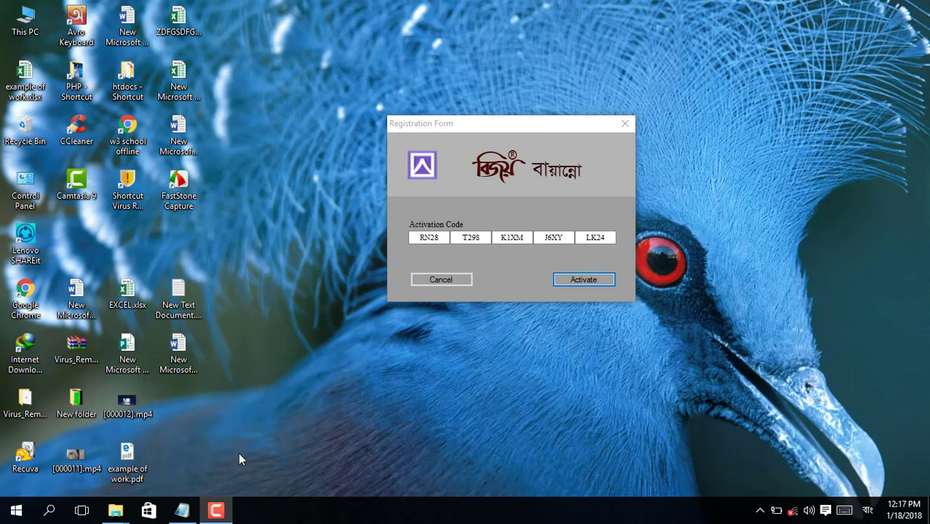
Open the Windows Start menu over the completed Bijoy Bayanno registration form
left_click(16, 511)
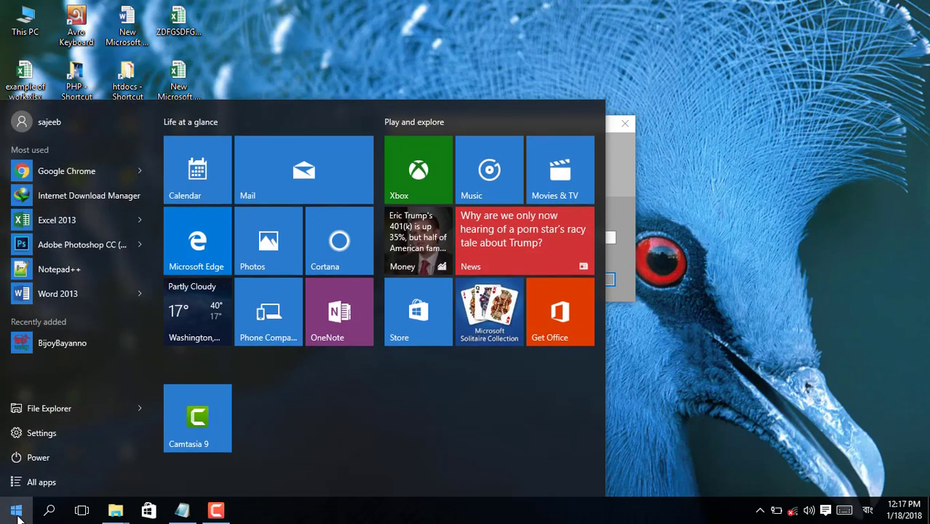
Open the local Services window via a 'ser' search and move the registration form aside
type("ser")
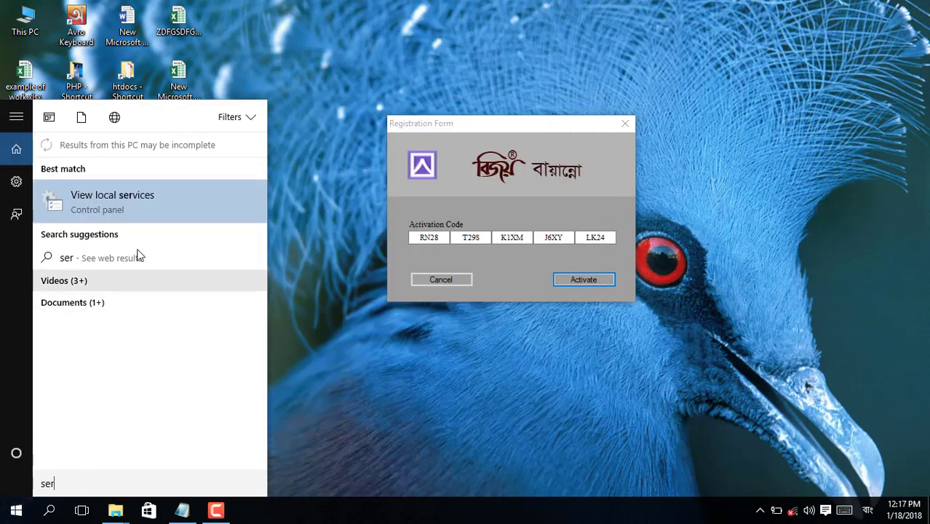
left_click(127, 195)
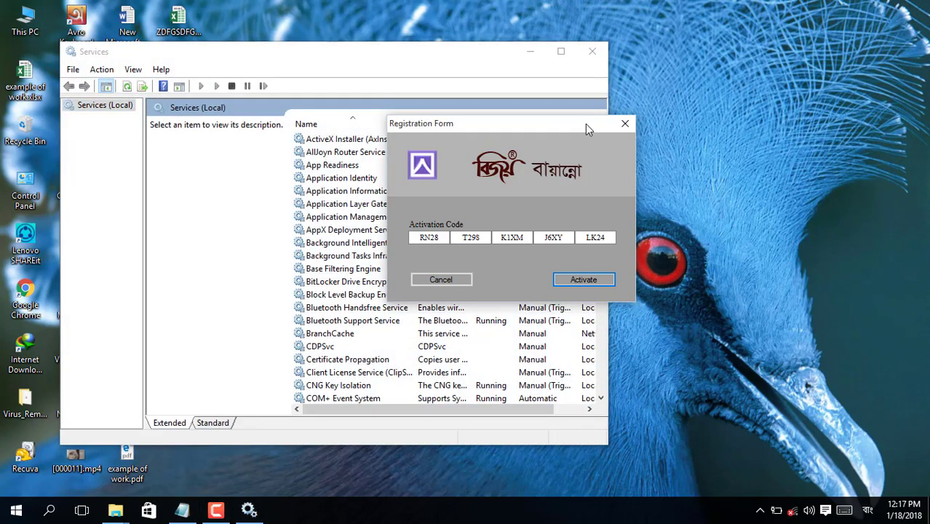
left_click_drag(586, 123, 411, 176)
left_click_drag(598, 142, 601, 379)
left_click_drag(380, 175, 714, 166)
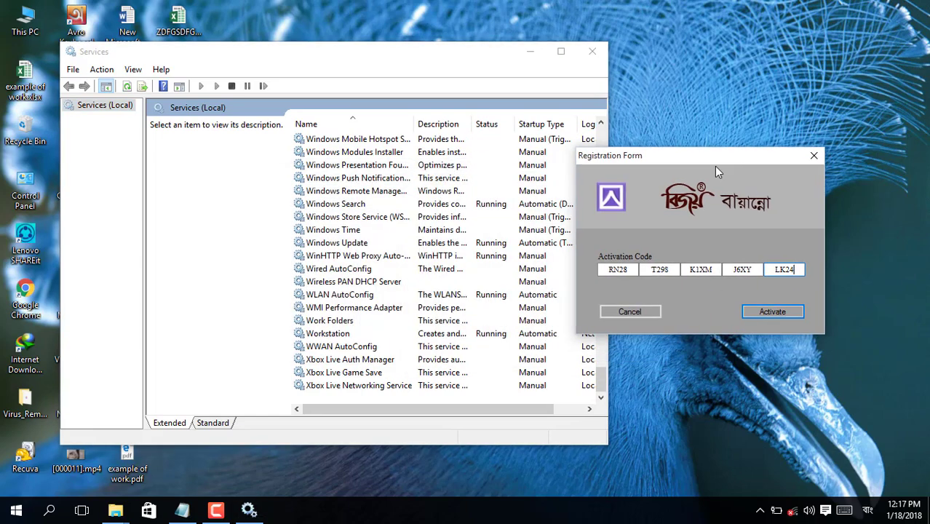
Set the Windows Update service's startup type to Automatic and apply it
double_click(345, 243)
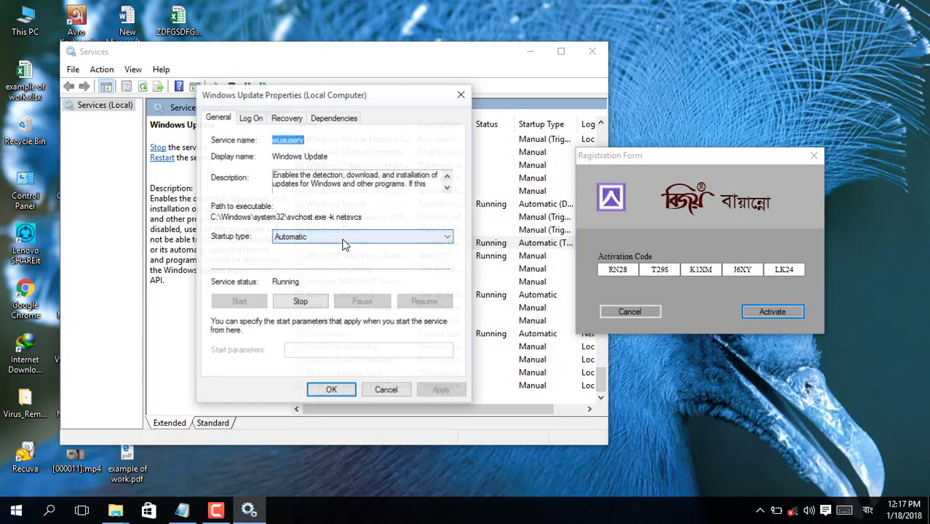
left_click(303, 238)
left_click(298, 277)
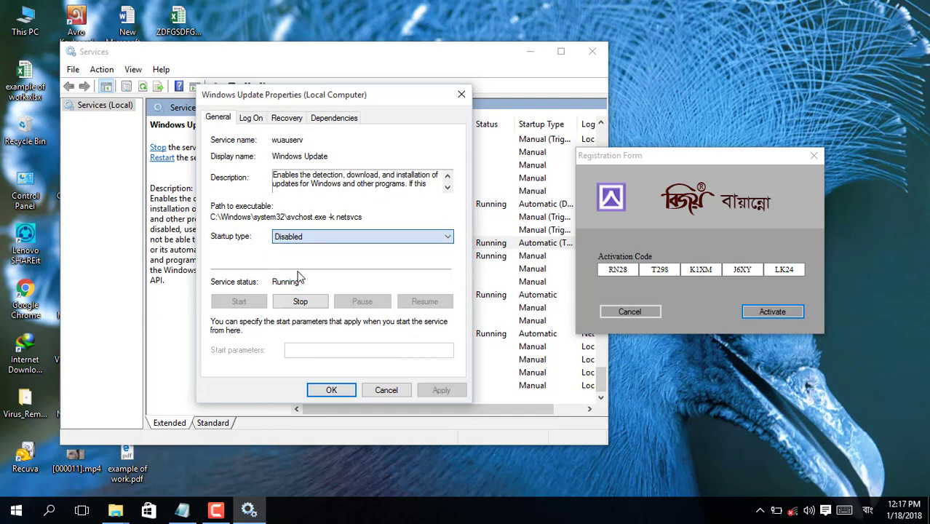
left_click(307, 238)
left_click(307, 260)
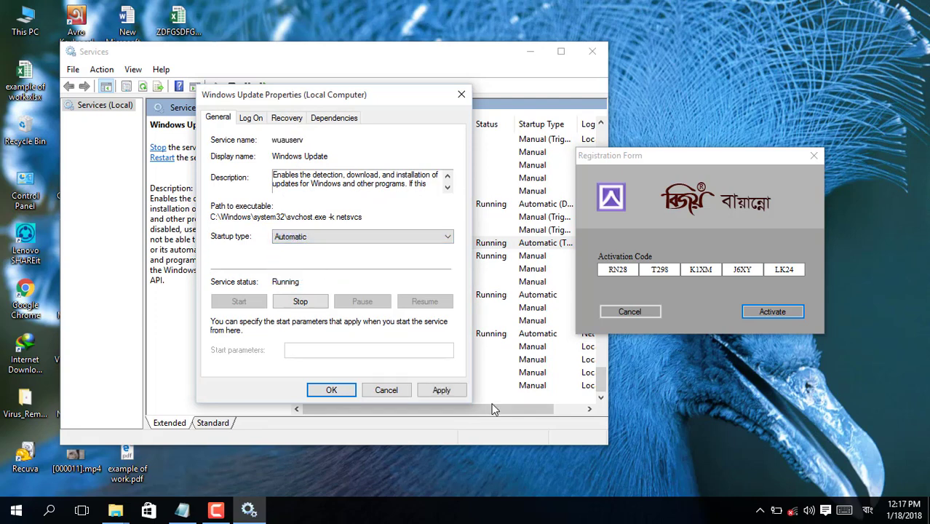
left_click(453, 391)
left_click(330, 390)
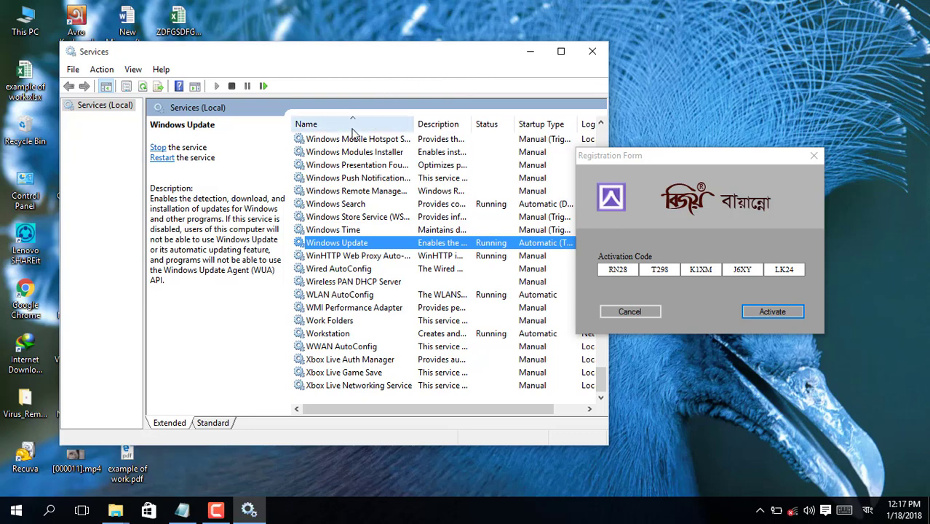
Close Services, check the serial key in serial.txt, then submit the activation code
left_click(592, 51)
left_click(184, 513)
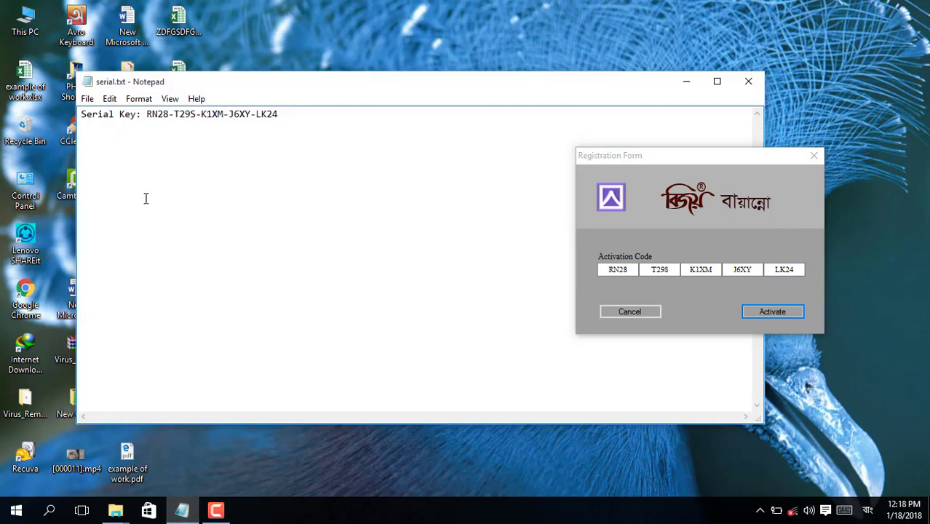
left_click_drag(287, 113, 151, 112)
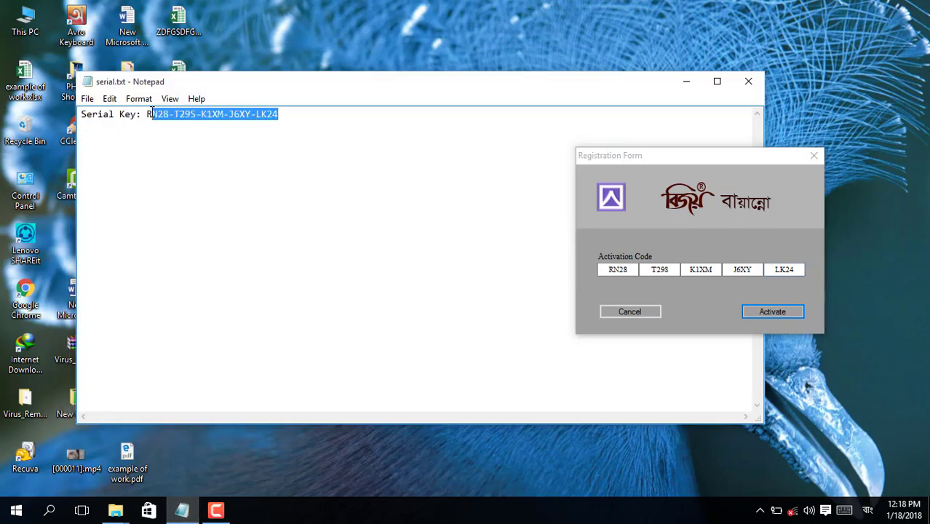
left_click(302, 115)
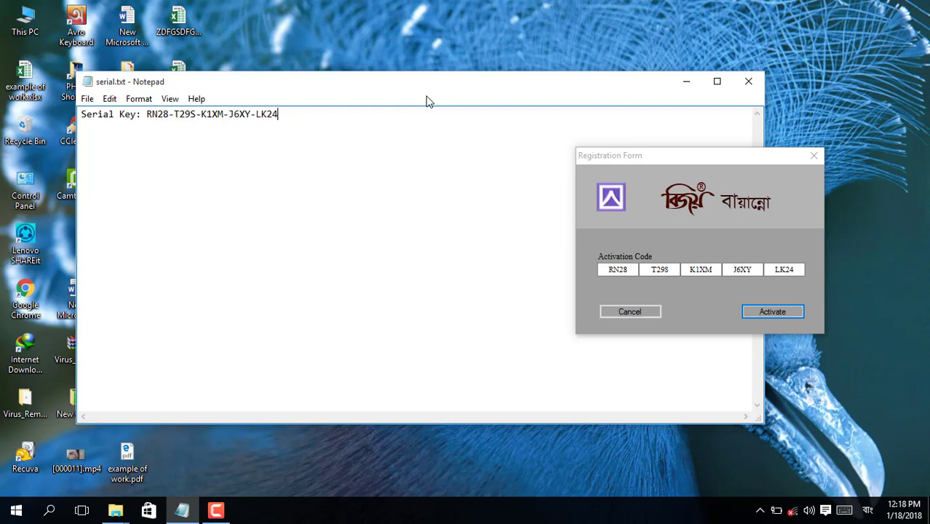
left_click(684, 80)
left_click(772, 313)
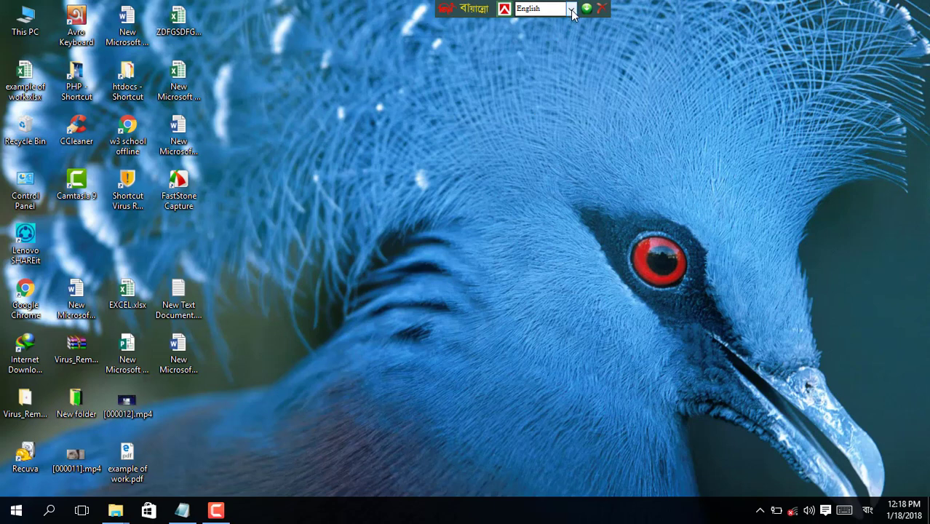
Check the hidden notification-area icons, then dismiss them
left_click(601, 8)
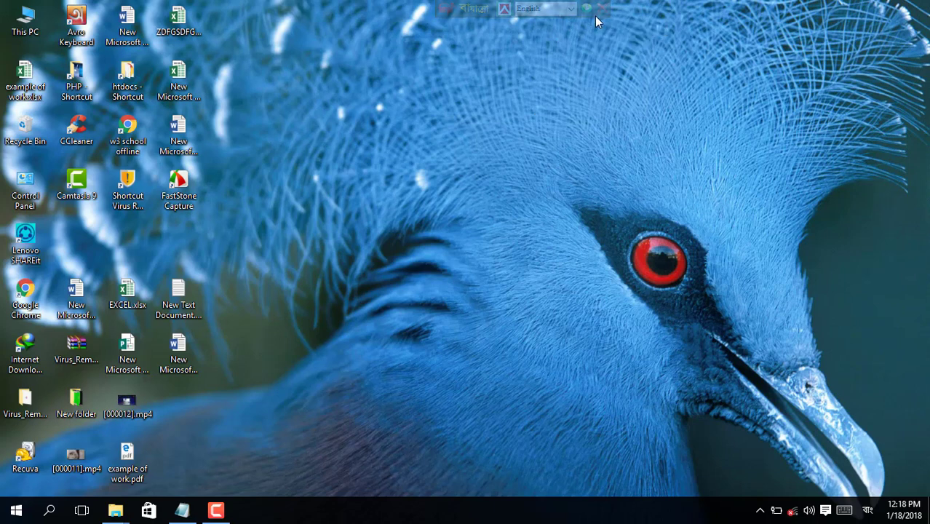
left_click(760, 510)
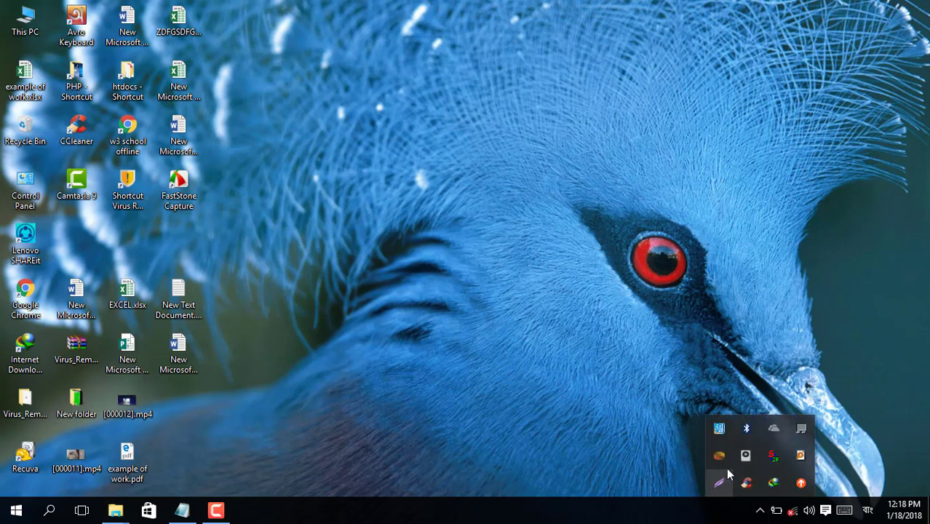
left_click(77, 186)
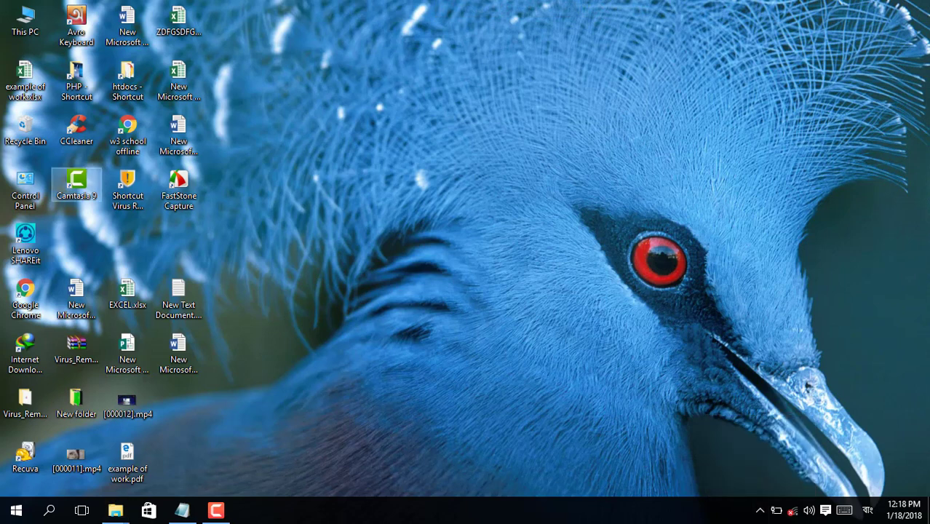
Launch BijoyBayanno from the Start menu's All apps list
left_click(5, 513)
type("b")
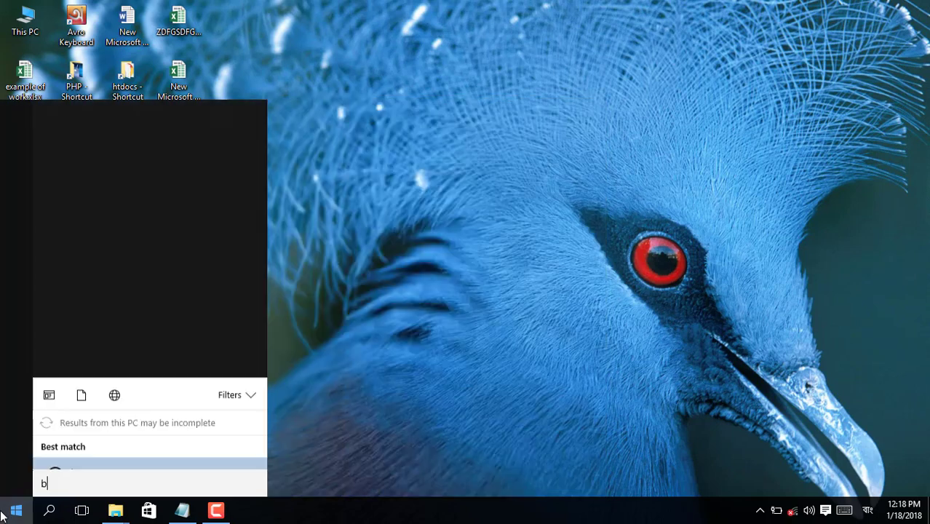
type("i")
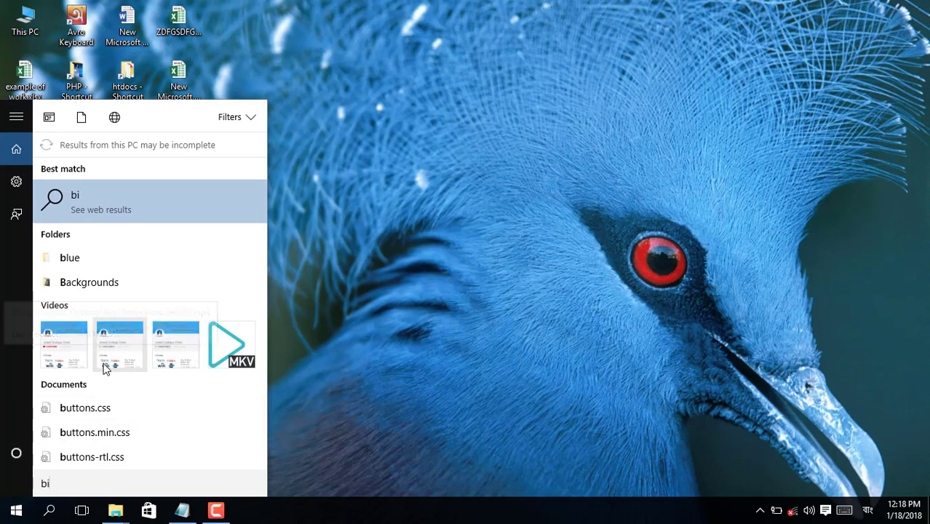
type("j")
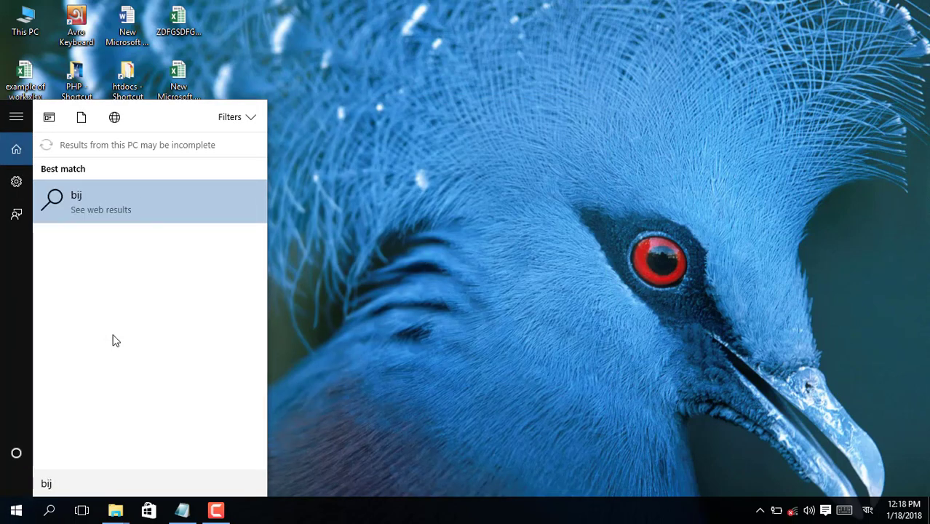
key("BackSpace")
key("BackSpace")
key("BackSpace")
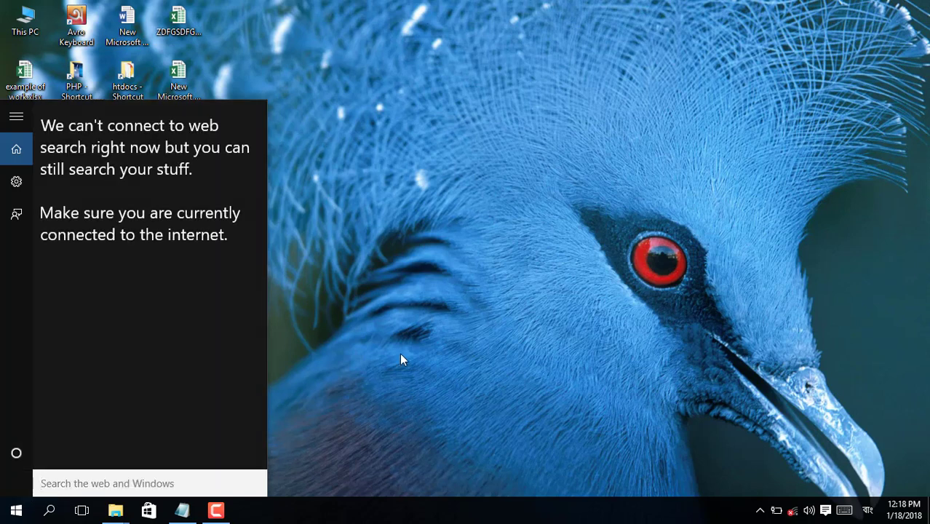
left_click(401, 359)
left_click(16, 510)
left_click(40, 483)
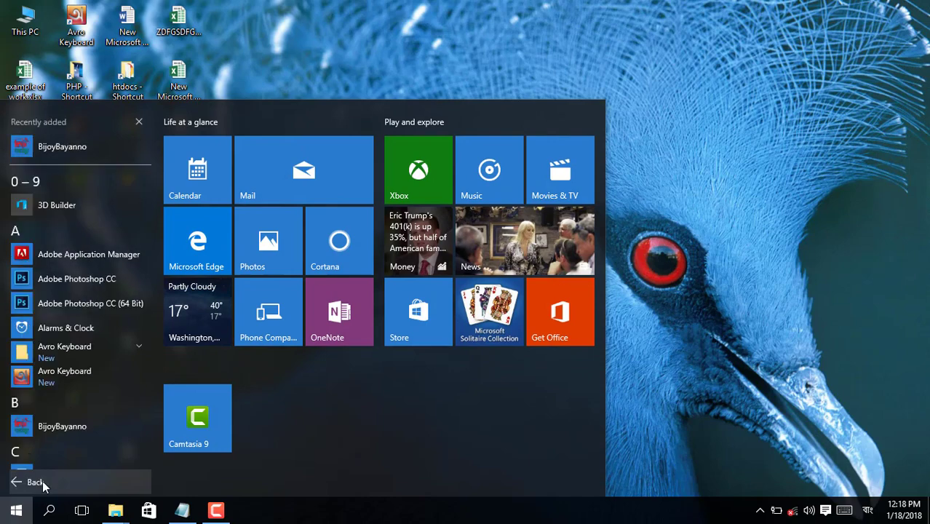
left_click(57, 428)
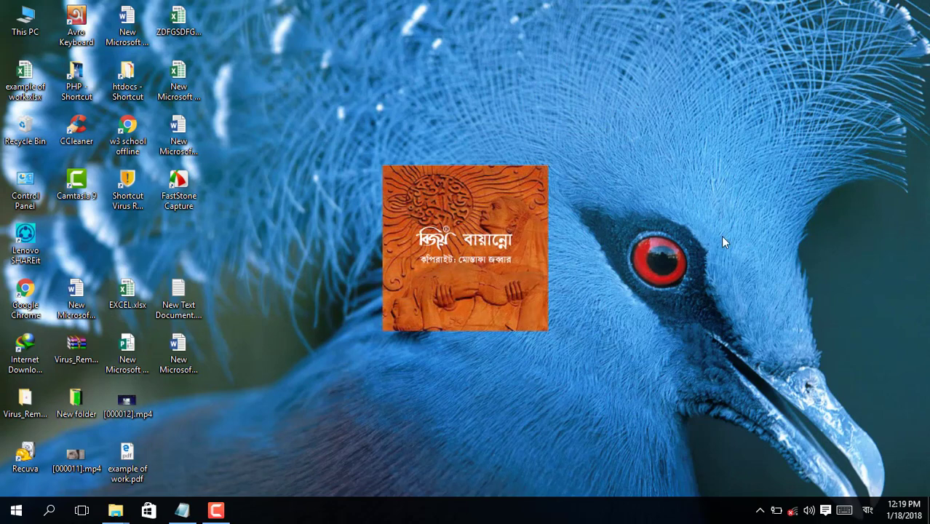
Restore serial.txt in Notepad and erase the serial-key line
mouse_move(182, 511)
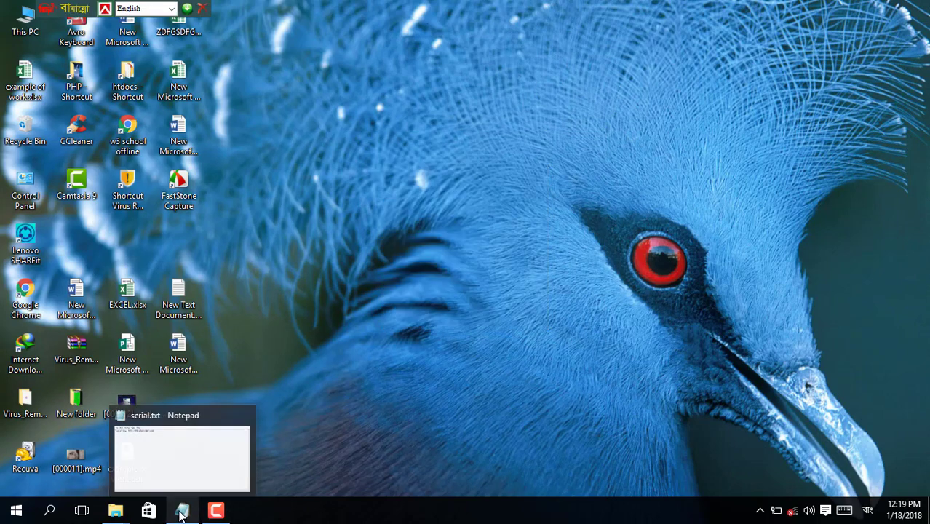
left_click(182, 451)
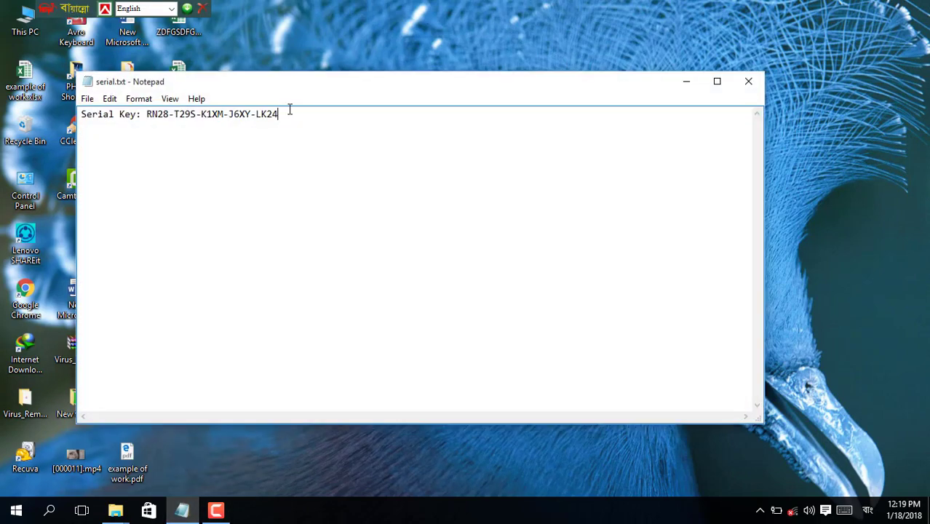
key("Return")
left_click_drag(305, 114, 61, 126)
key("Right")
key("ctrl+a")
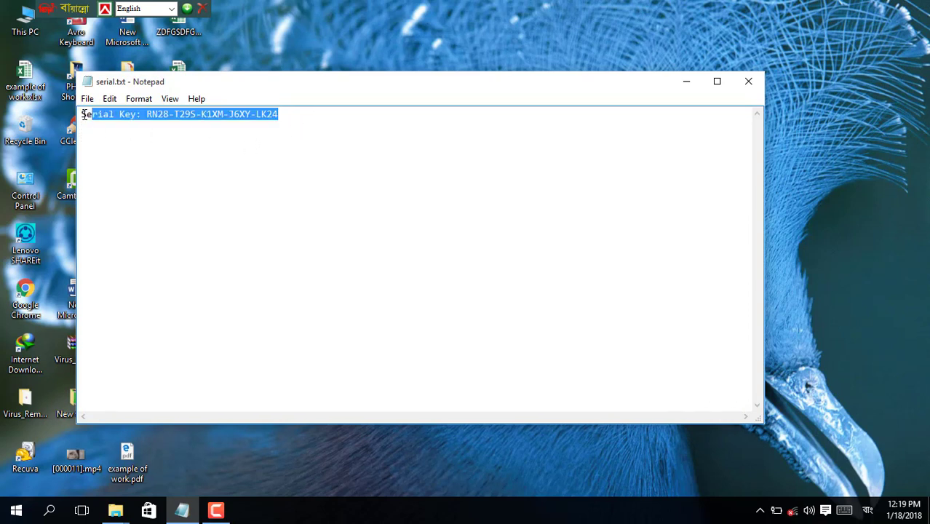
key("Right")
key("BackSpace")
key("BackSpace")
key("BackSpace")
key("BackSpace")
key("BackSpace")
key("BackSpace")
key("BackSpace")
key("BackSpace")
key("BackSpace")
key("BackSpace")
key("BackSpace")
key("BackSpace")
key("BackSpace")
key("BackSpace")
key("BackSpace")
key("BackSpace")
key("BackSpace")
key("BackSpace")
key("BackSpace")
key("BackSpace")
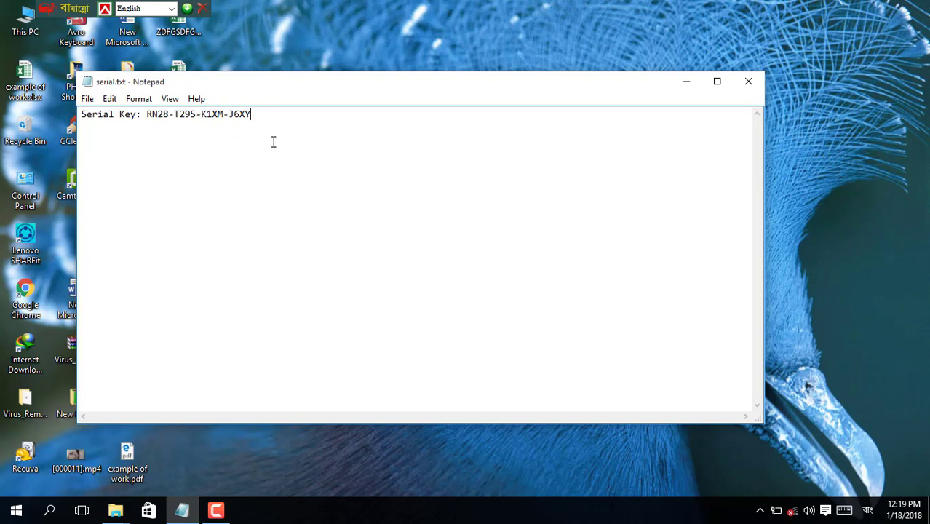
key("BackSpace")
key("BackSpace")
key("BackSpace")
key("BackSpace")
key("BackSpace")
key("BackSpace")
key("BackSpace")
key("BackSpace")
key("BackSpace")
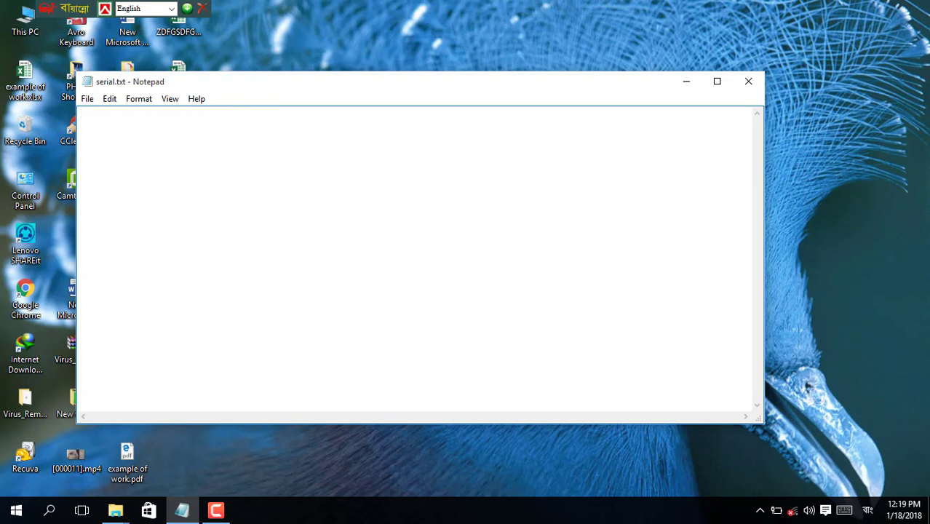
Type a person's name in English, minimize Notepad, and move the Bijoy bar to top centre
type("samiul si")
key("BackSpace")
key("BackSpace")
type("hakil")
left_click(687, 83)
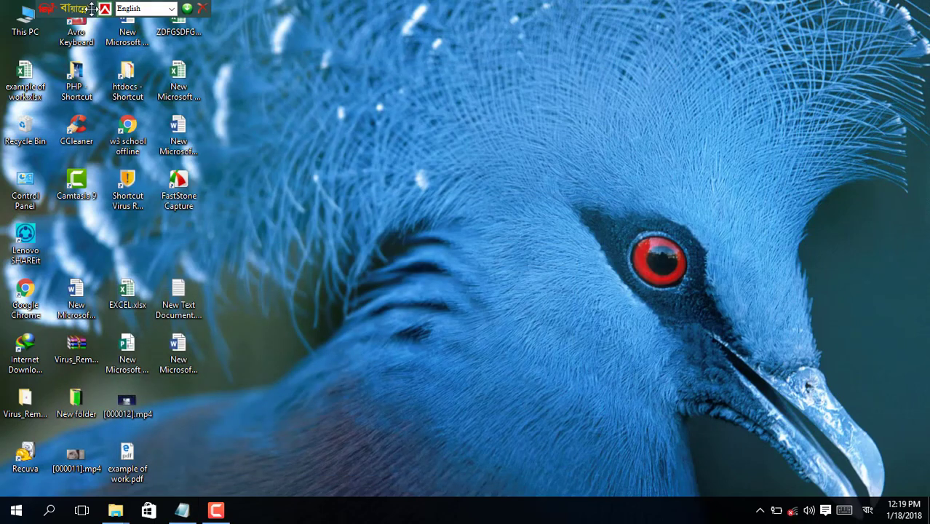
left_click_drag(89, 11, 428, 11)
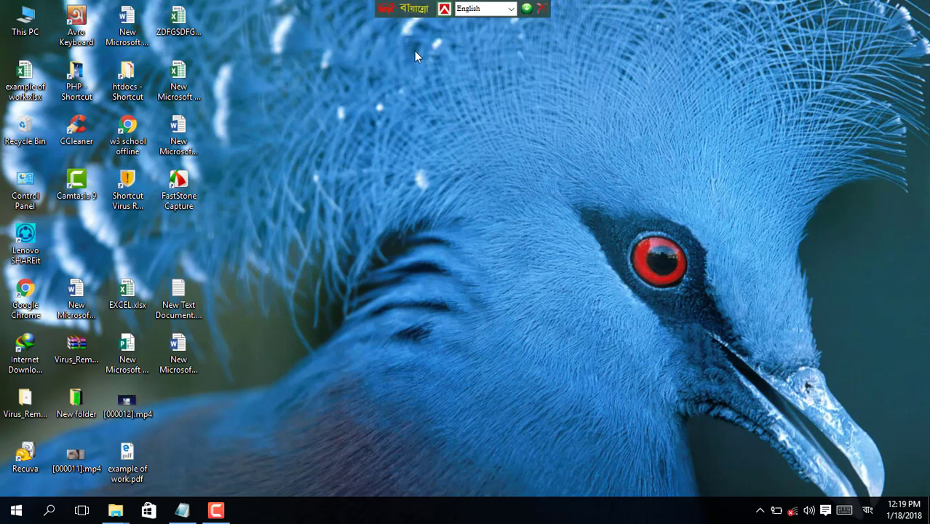
Switch the Bijoy keyboard layout to Bijoy Unicode, then to plain Unicode
left_click(512, 9)
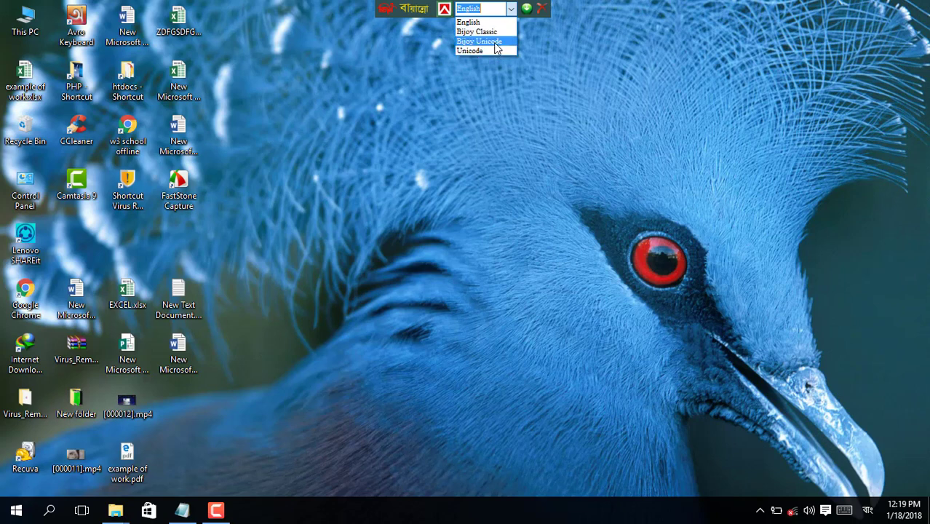
left_click(514, 10)
left_click(514, 10)
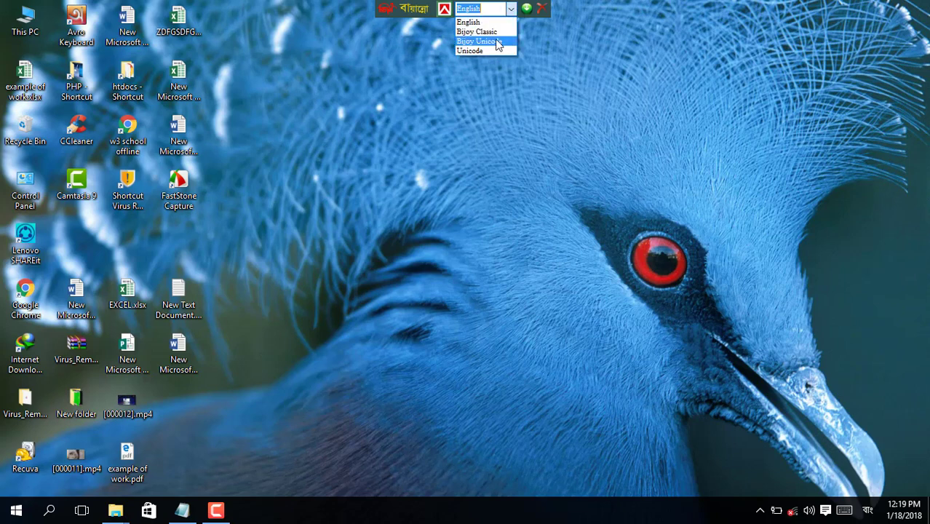
left_click(499, 41)
left_click(512, 8)
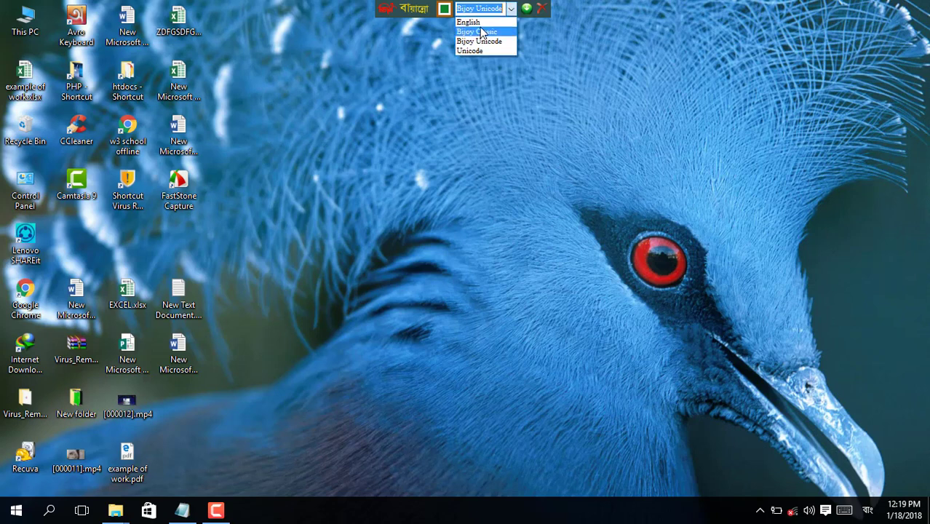
left_click(476, 51)
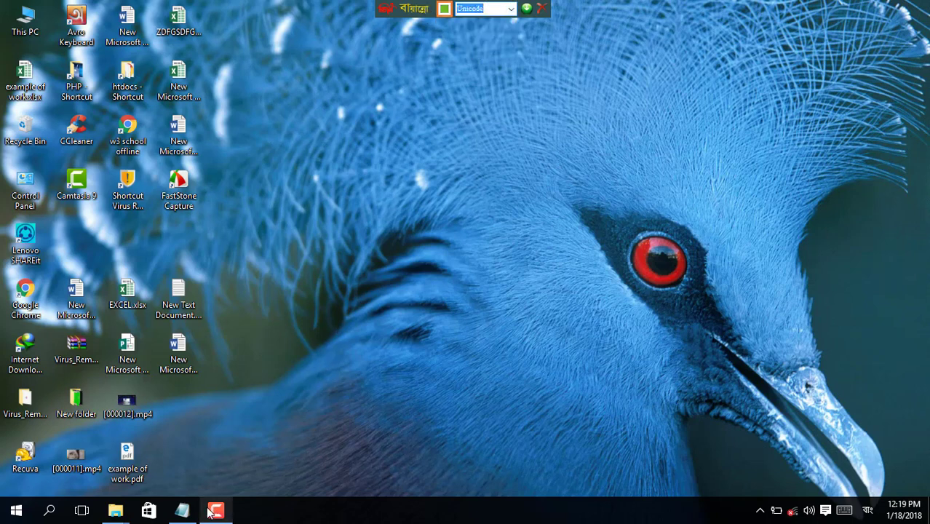
Recheck the keyboard layout list, keeping Unicode active
left_click(182, 511)
left_click(182, 511)
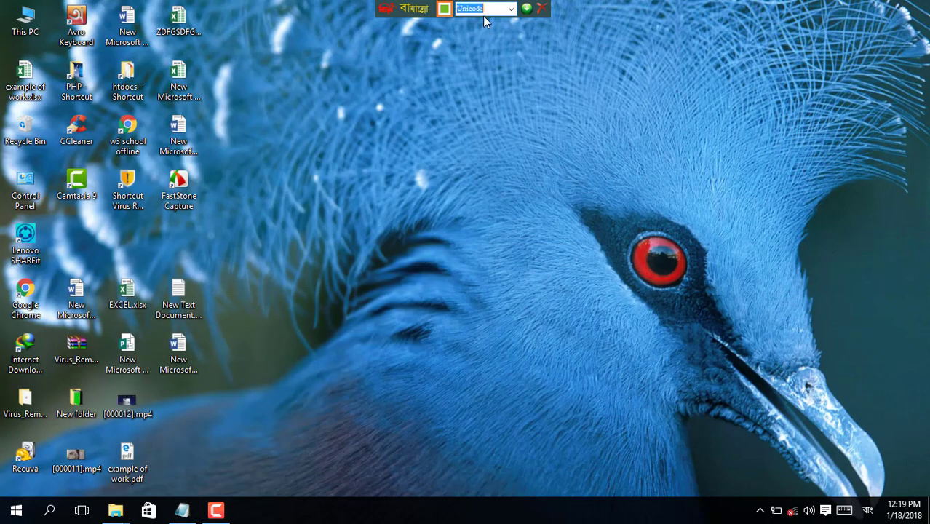
left_click(511, 8)
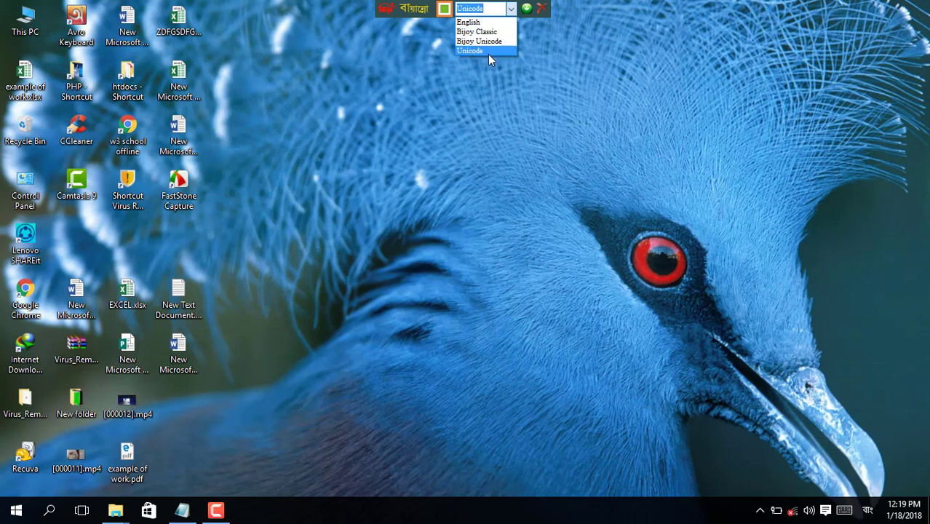
left_click(480, 62)
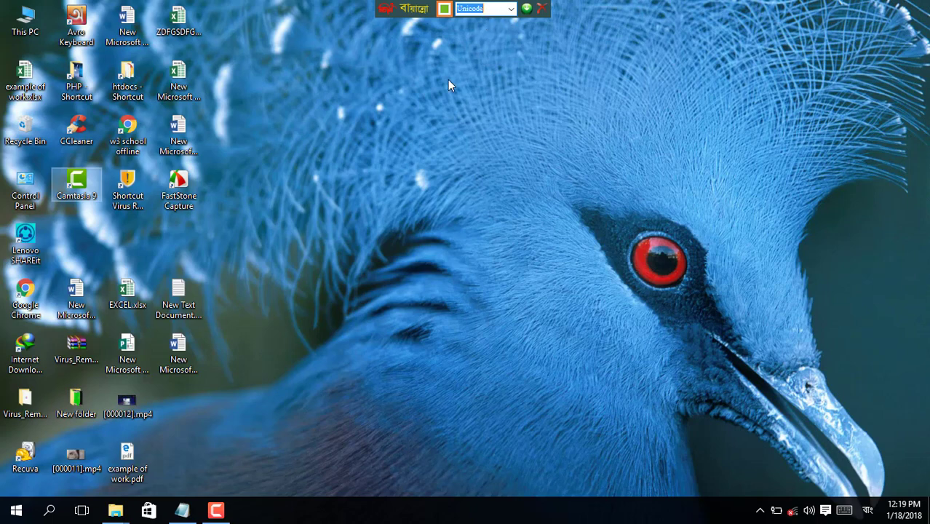
Replace the English name in serial.txt with the name typed in Bangla Unicode, then minimize Notepad
left_click(182, 510)
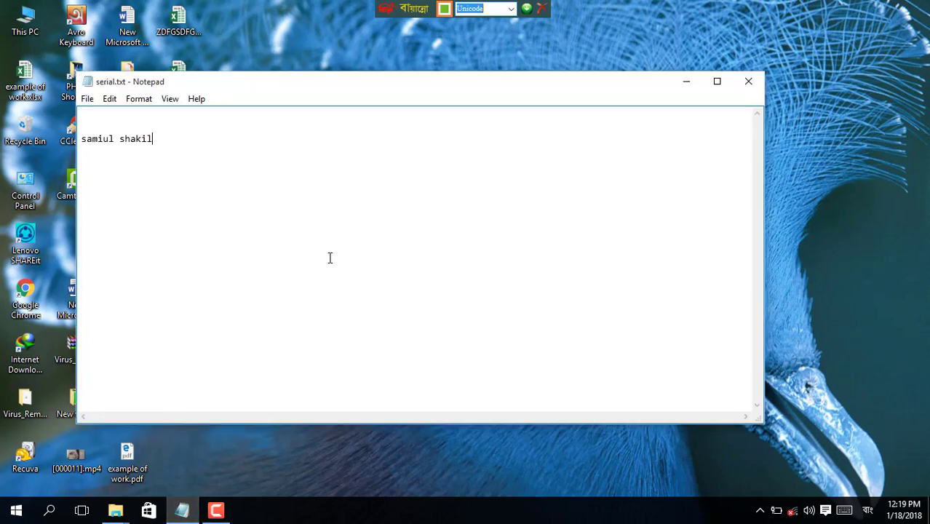
key("ctrl+a")
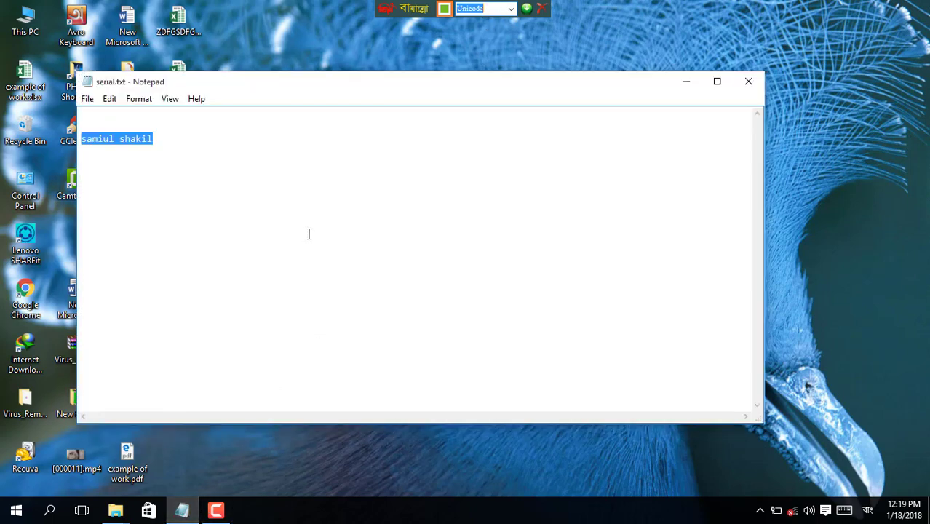
key("Delete")
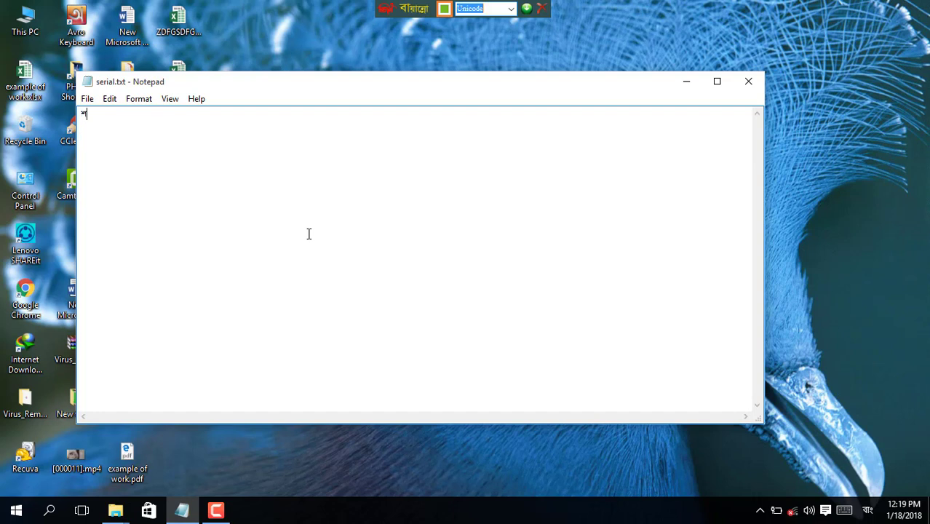
type("শাকিল")
left_click(677, 86)
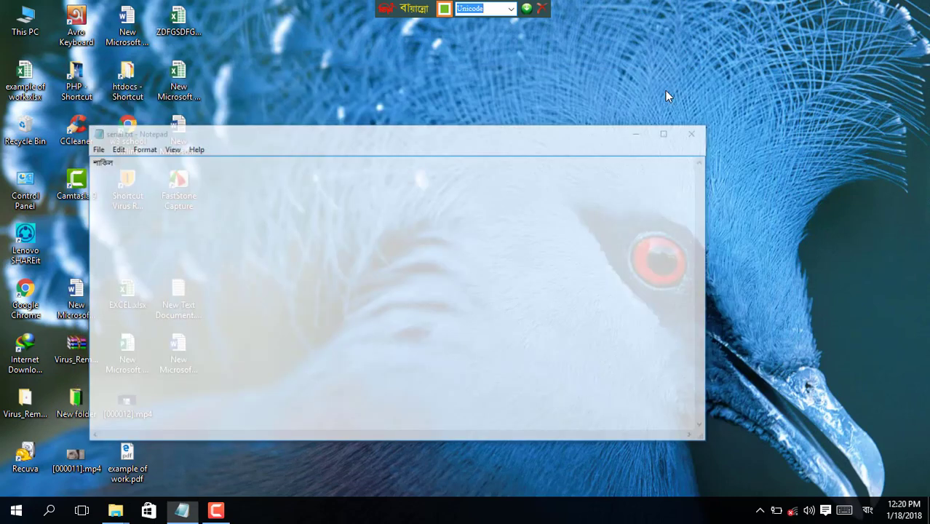
View the 1.jpg vowel chart from the typing folder in Picasa, zoomed in
mouse_move(115, 509)
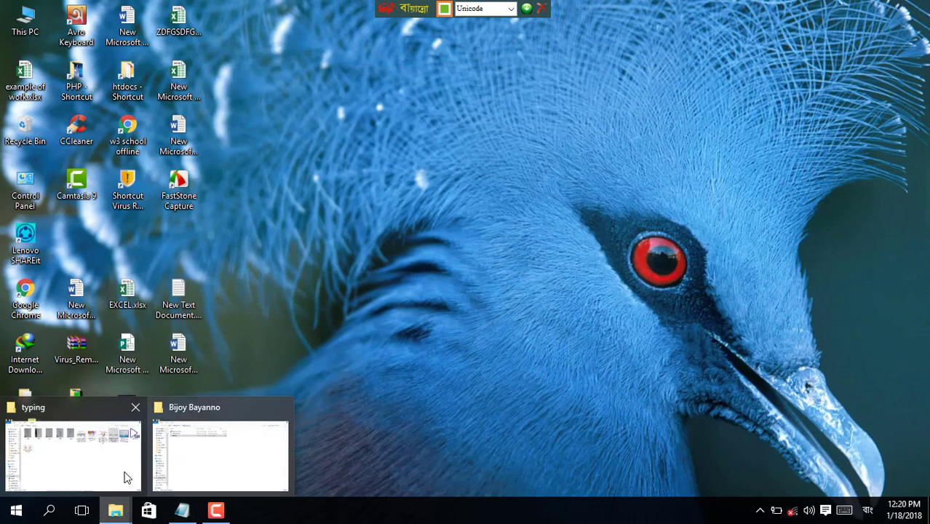
left_click(126, 478)
left_click(173, 124)
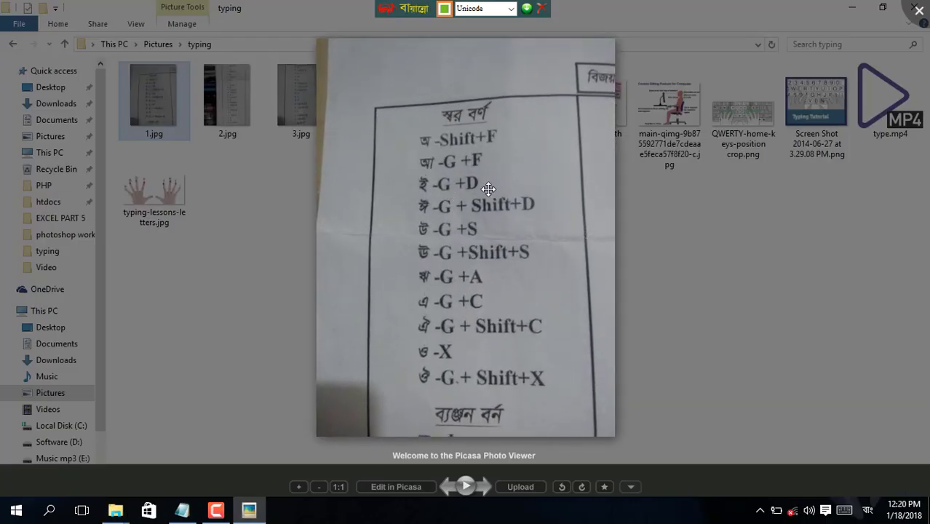
scroll(437, 174, "up", 2)
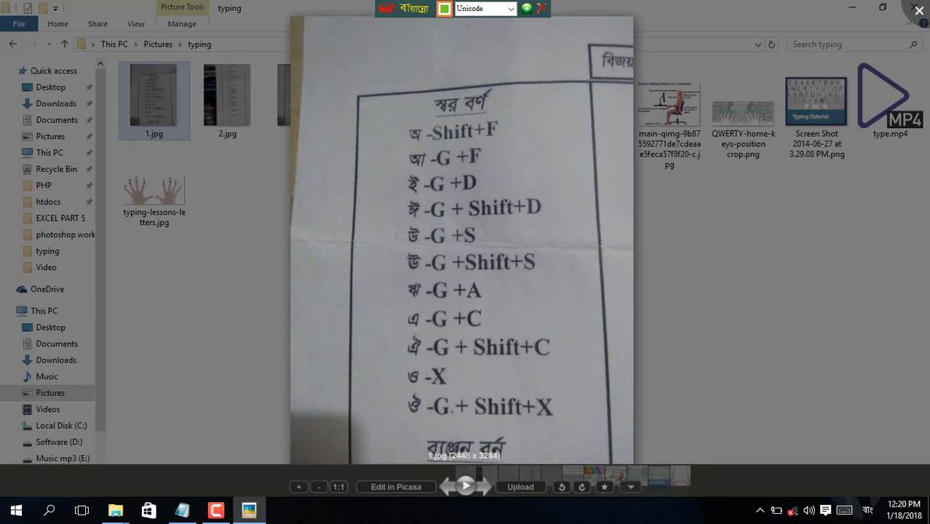
left_click(183, 512)
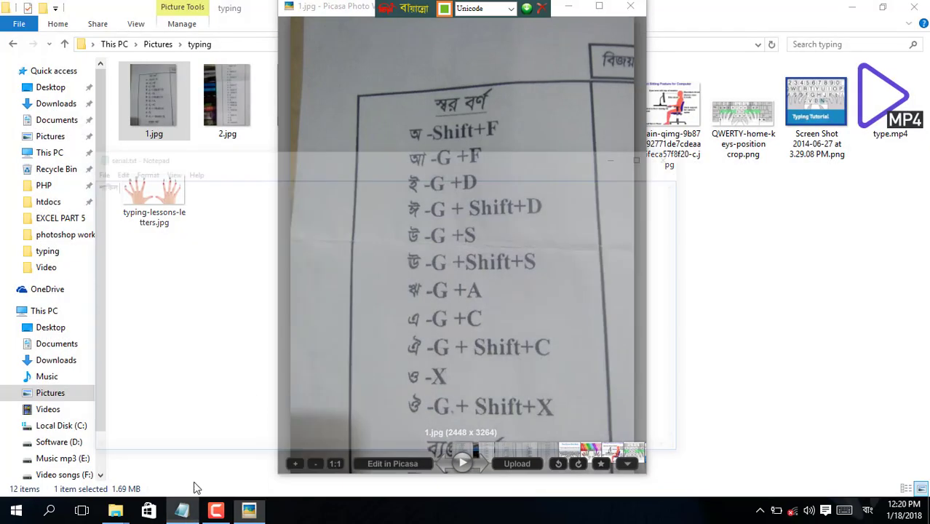
Delete the Bangla name from serial.txt and minimize Notepad to view the vowel chart
key("ctrl+a")
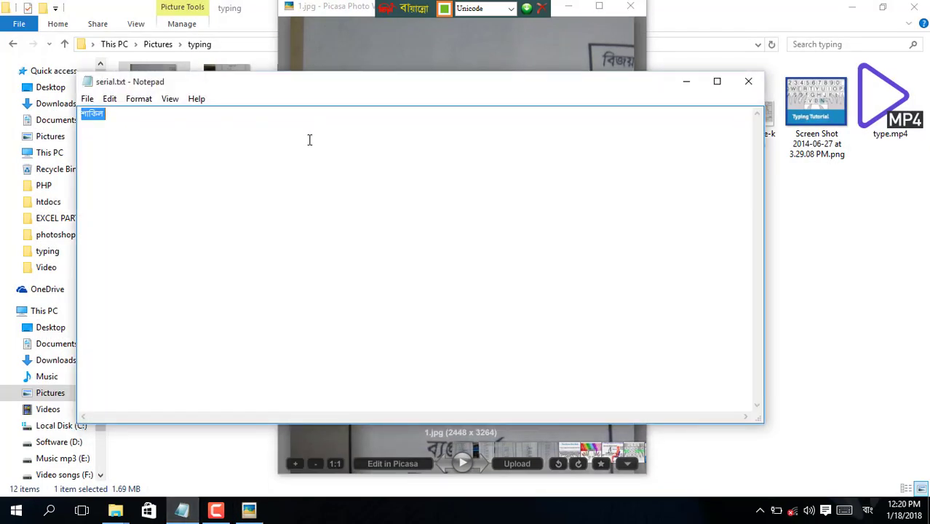
key("BackSpace")
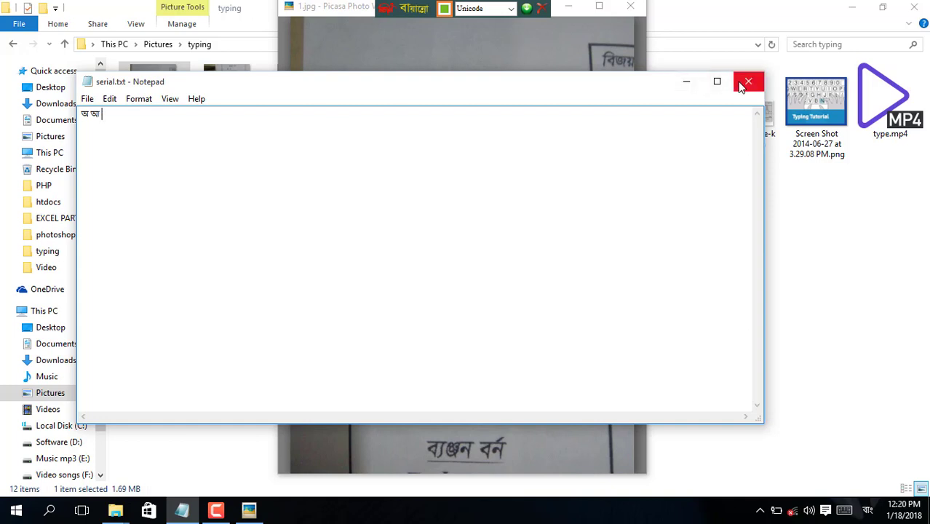
left_click(686, 81)
mouse_move(373, 254)
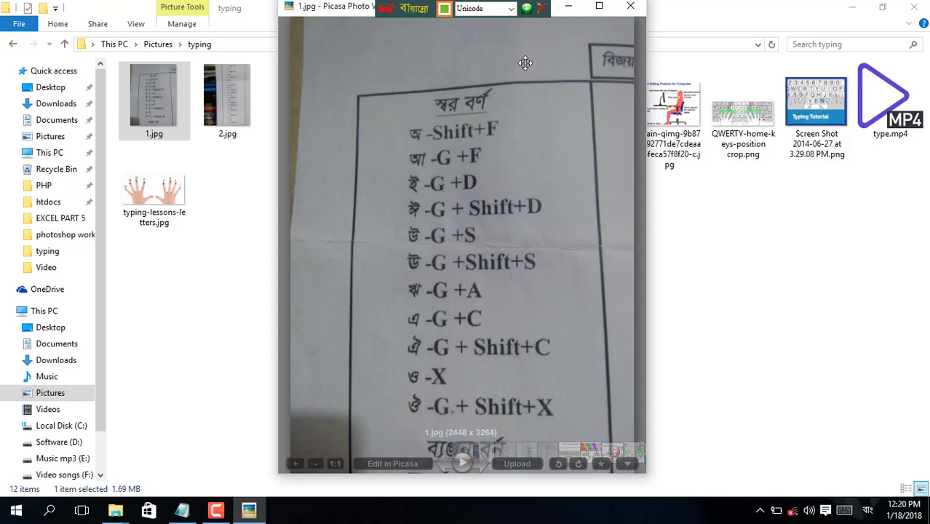
left_click(569, 7)
double_click(738, 116)
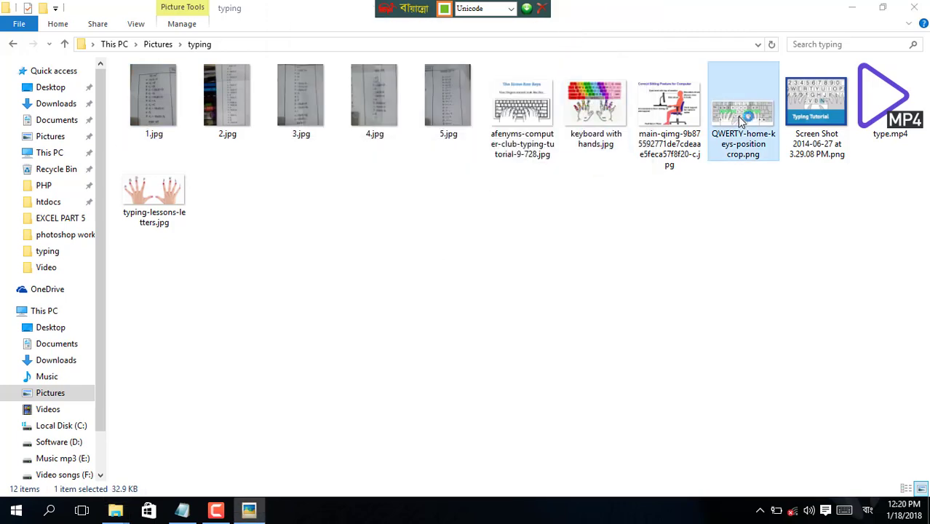
scroll(355, 191, "up", 3)
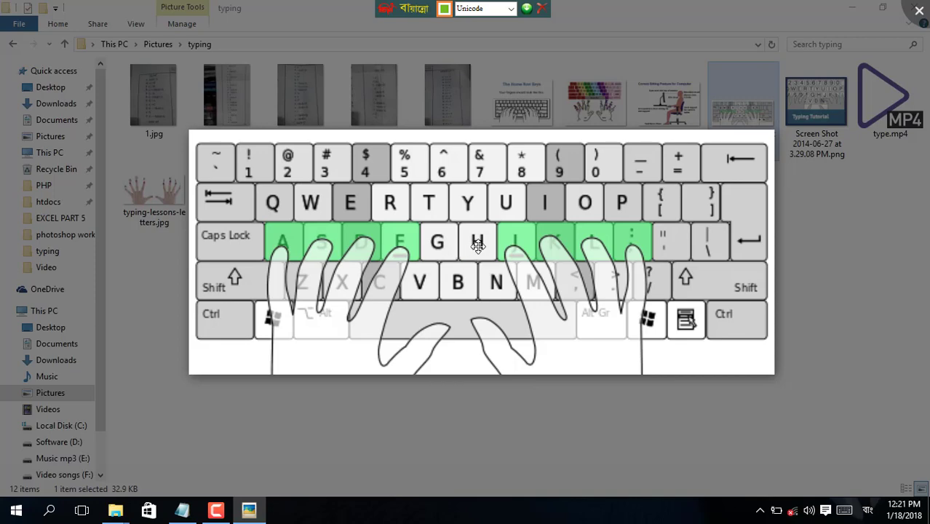
left_click(386, 438)
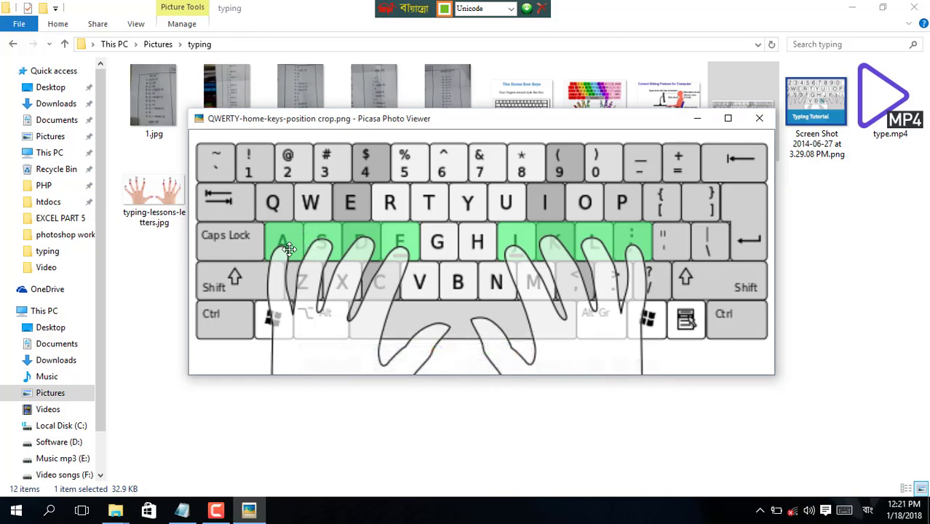
left_click(759, 118)
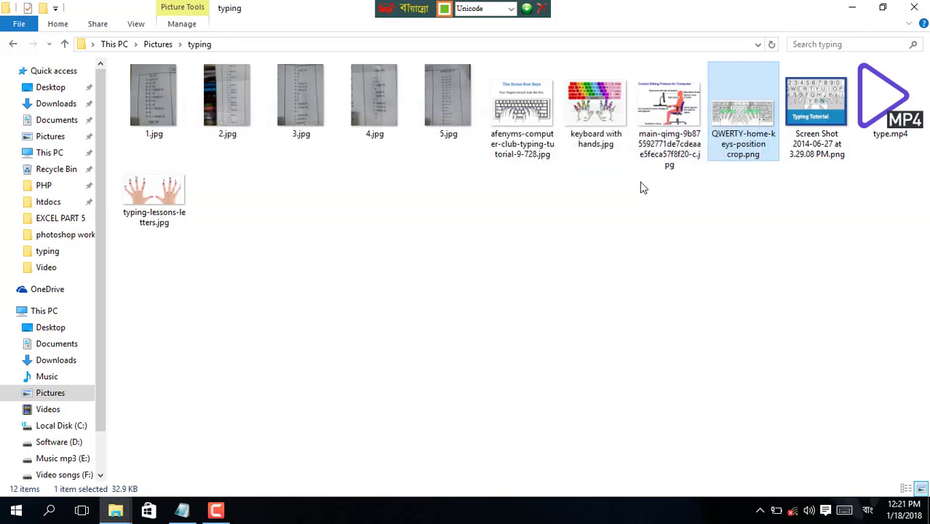
double_click(142, 137)
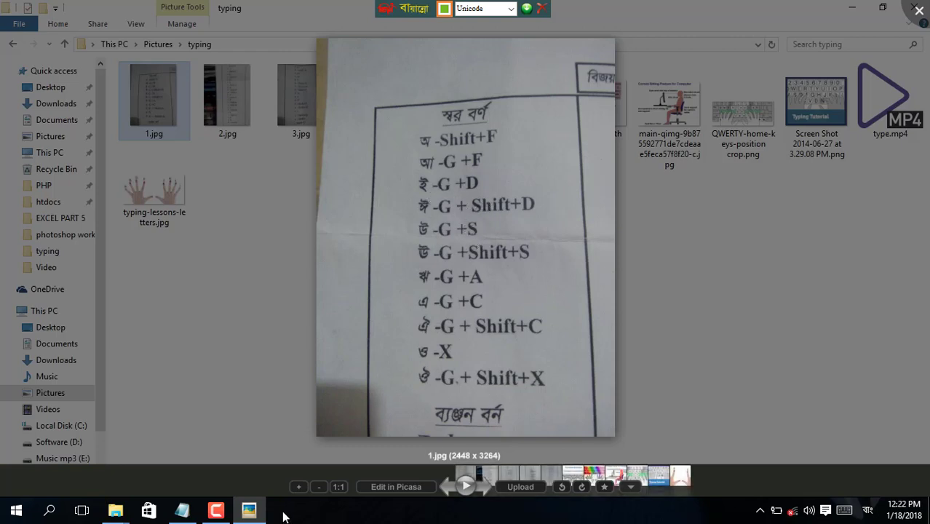
Empty serial.txt of the vowels অ and আ, minimize Notepad, and close the vowel chart photo
left_click(182, 510)
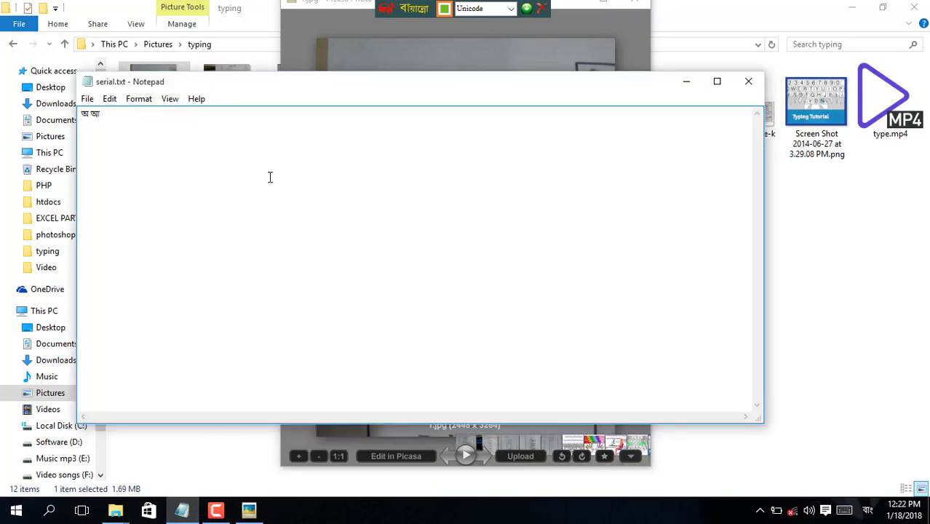
key("ctrl+a")
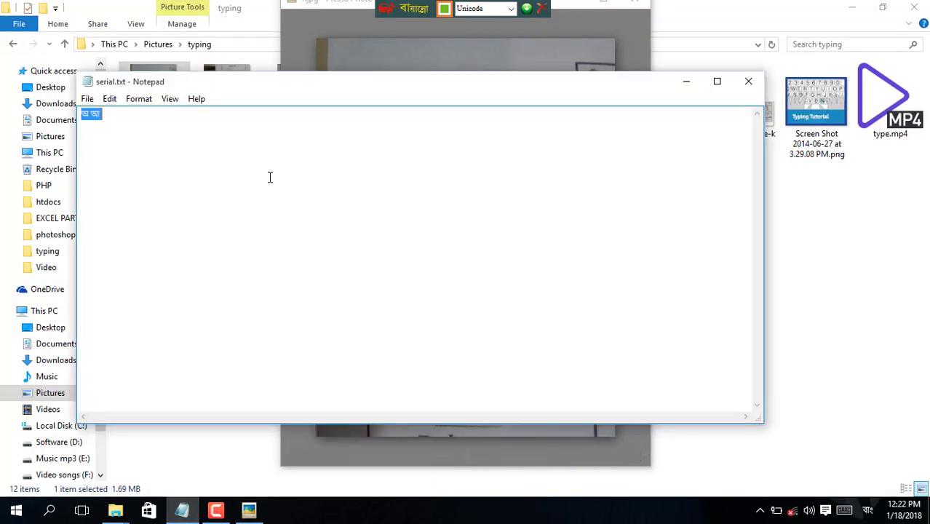
type("্")
left_click(686, 81)
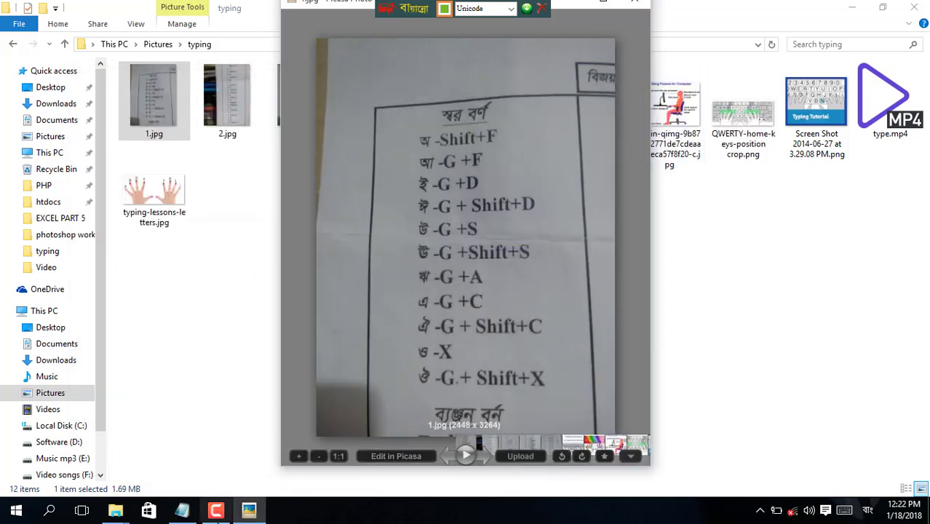
left_click(182, 511)
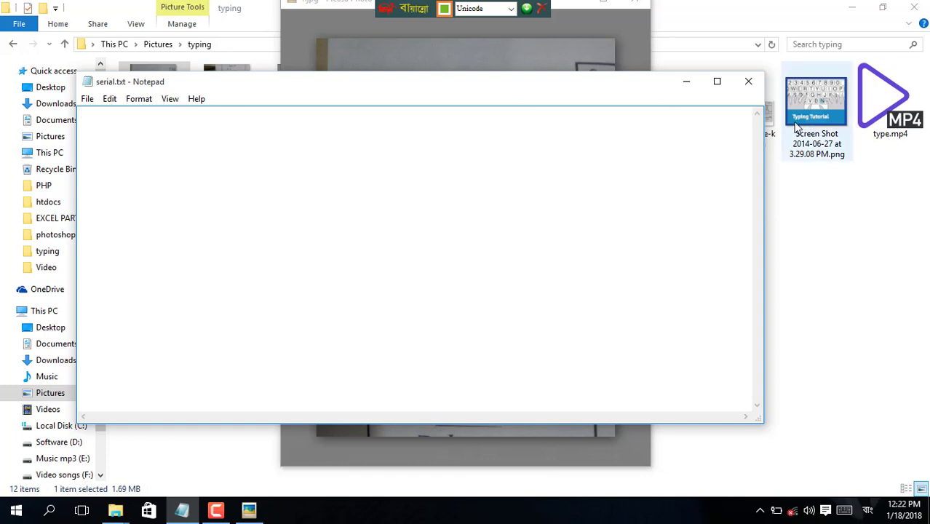
left_click(686, 81)
left_click(636, 5)
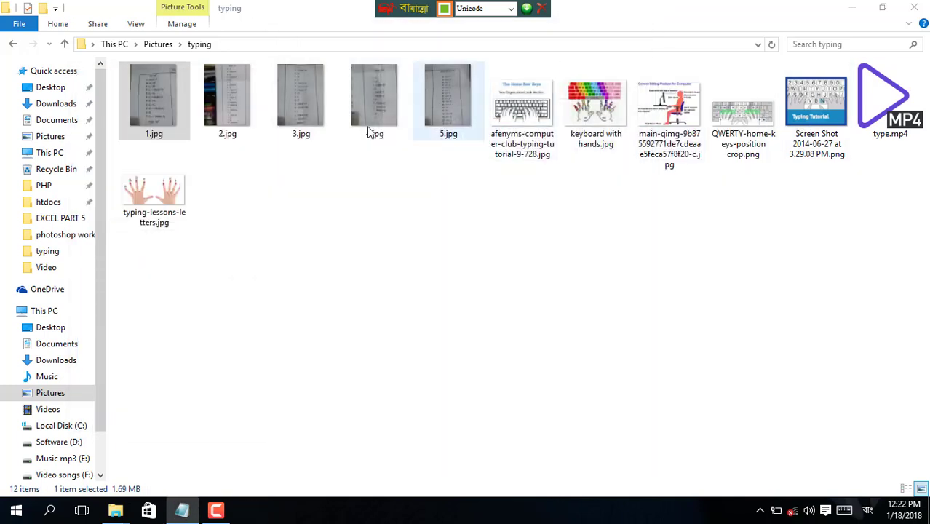
Using the 2.jpg chart (ক = J, খ = Shift+J), type ক and খ into serial.txt, then minimise Notepad
double_click(245, 125)
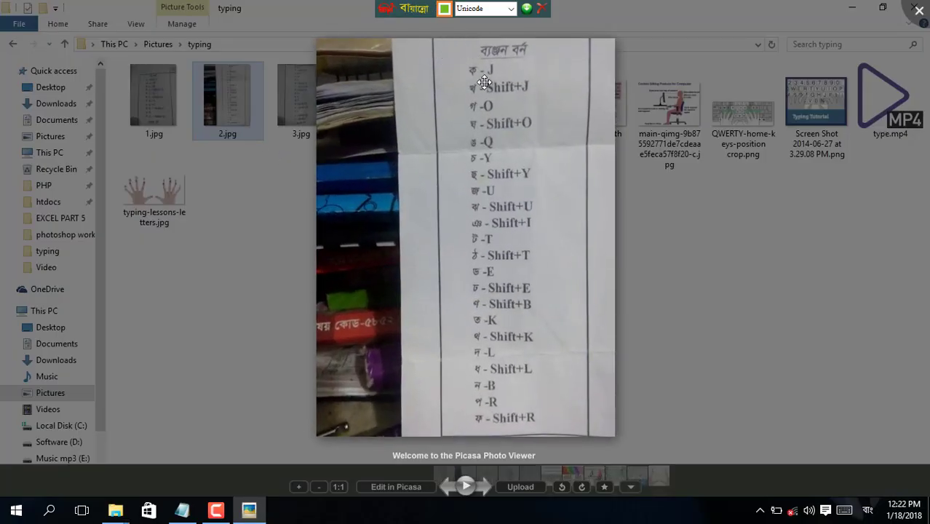
left_click(191, 509)
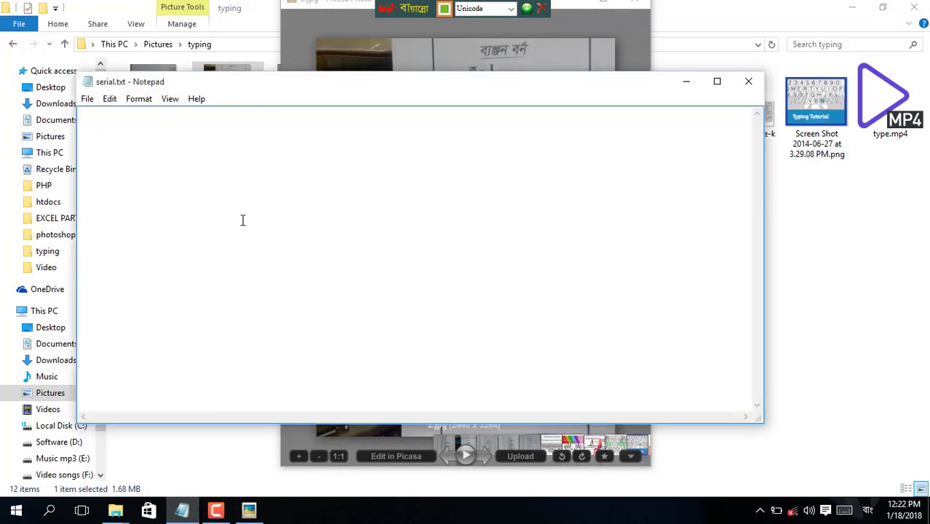
type("ক খ")
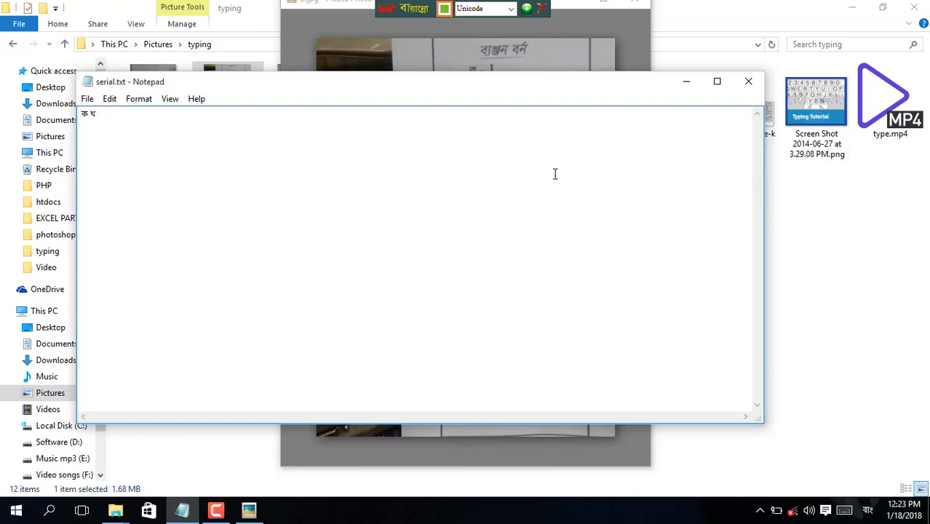
left_click(684, 83)
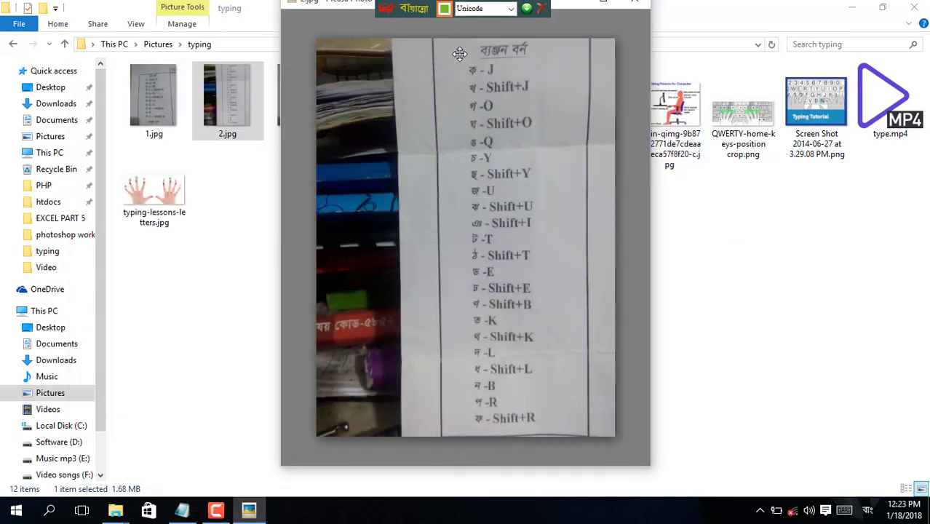
mouse_move(456, 138)
View the 1.jpg vowel chart and then the 3.jpg consonant chart, closing the viewer after each
double_click(165, 135)
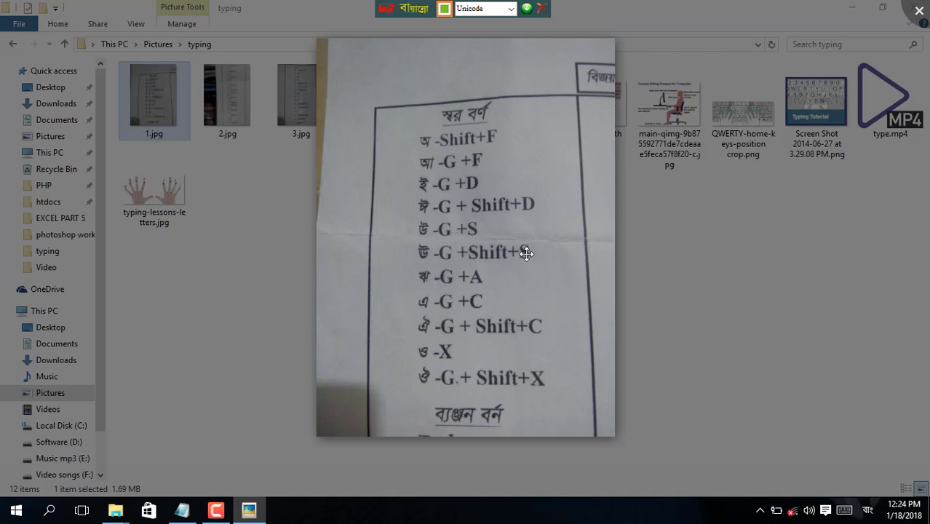
left_click(668, 262)
key("Escape")
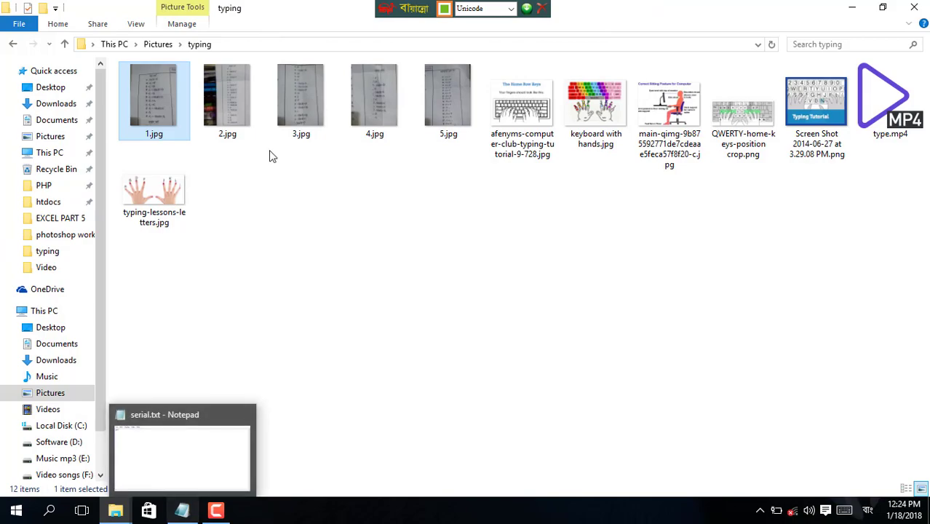
double_click(301, 120)
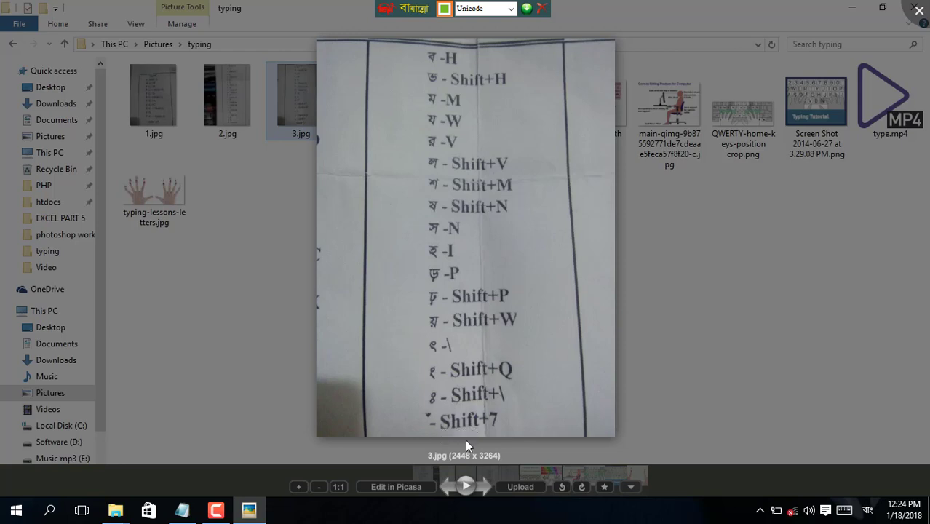
left_click(699, 336)
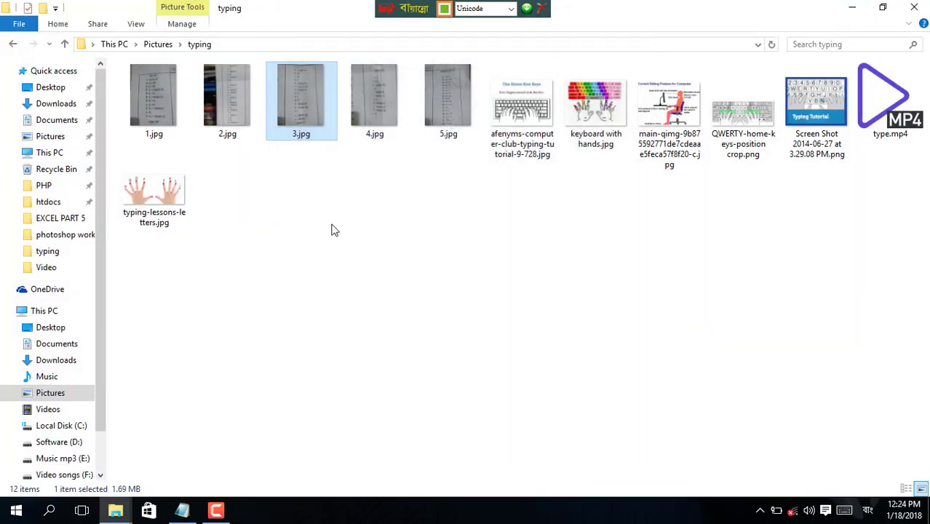
Open the 4.jpg kar-sign chart in a Picasa window and bring serial.txt back in front
double_click(374, 128)
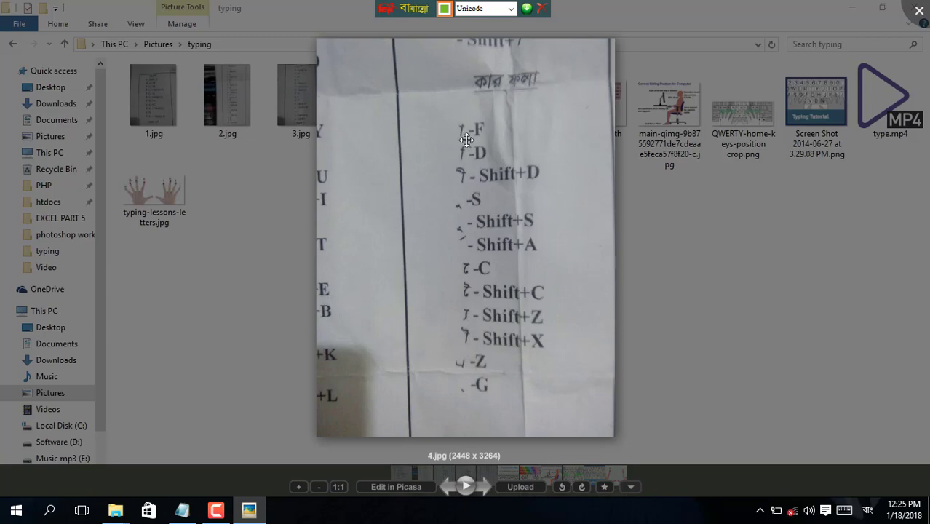
left_click(194, 514)
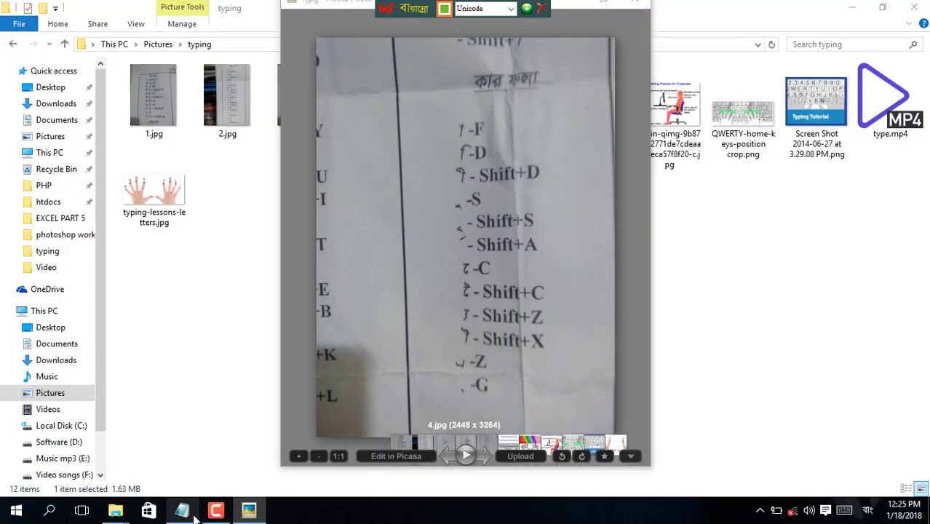
left_click(194, 514)
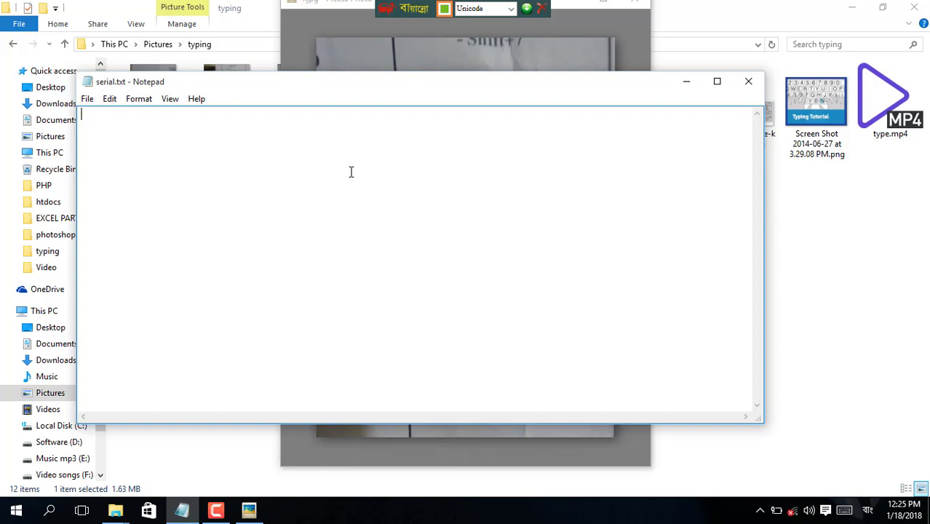
Clear a mistyped Bangla search and switch the Bijoy layout to English
left_click(16, 510)
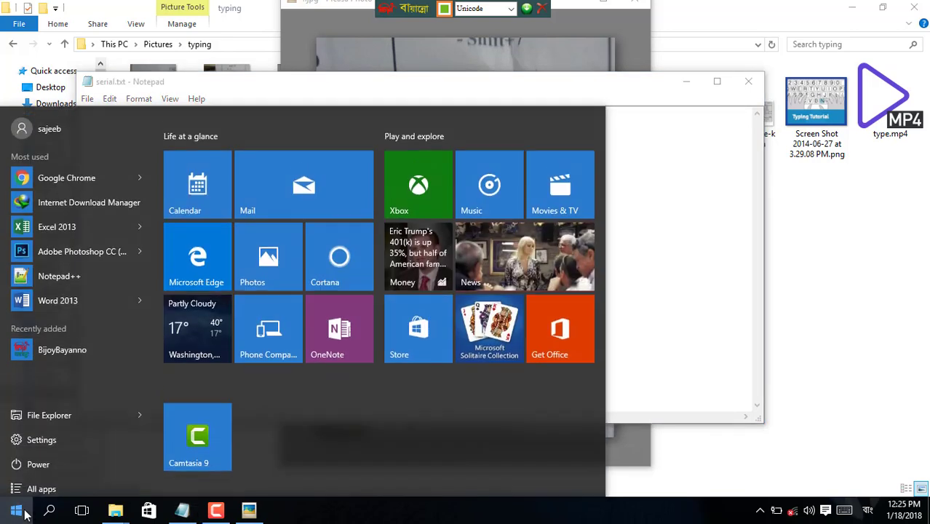
type("গস")
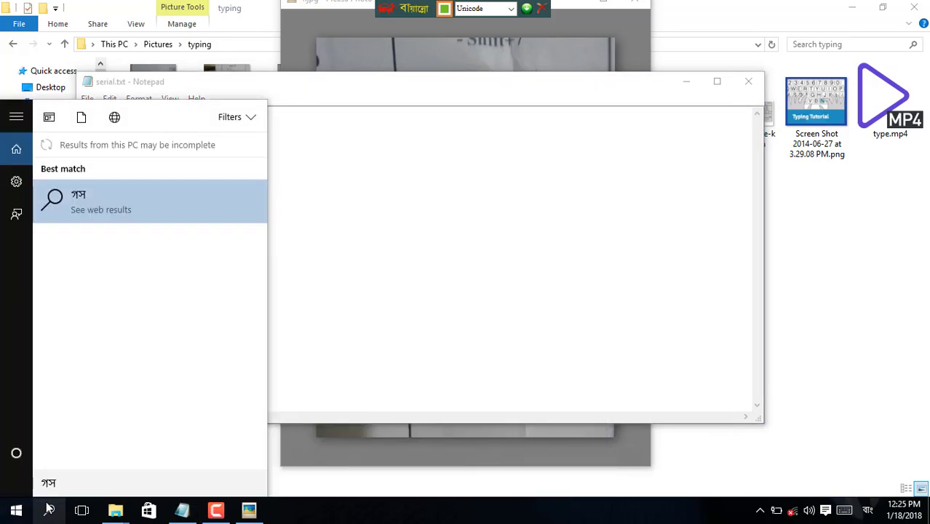
key("BackSpace")
key("BackSpace")
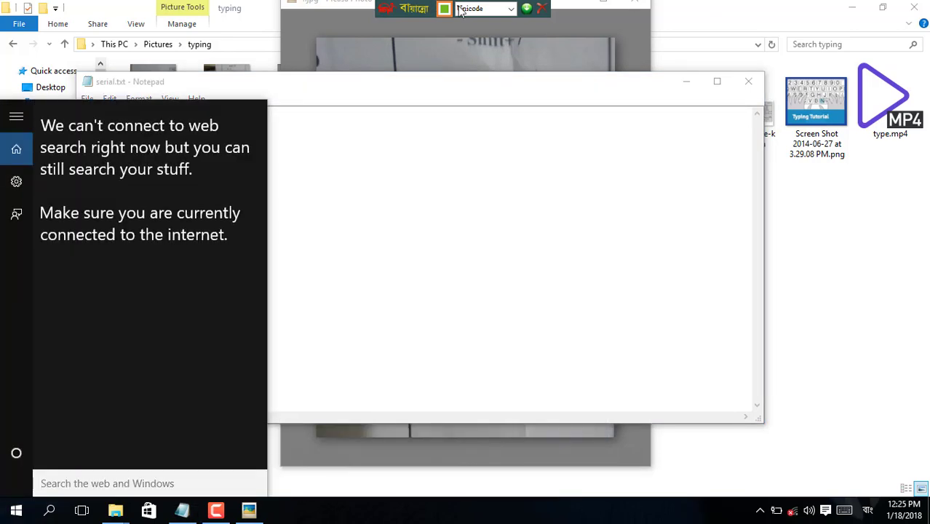
left_click(510, 9)
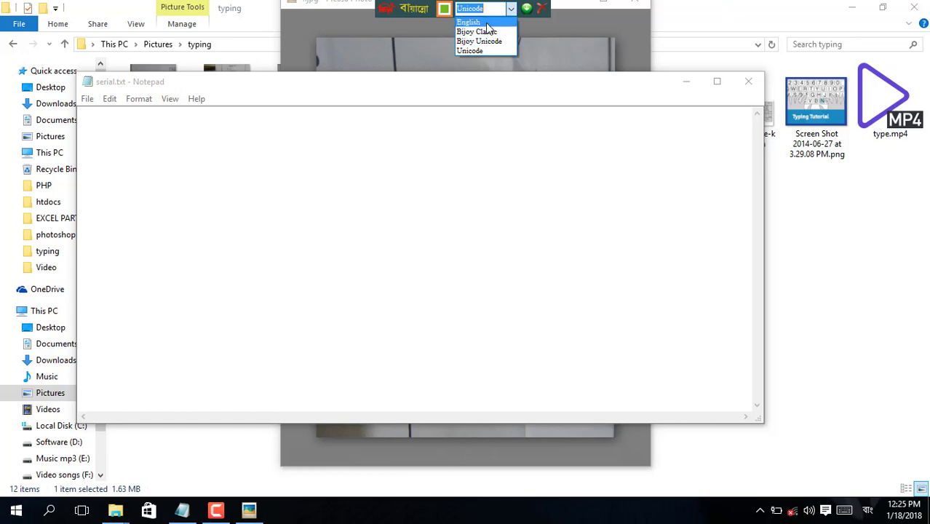
left_click(473, 20)
Search 'on scr' and switch the On-Screen Keyboard on in Settings
left_click(16, 510)
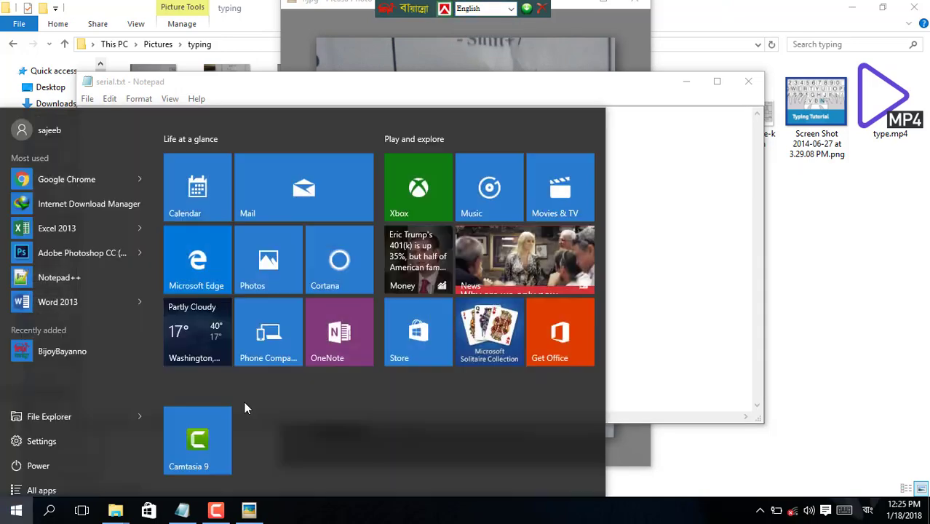
type("on")
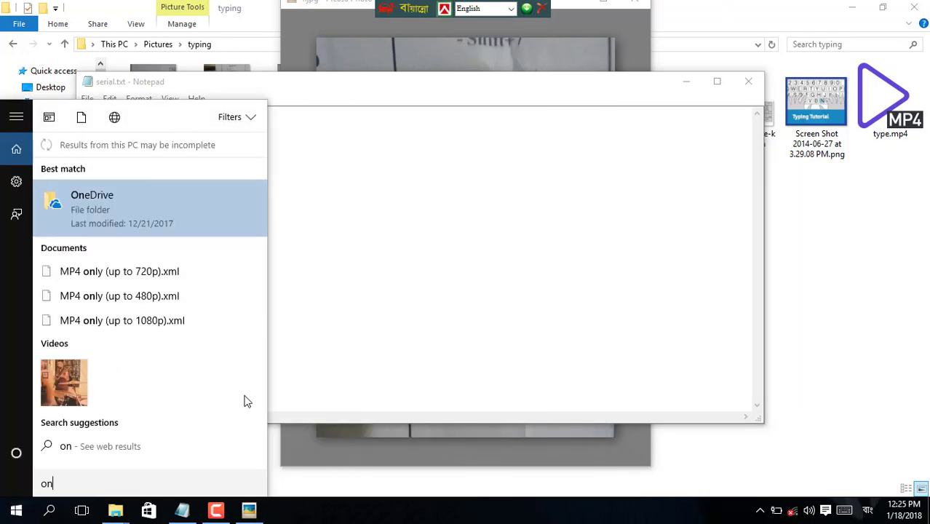
type(" scr")
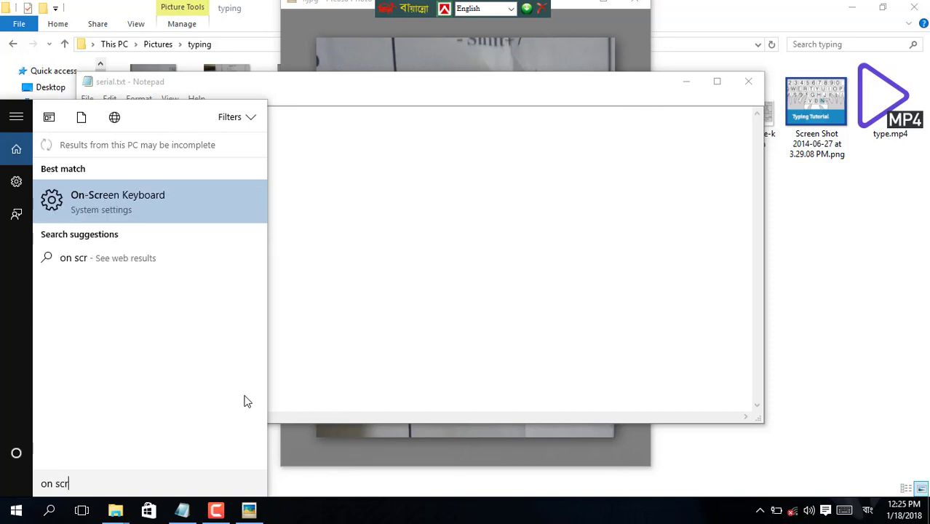
left_click(206, 219)
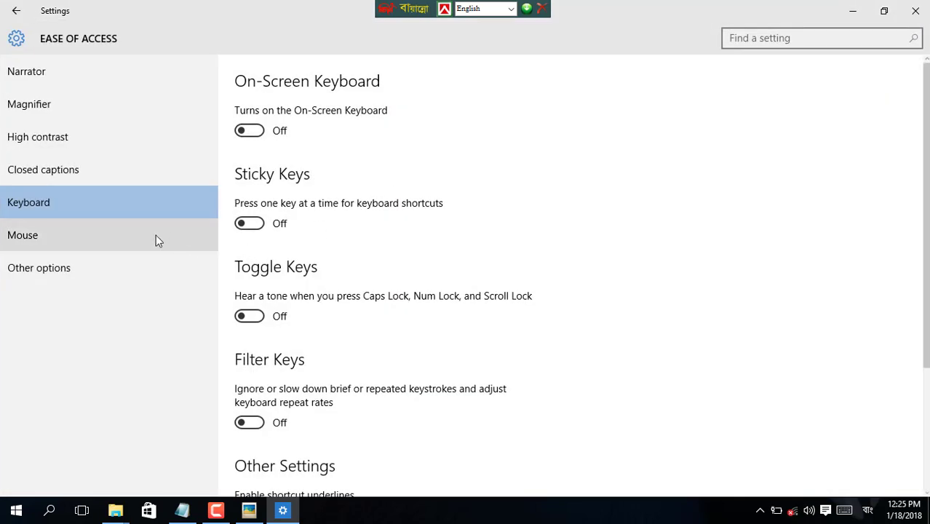
left_click(248, 131)
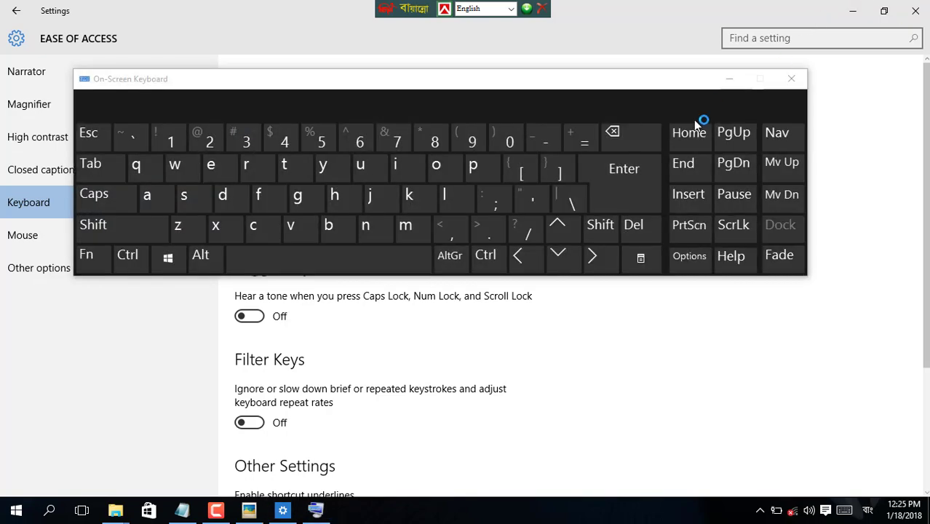
Close Settings, move the On-Screen Keyboard below Notepad, and switch Bijoy to Unicode
left_click(916, 10)
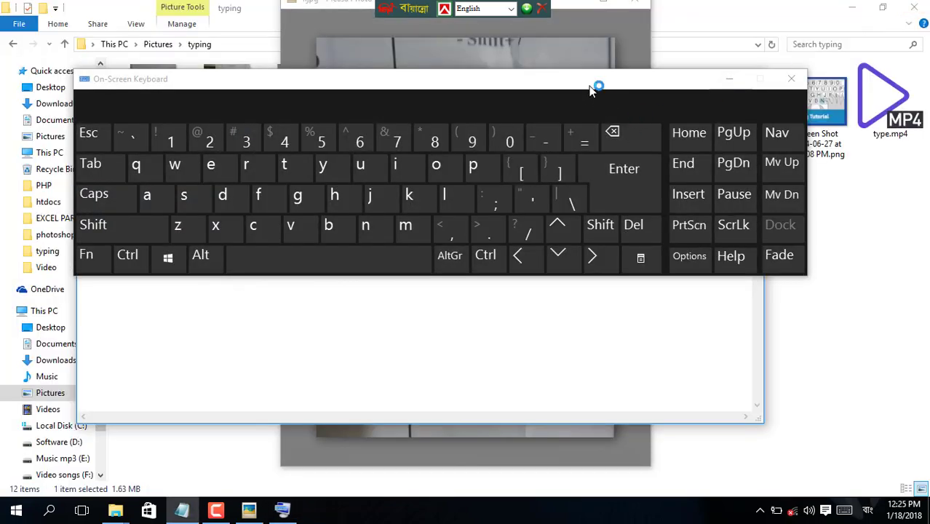
left_click_drag(591, 88, 555, 263)
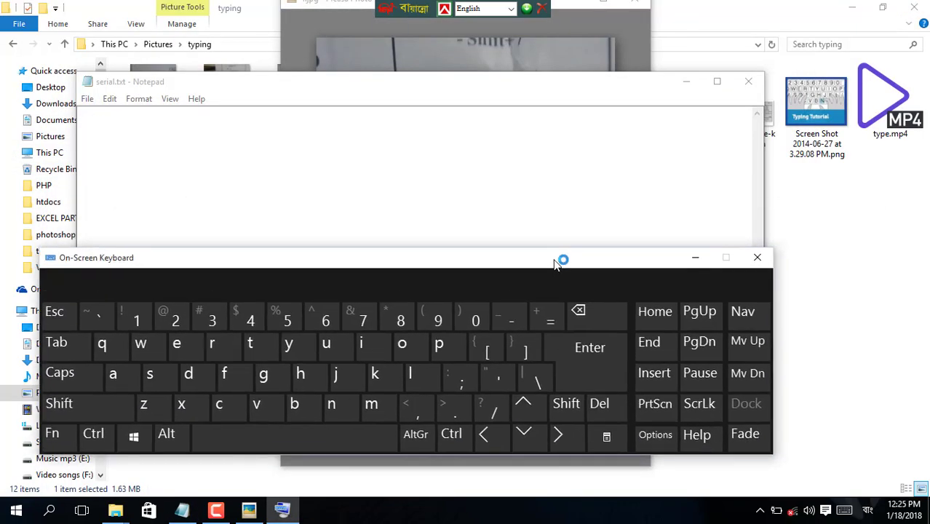
left_click(171, 140)
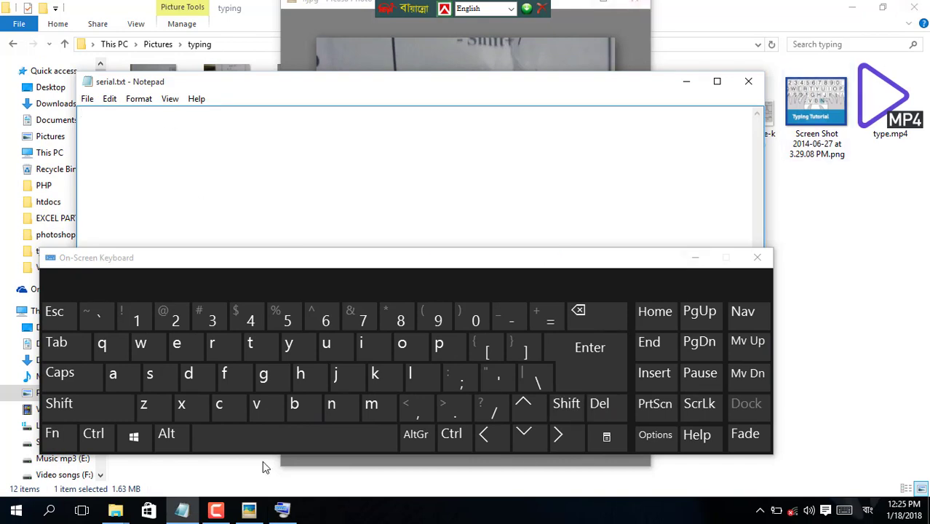
left_click(517, 13)
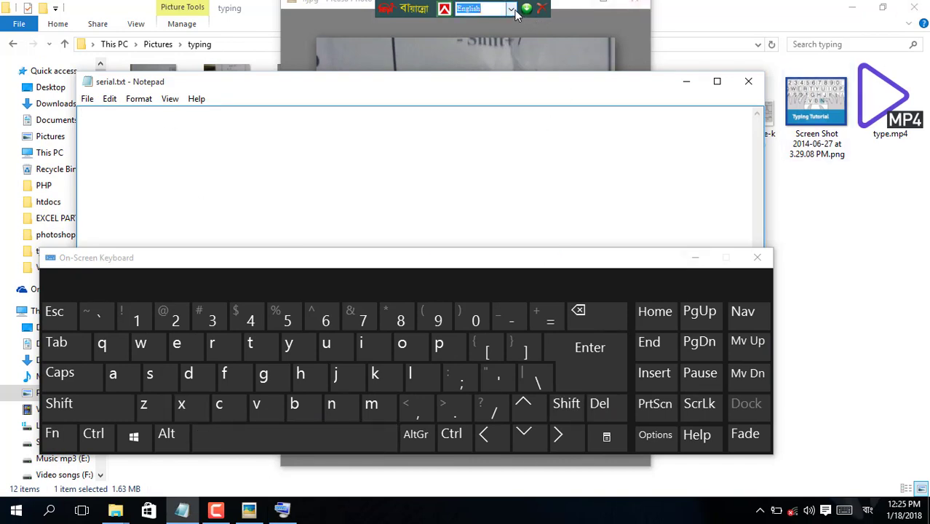
left_click(514, 12)
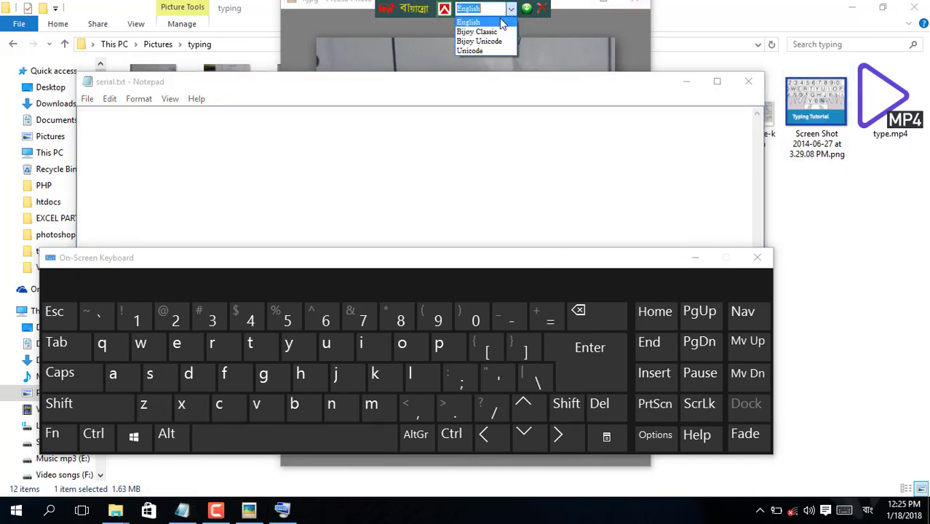
left_click(476, 52)
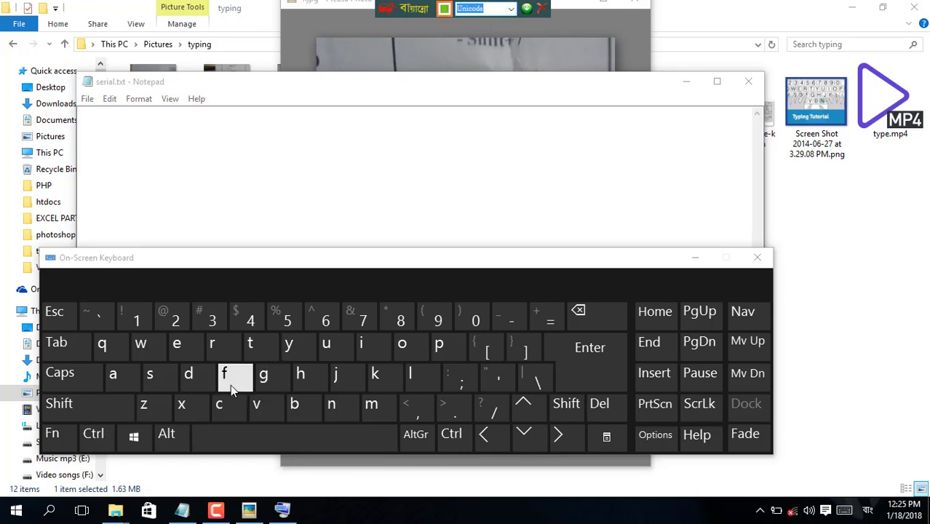
Test entering the shifted letter অ in Notepad, then delete it
left_click(566, 404)
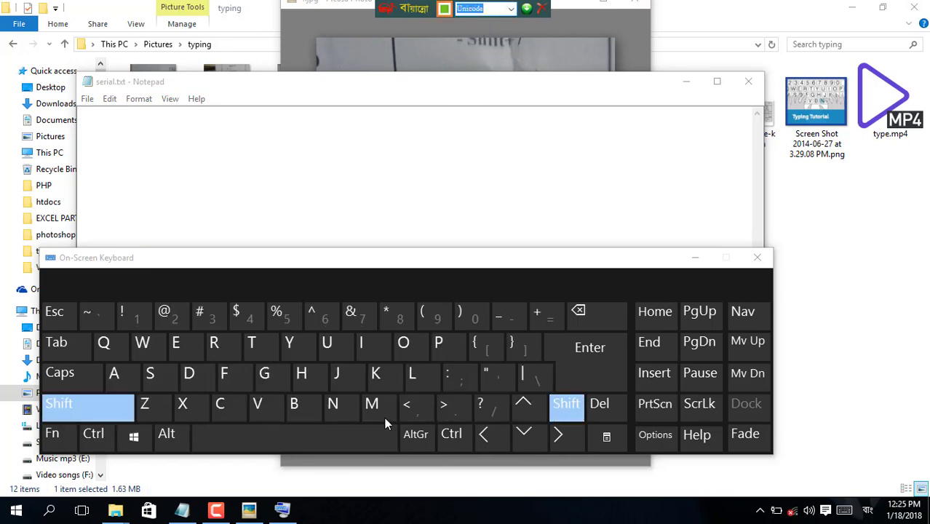
left_click(224, 386)
left_click(152, 158)
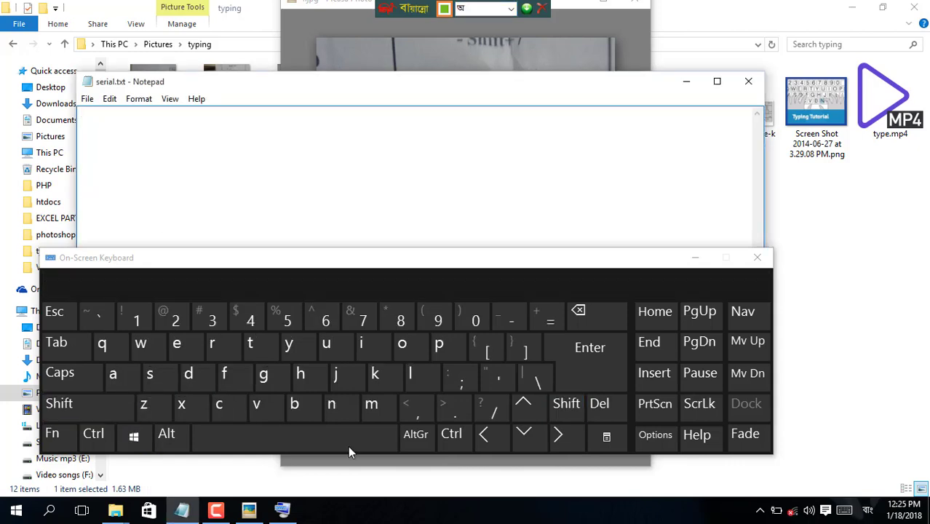
left_click(569, 409)
left_click(225, 374)
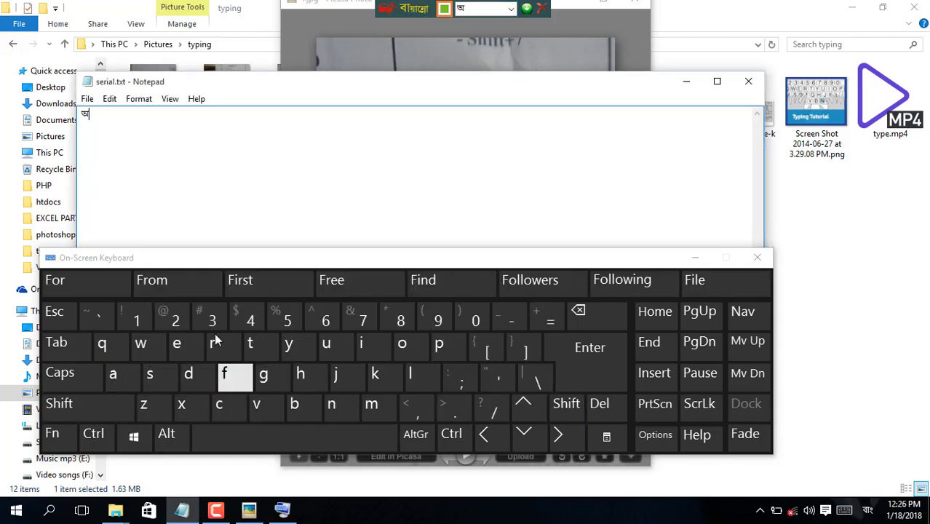
left_click(578, 312)
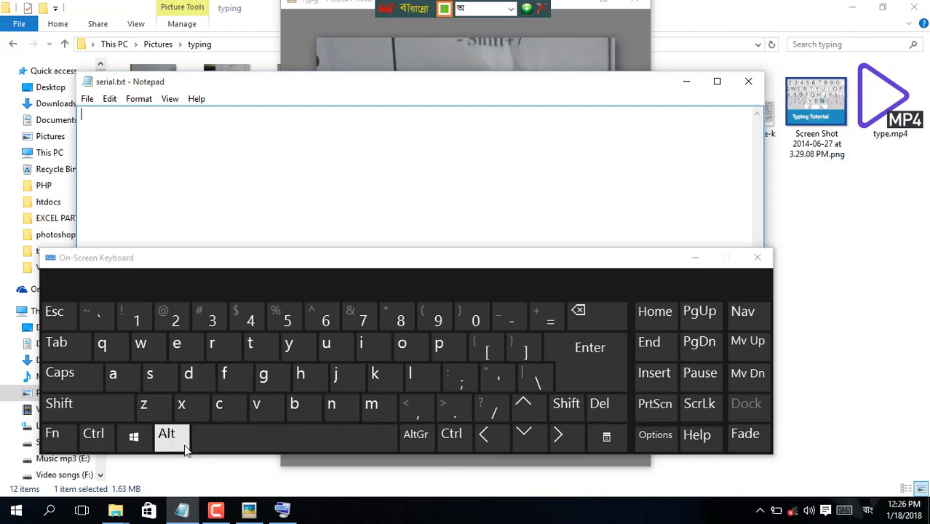
Try several letters, deleting wrong ones, until শ (Shift+M) is typed
left_click(369, 413)
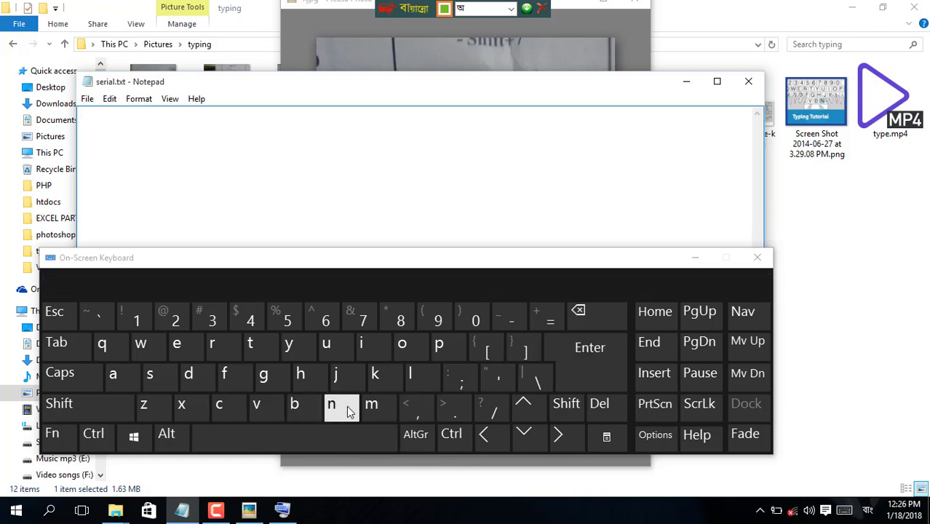
left_click(338, 405)
left_click(590, 323)
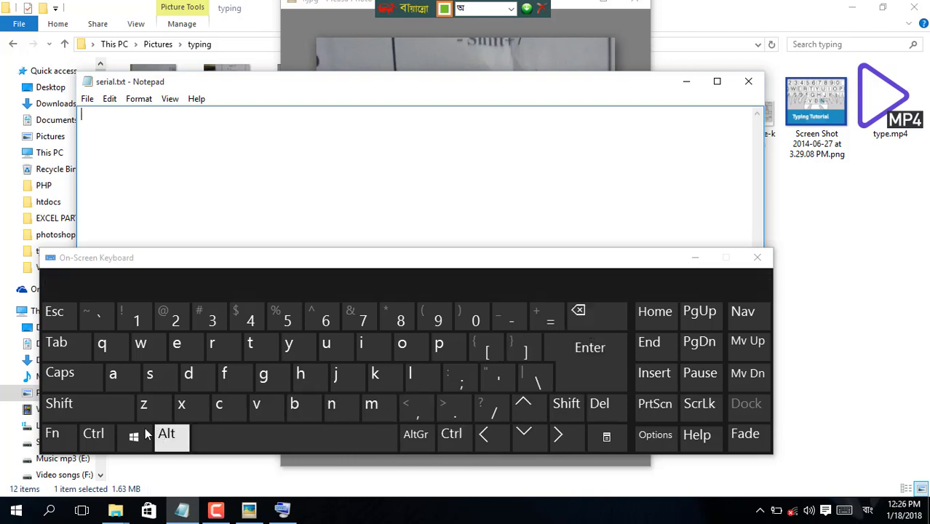
left_click(79, 403)
left_click(329, 411)
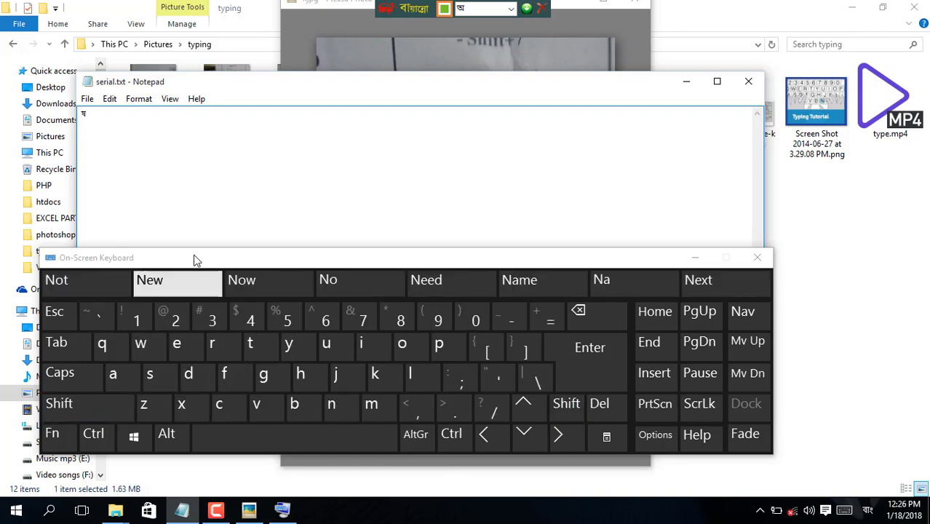
left_click(583, 313)
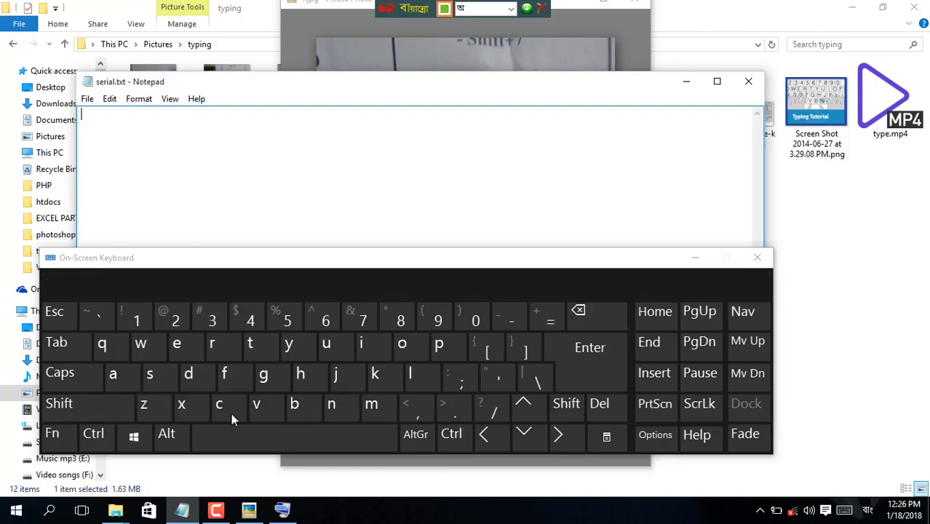
left_click(124, 409)
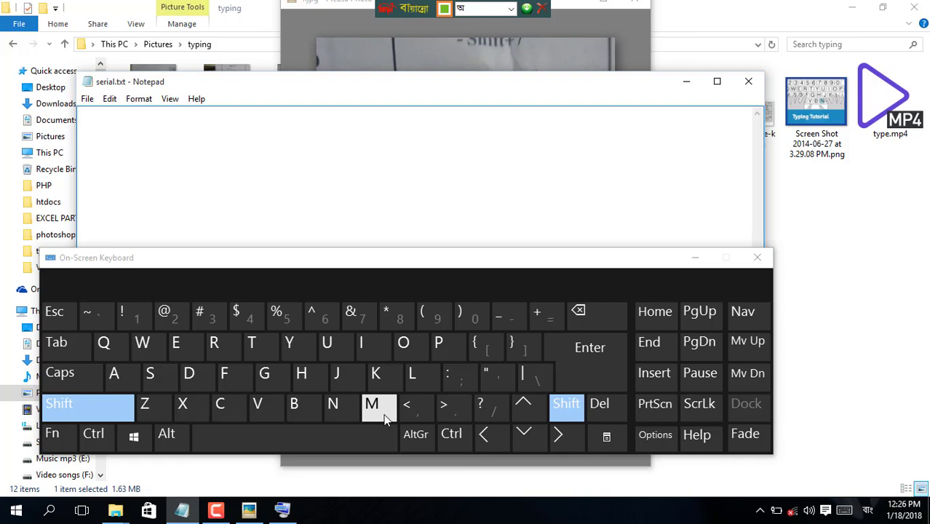
left_click(382, 415)
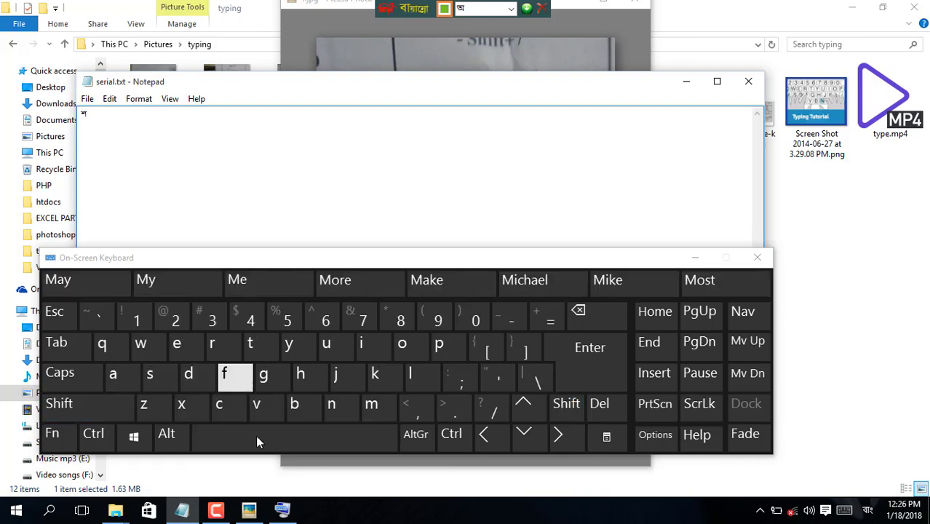
Check the key-chart photo and add the া sign (F) after শ
left_click(257, 510)
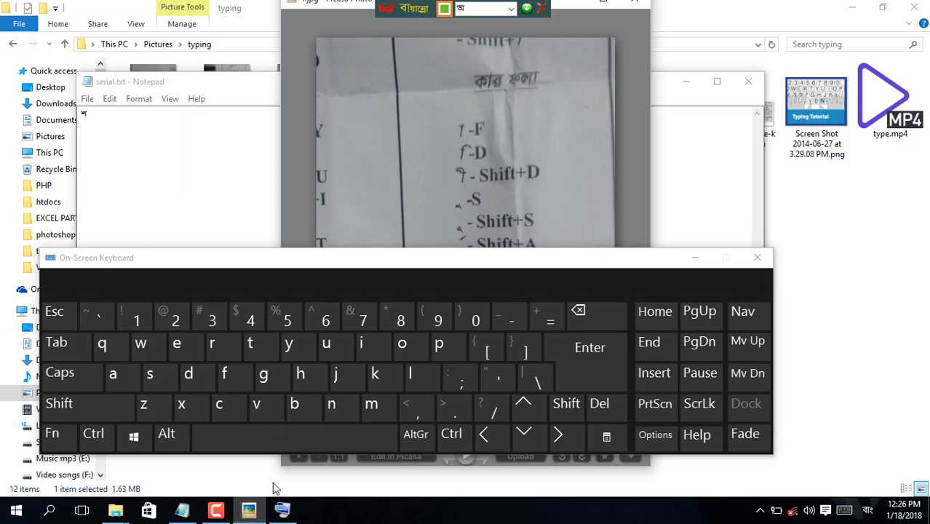
left_click(251, 510)
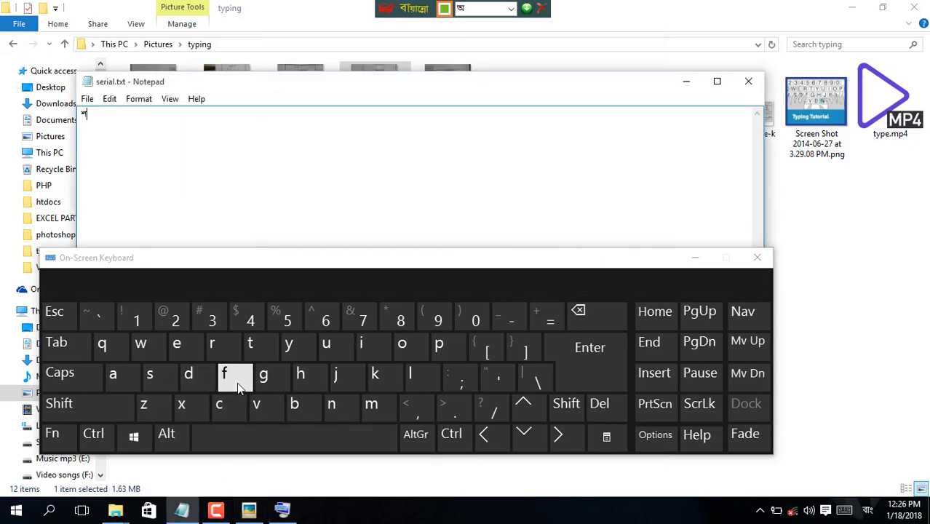
left_click(236, 382)
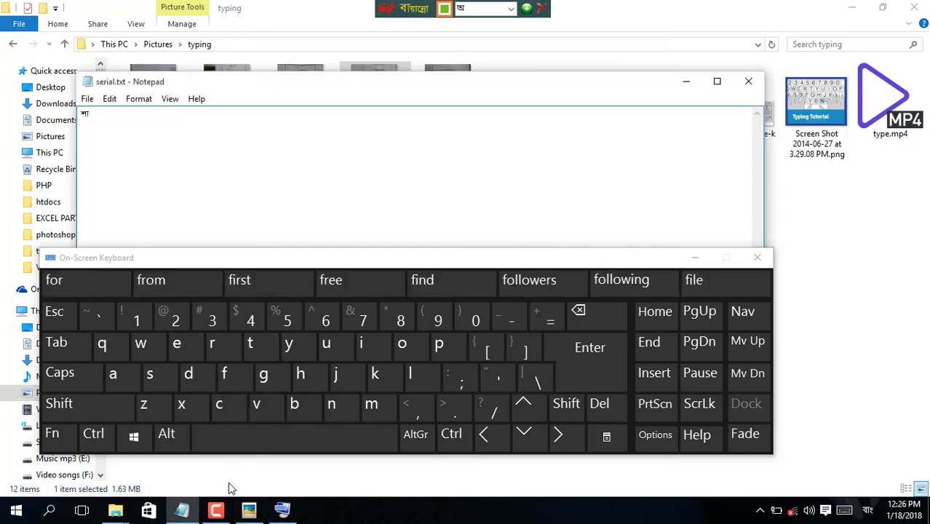
left_click(249, 510)
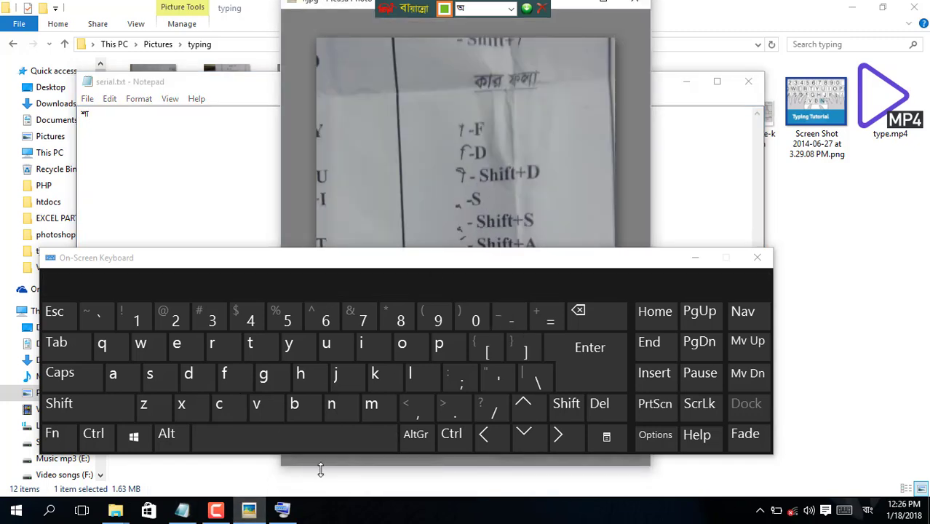
left_click(248, 510)
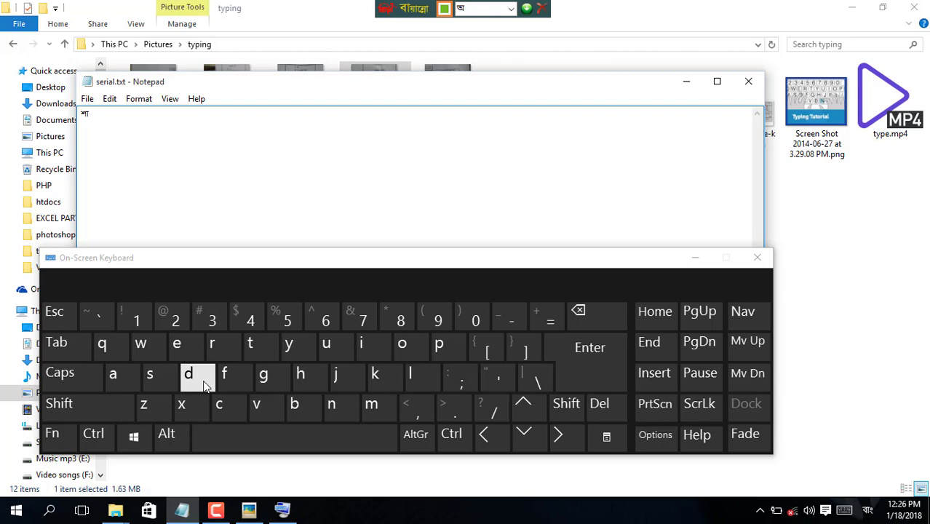
Add ক with the ি sign (D), correcting mistakes, so the text reads শাকি
left_click(335, 373)
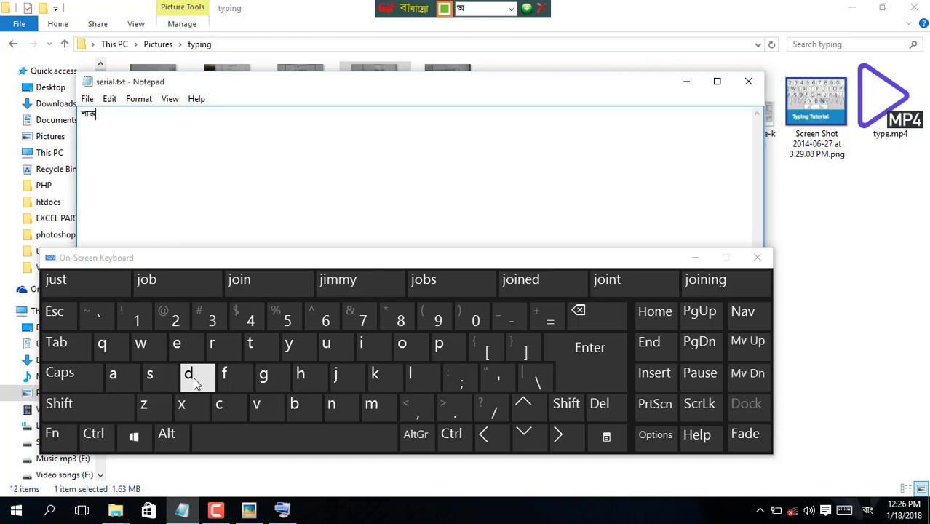
left_click(281, 379)
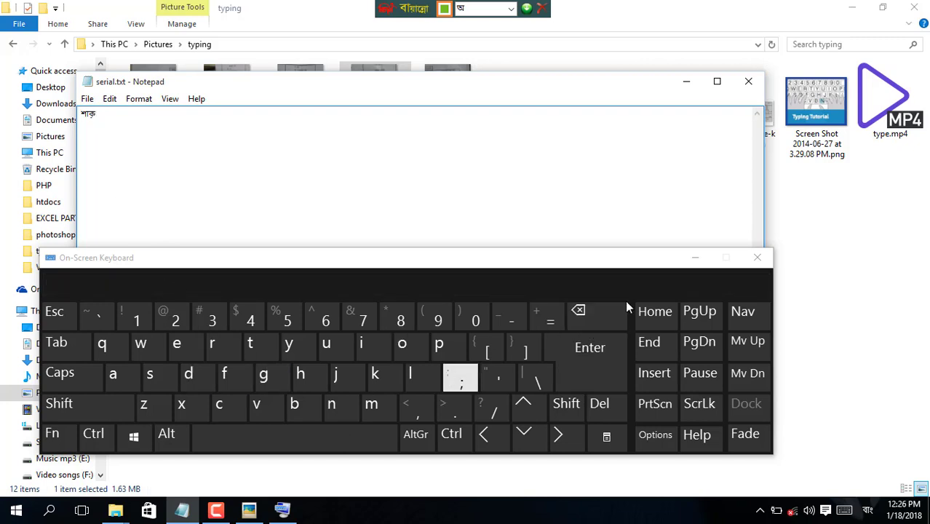
left_click(600, 316)
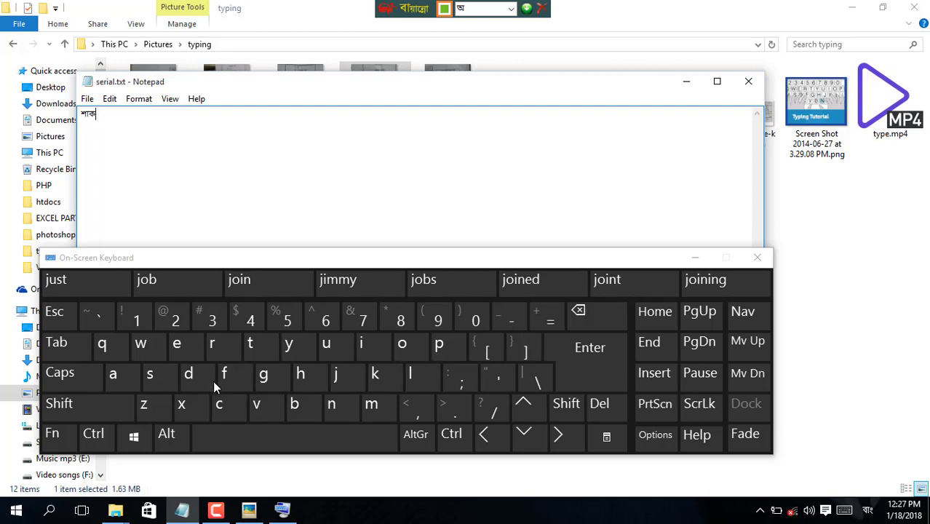
left_click(189, 374)
left_click(335, 378)
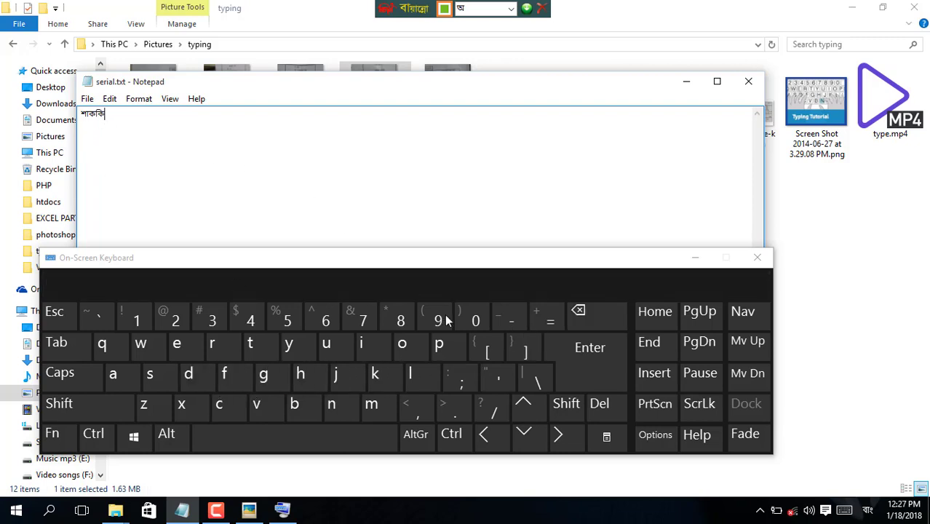
left_click(593, 315)
left_click(596, 314)
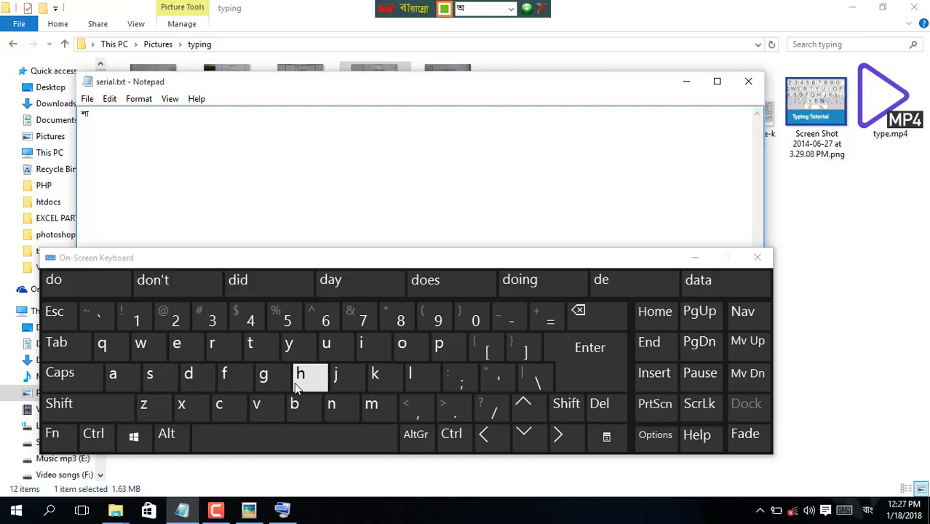
left_click(351, 386)
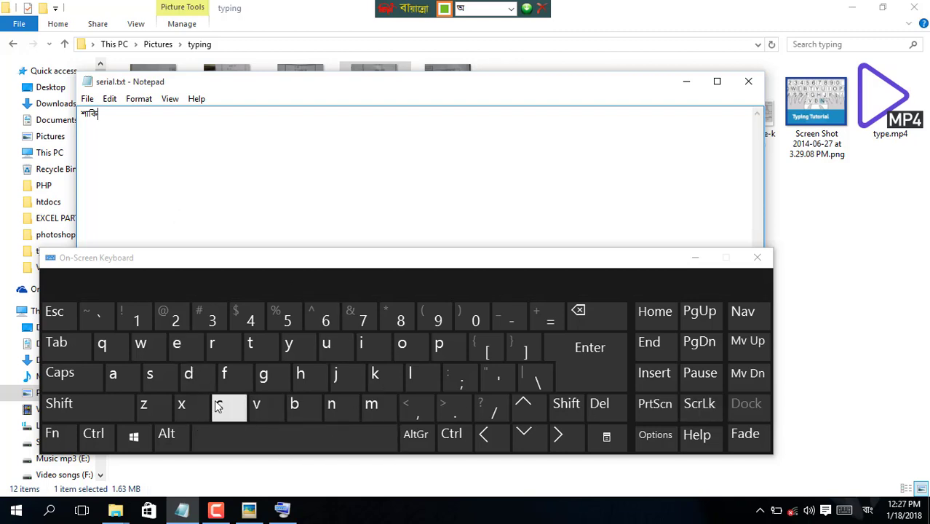
Add ল (Shift+V) to complete the name, then select and delete it
left_click(84, 409)
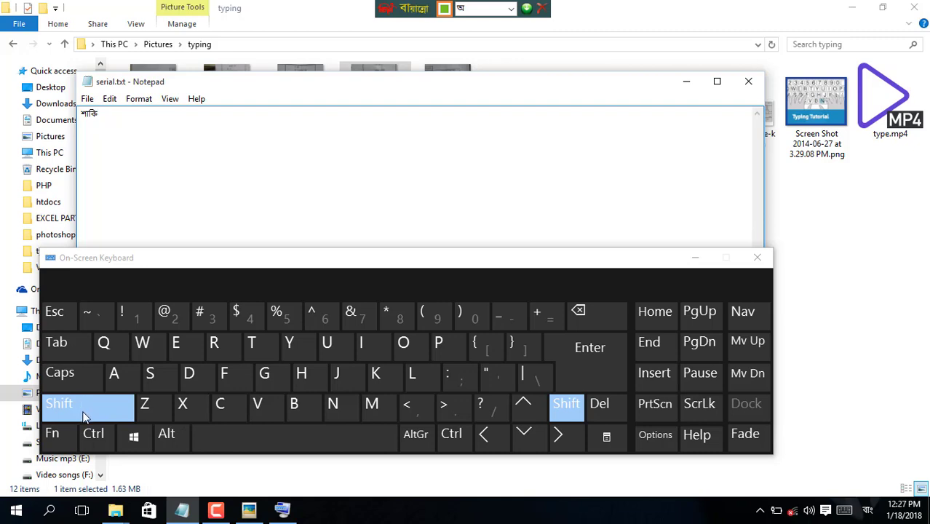
left_click(263, 412)
left_click_drag(115, 117, 73, 114)
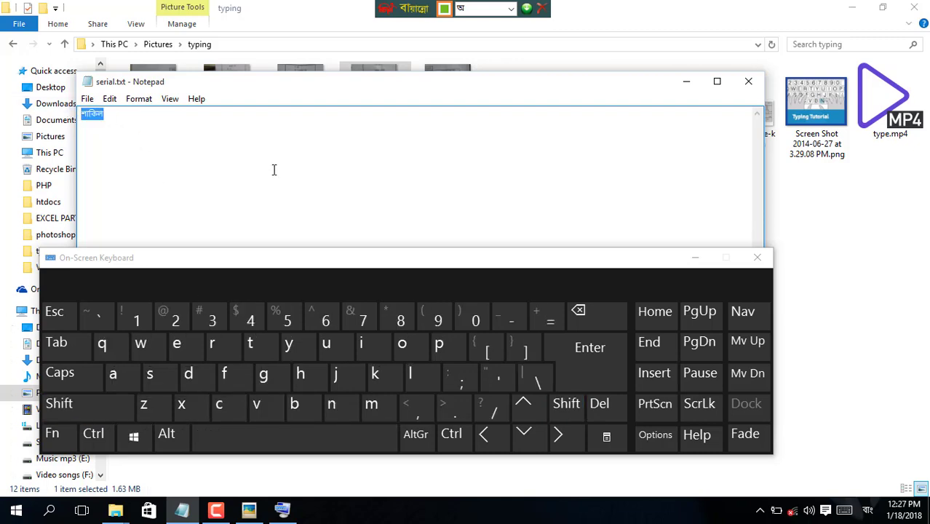
key("BackSpace")
Minimise the keyboard and Notepad, open 4.jpg, then restore both from the taskbar
left_click(695, 258)
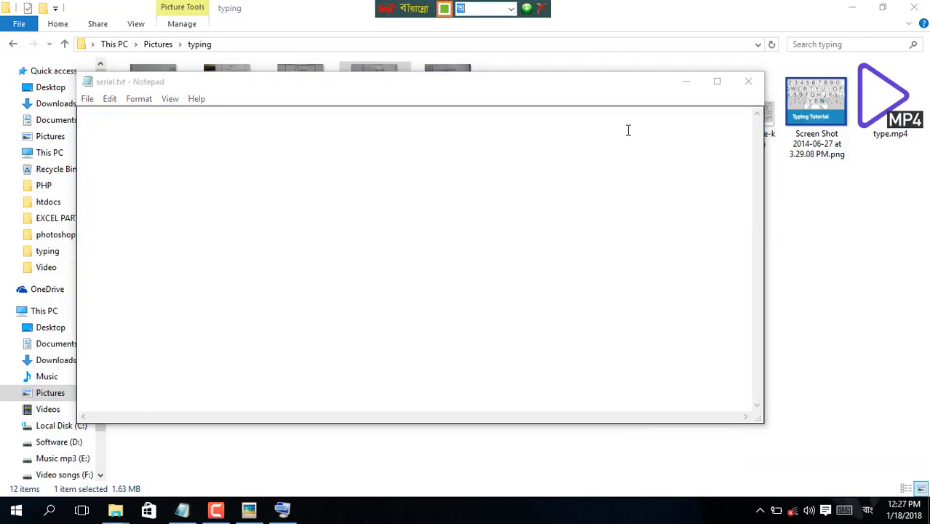
left_click(686, 82)
double_click(379, 104)
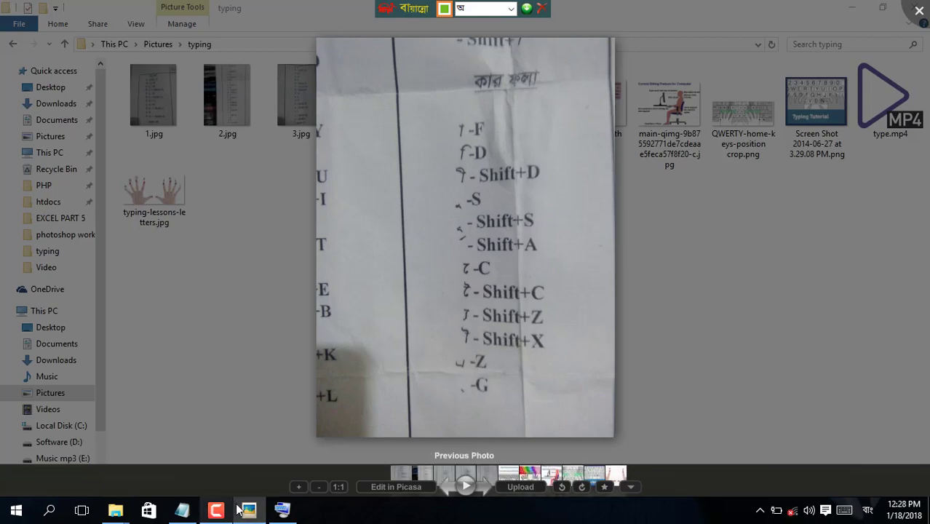
left_click(281, 511)
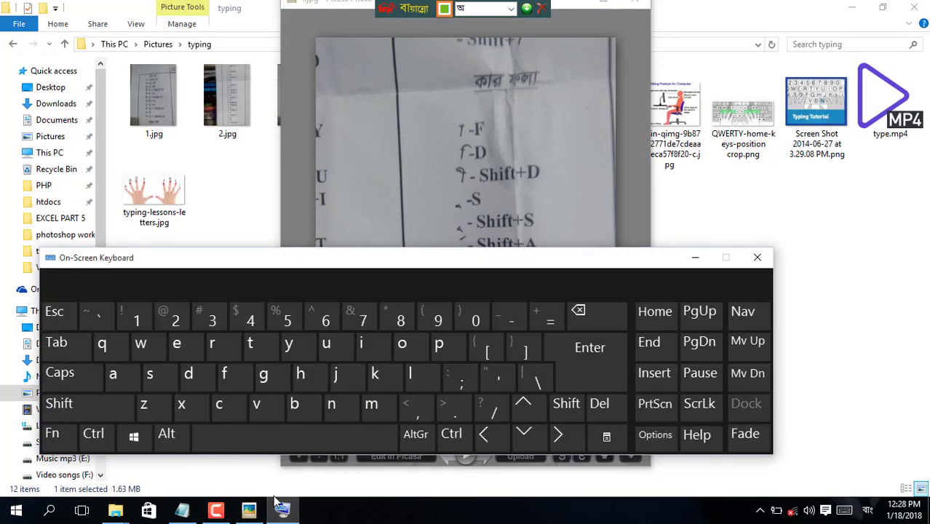
left_click(182, 511)
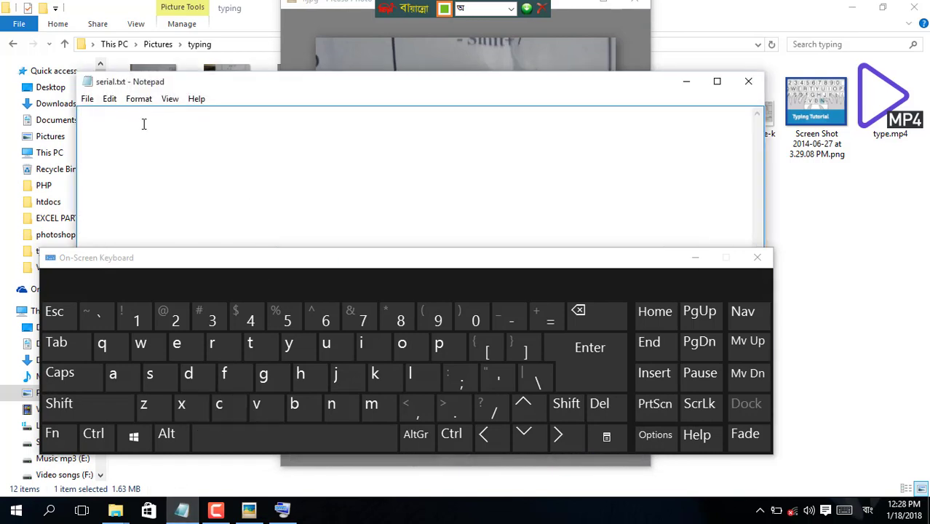
Type ক (J), then consult the key-chart photo and restore the On-Screen Keyboard
left_click(357, 381)
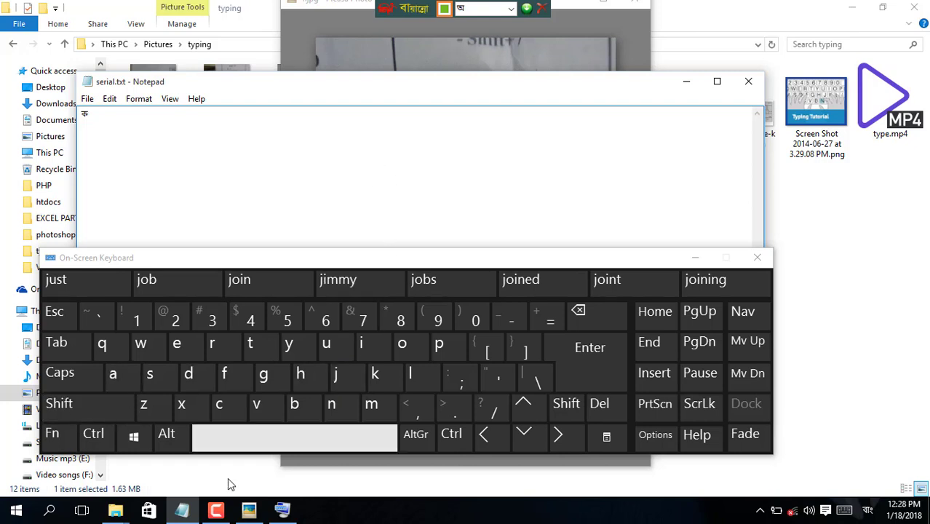
left_click(244, 509)
scroll(481, 149, "down", 2)
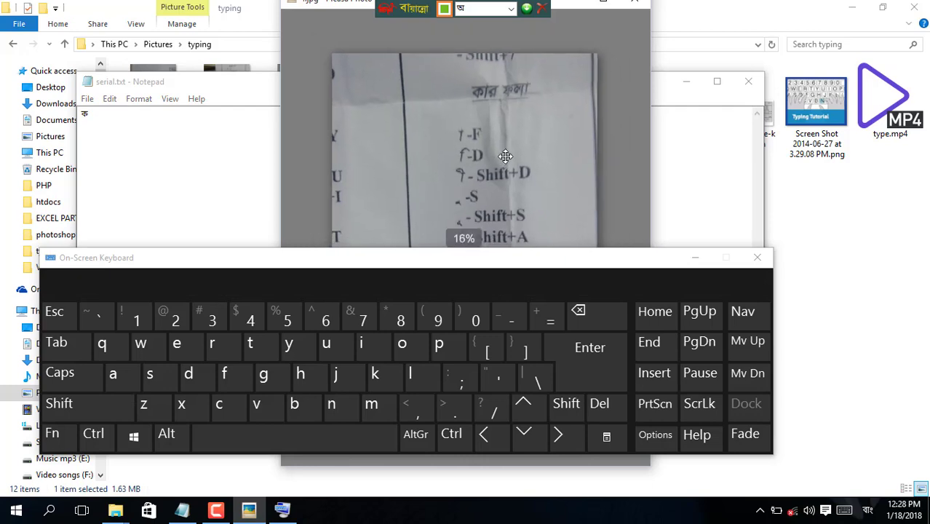
left_click(695, 257)
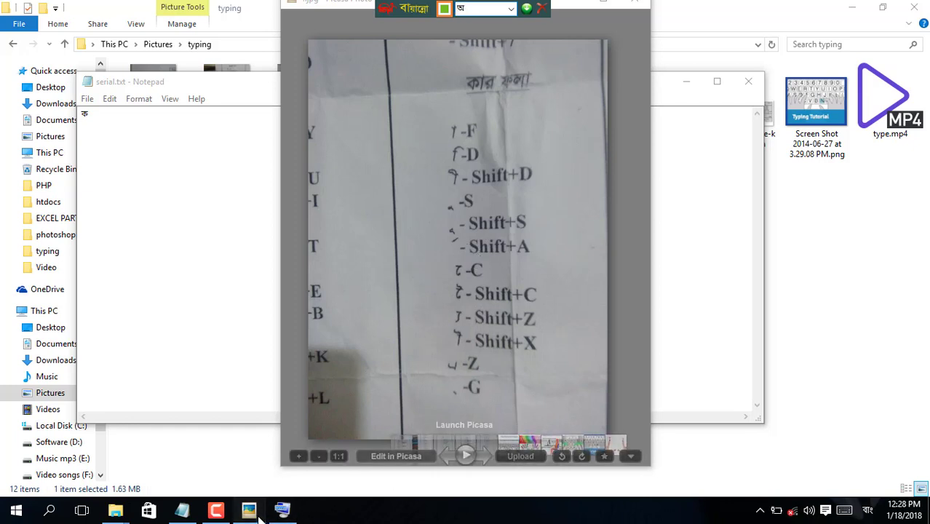
left_click(601, 2)
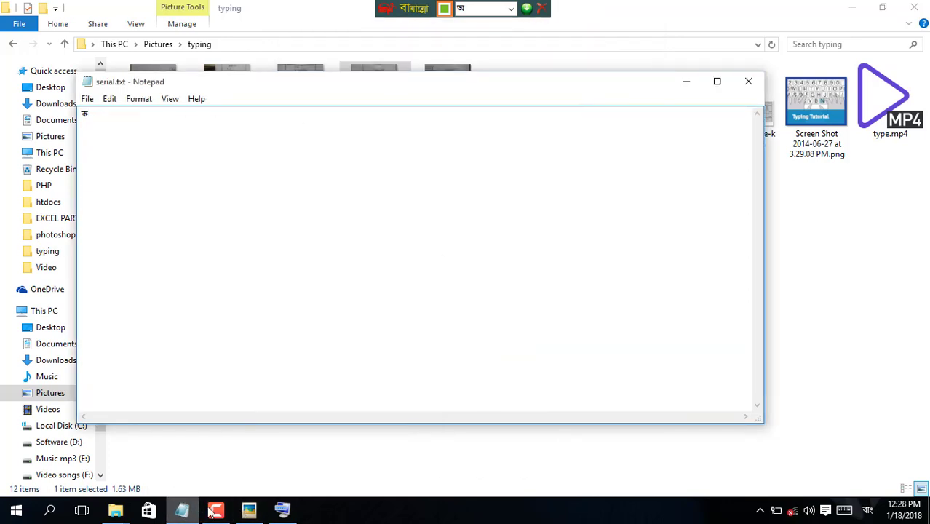
left_click(281, 511)
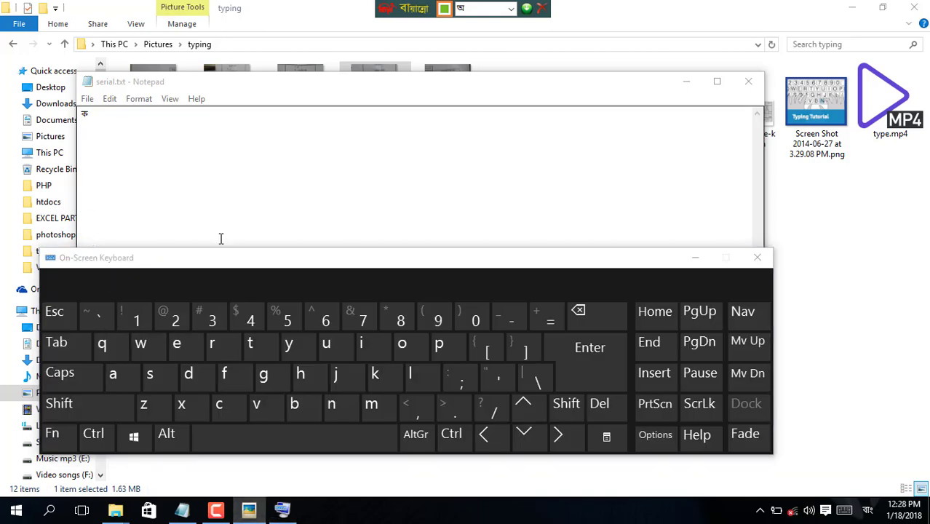
Experiment with Shift+A after ক, deleting the results each time
left_click(104, 405)
left_click(114, 376)
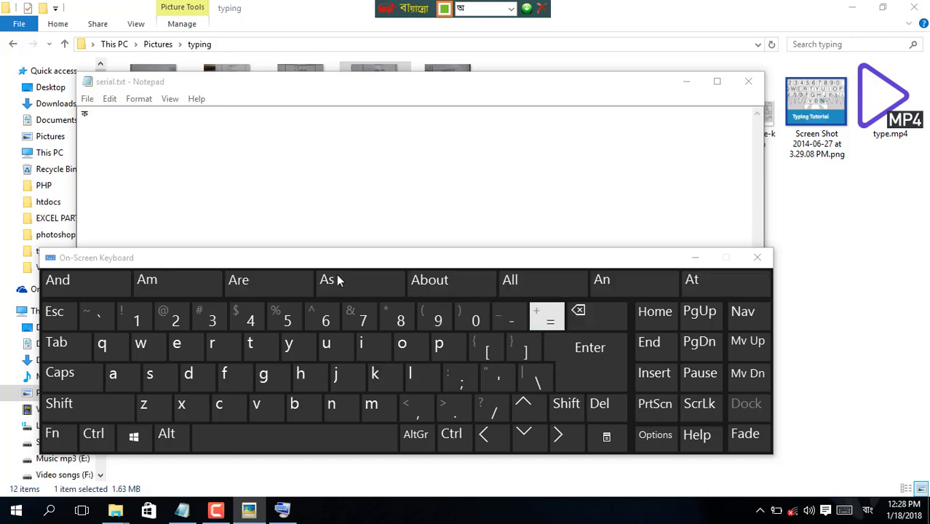
left_click(109, 119)
key("BackSpace")
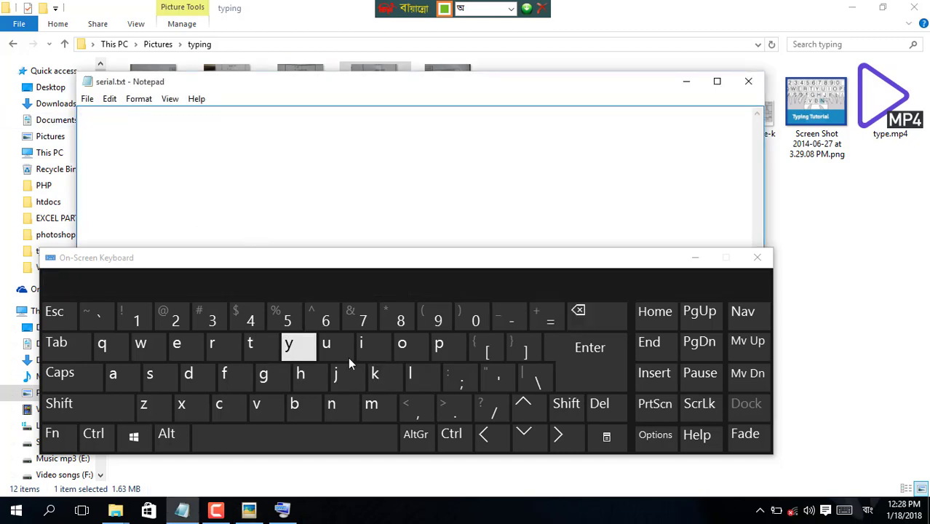
left_click(336, 374)
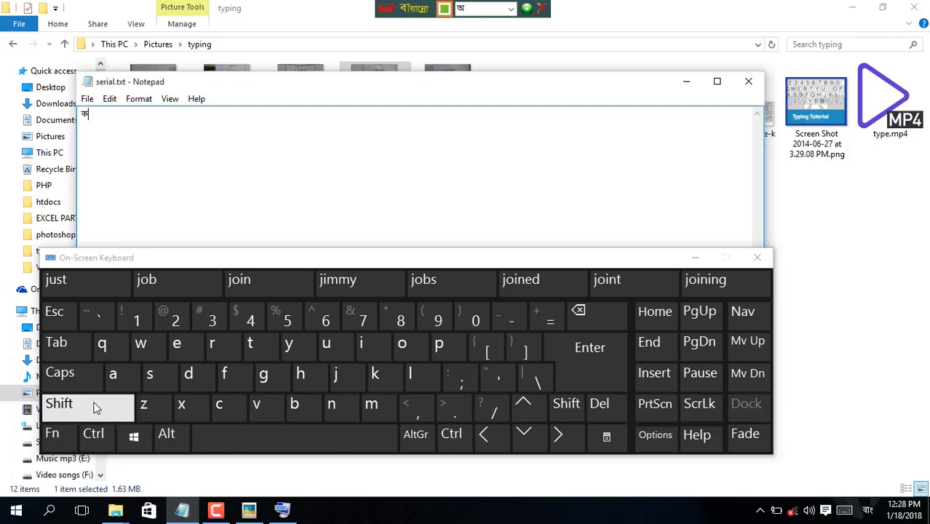
left_click(73, 412)
left_click(116, 377)
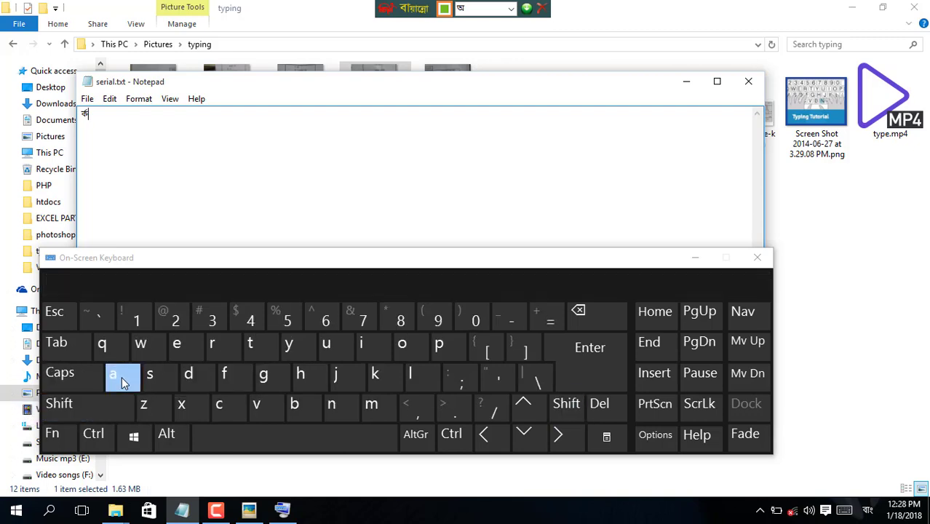
left_click(582, 313)
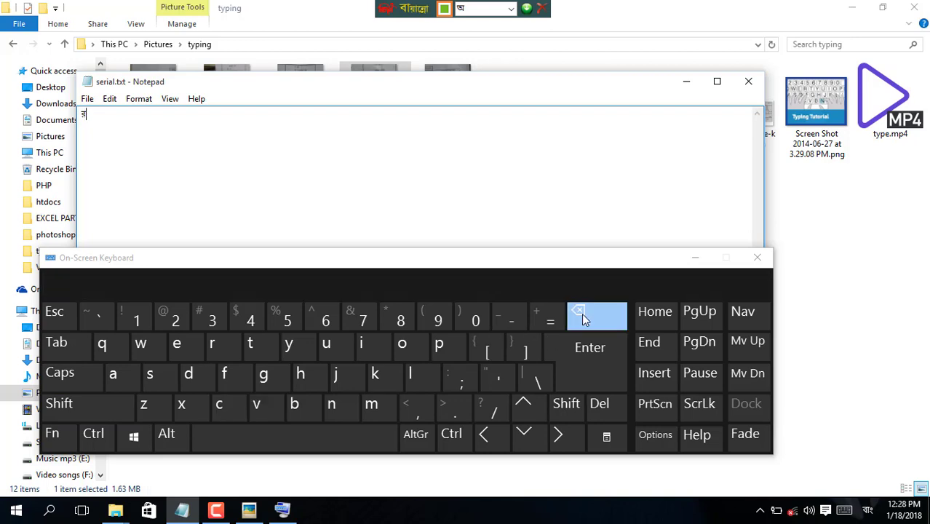
left_click(582, 313)
Type ক, ক and Shift+A to form the reph conjunct কর্ক
left_click(347, 378)
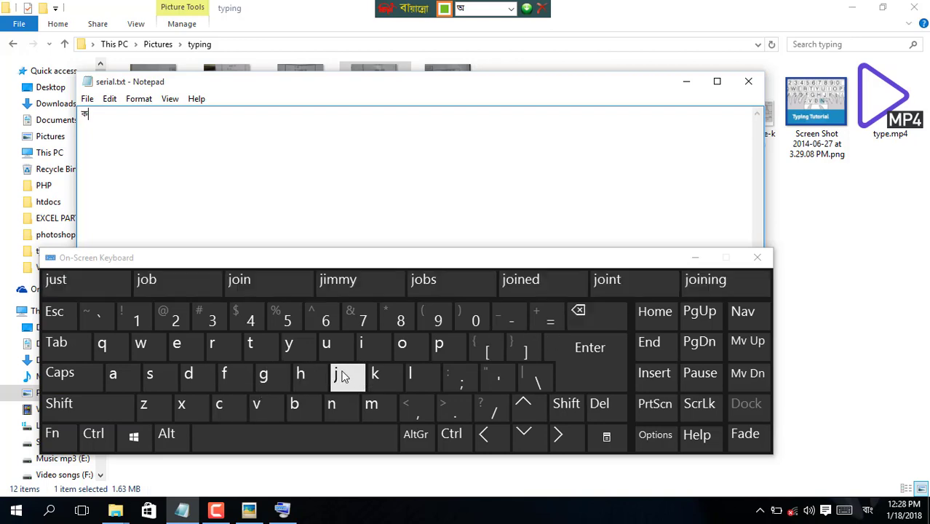
left_click(351, 379)
left_click(99, 402)
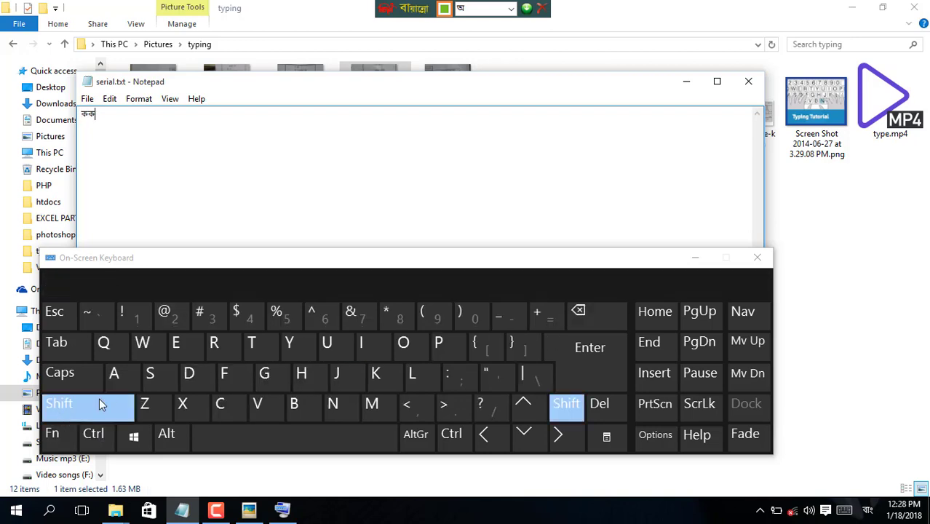
left_click(118, 377)
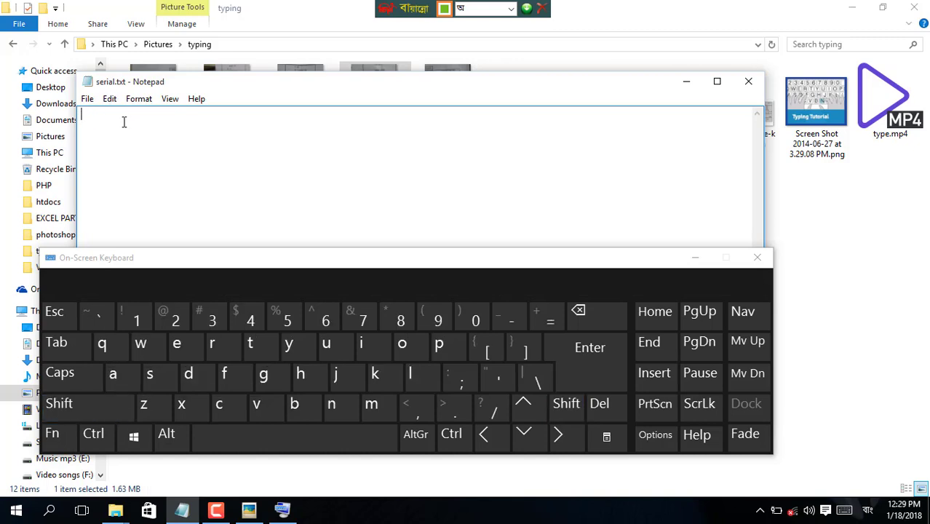
Select Unicode in the Bijoy layout list and bring the empty serial.txt to the front
left_click(503, 11)
left_click(511, 9)
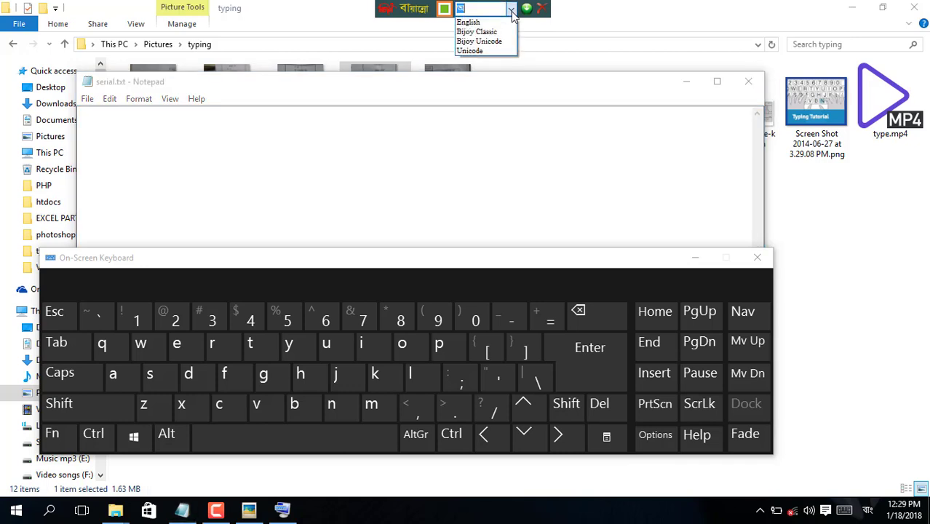
left_click(463, 51)
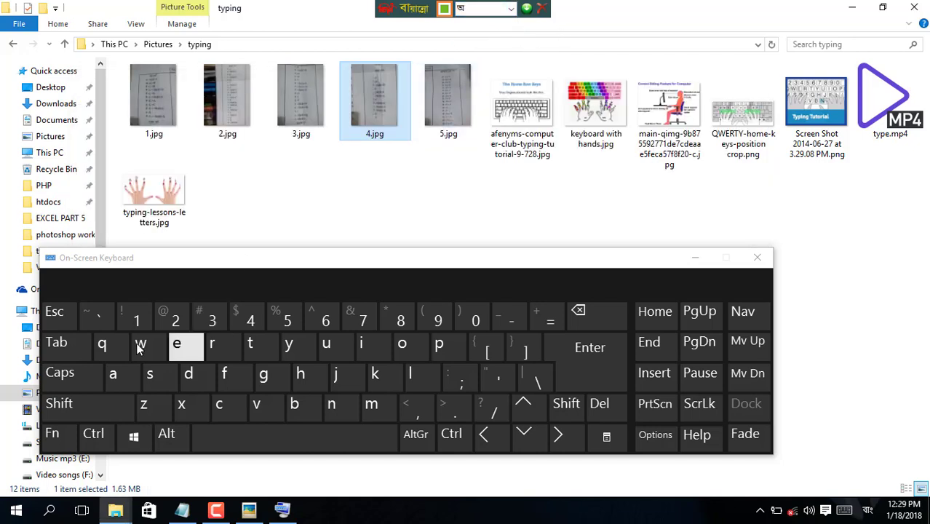
left_click(182, 510)
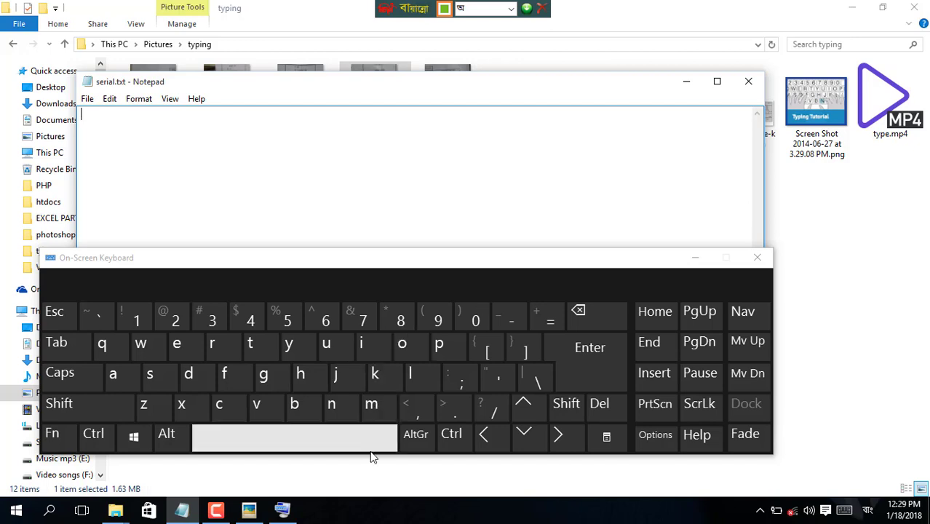
Type ম twice plus Shift+A, erase back to ম, then retry Shift+A and ম
left_click(386, 418)
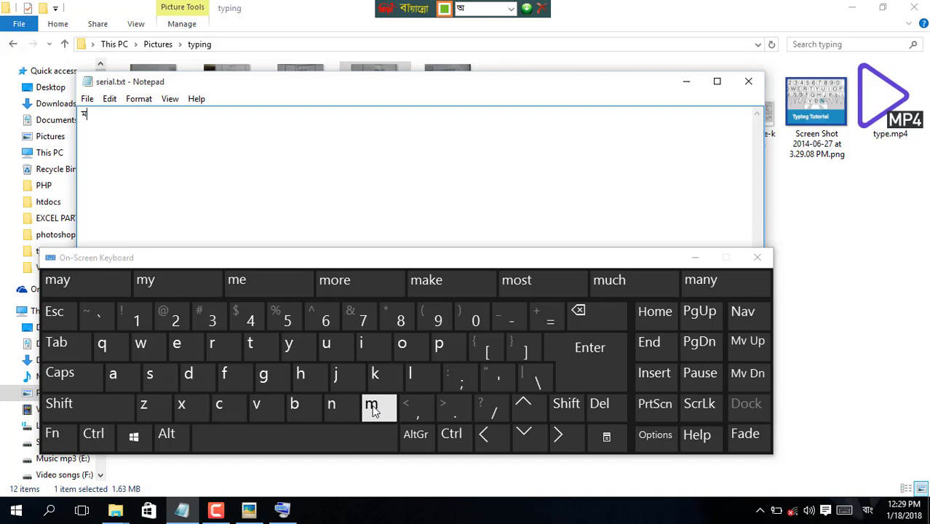
left_click(373, 410)
left_click(92, 395)
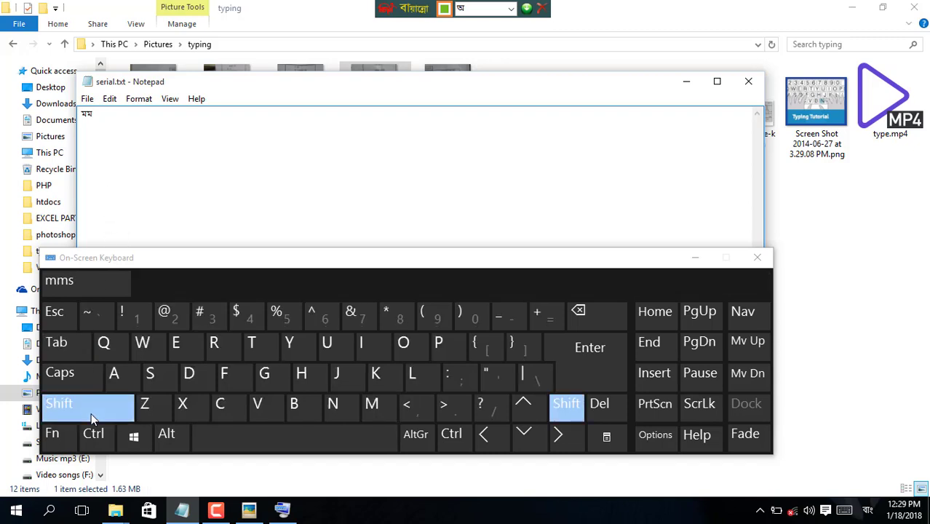
left_click(113, 373)
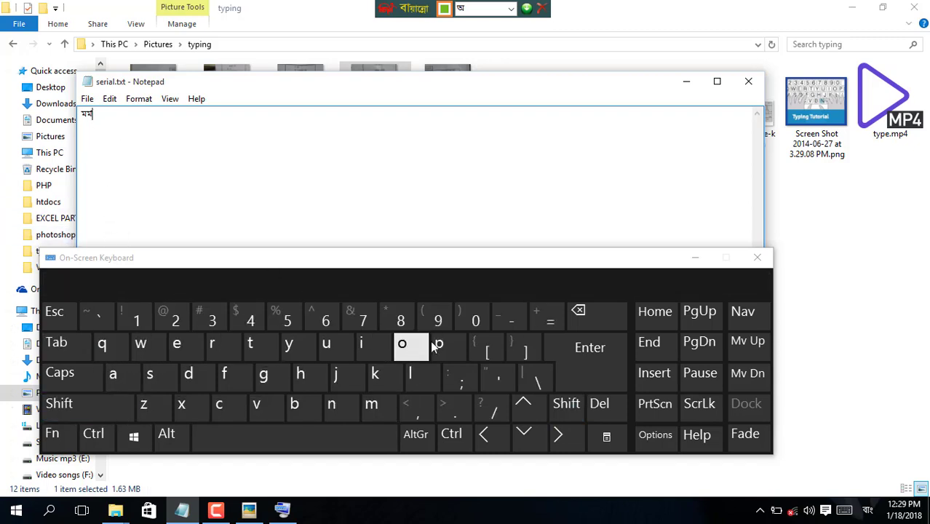
left_click(613, 314)
left_click(613, 314)
left_click(614, 315)
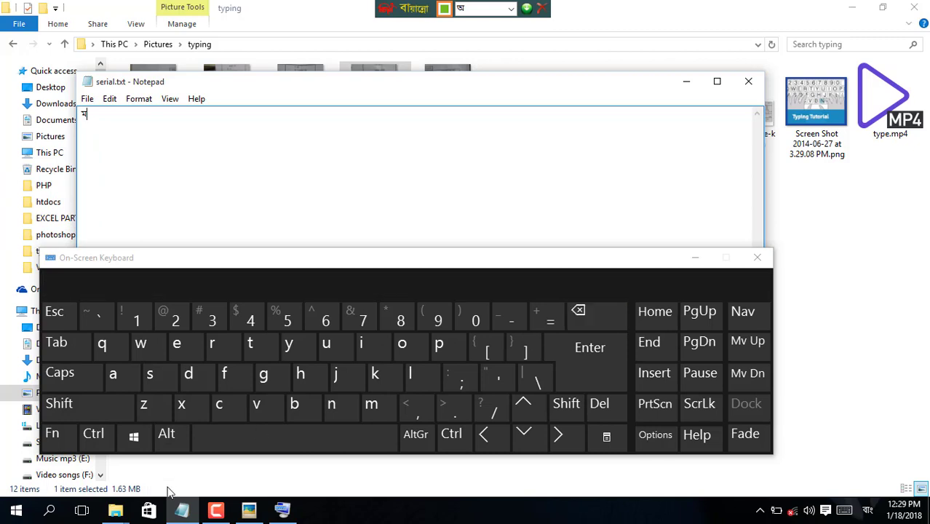
left_click(110, 413)
left_click(129, 387)
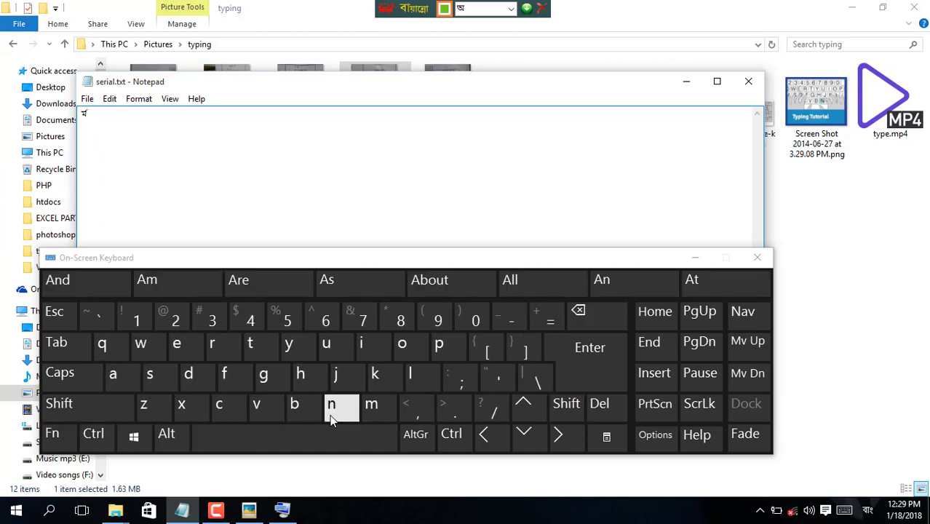
left_click(371, 404)
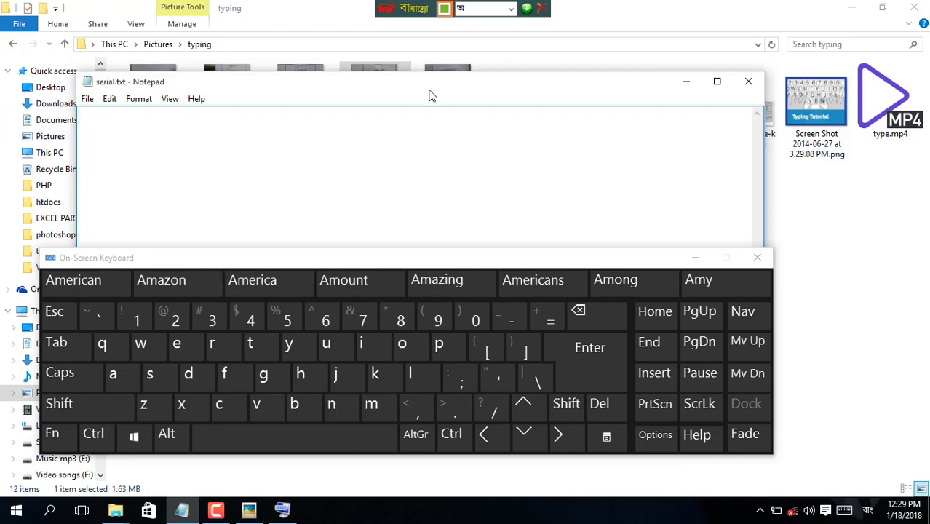
Select Bijoy Classic, test the m key in Notepad, and delete the result
left_click(510, 11)
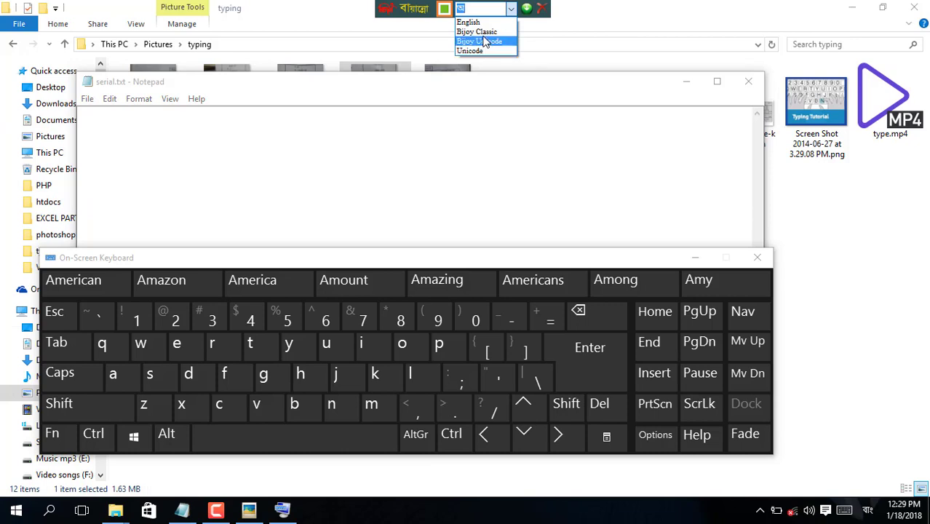
left_click(473, 35)
left_click(203, 132)
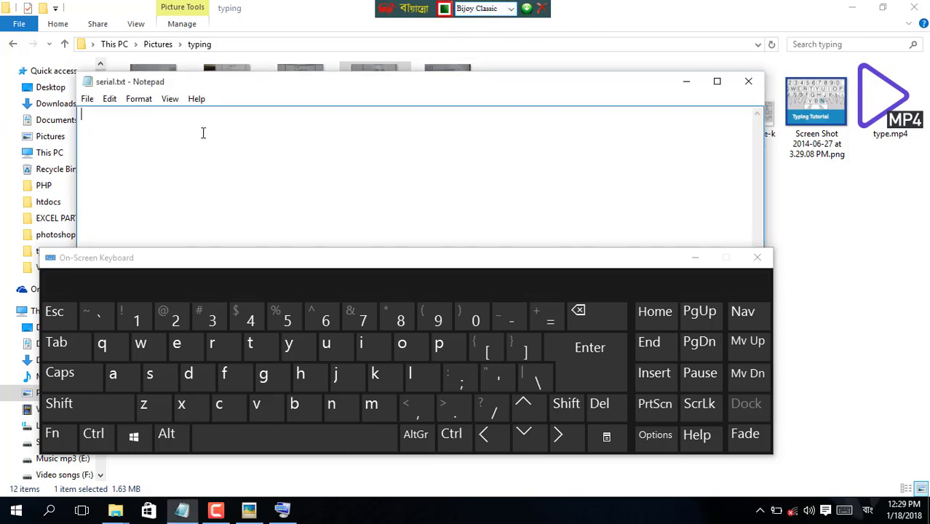
left_click(382, 404)
left_click(582, 313)
Switch the layout to English, then back to Unicode, and view the kar chart full screen
left_click(510, 10)
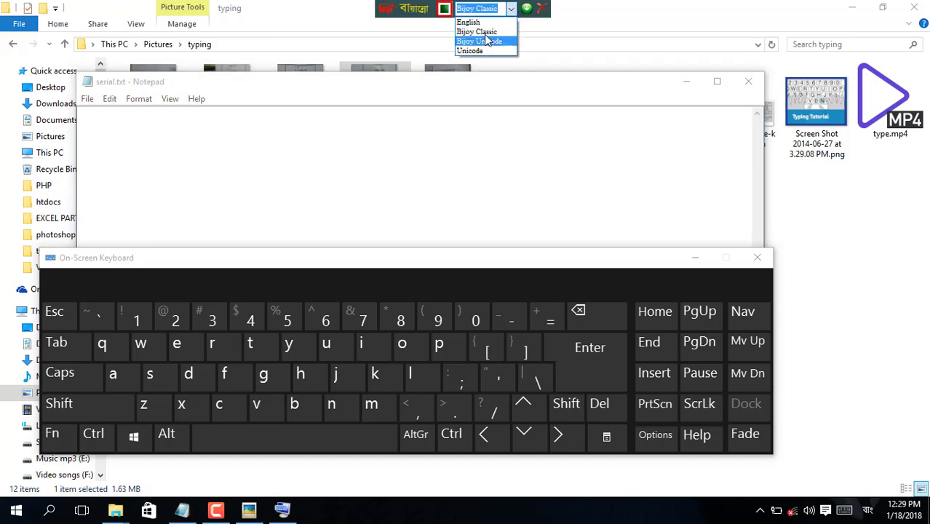
left_click(484, 23)
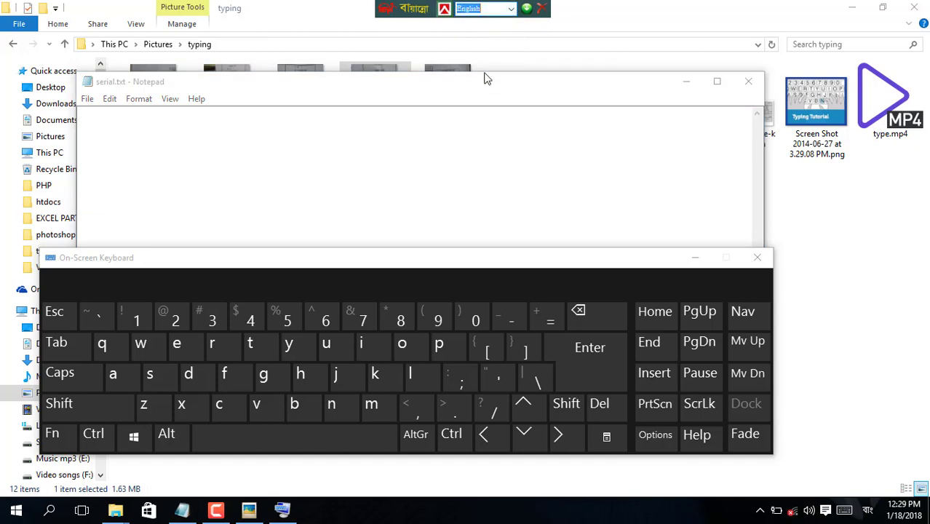
left_click(510, 9)
left_click(501, 52)
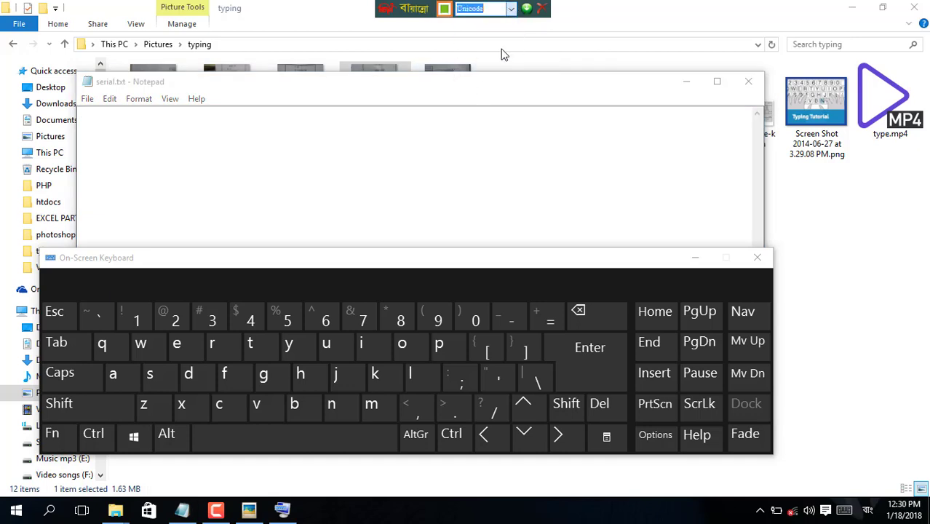
left_click(462, 163)
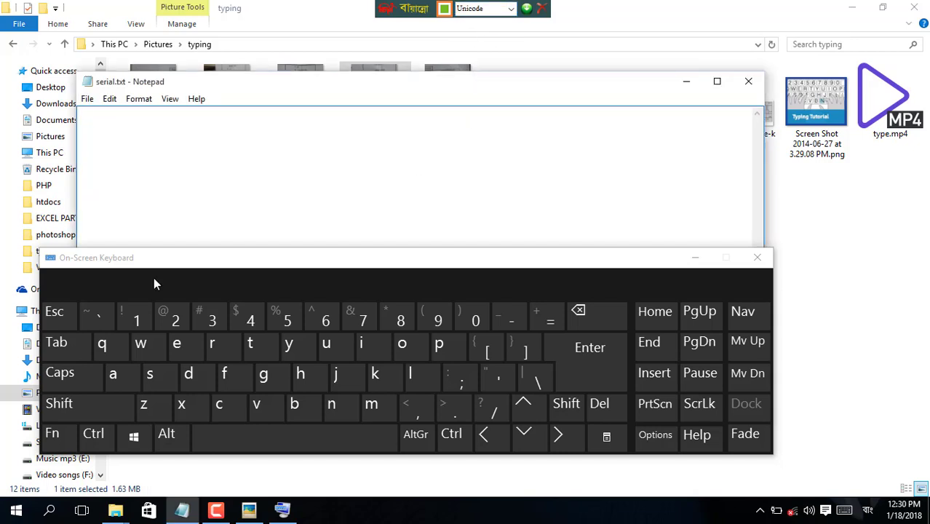
left_click(249, 510)
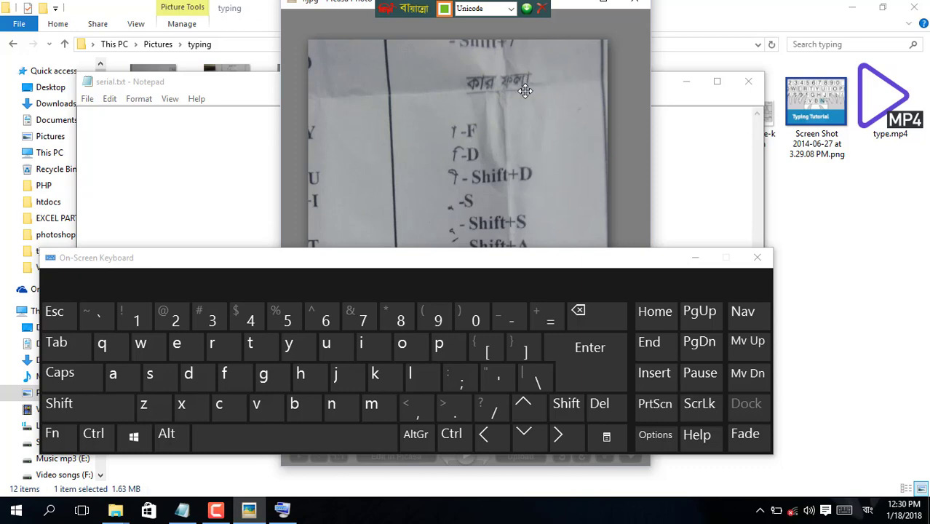
left_click(589, 6)
Bring Notepad back in front and type a shifted M as a test character
left_click(907, 9)
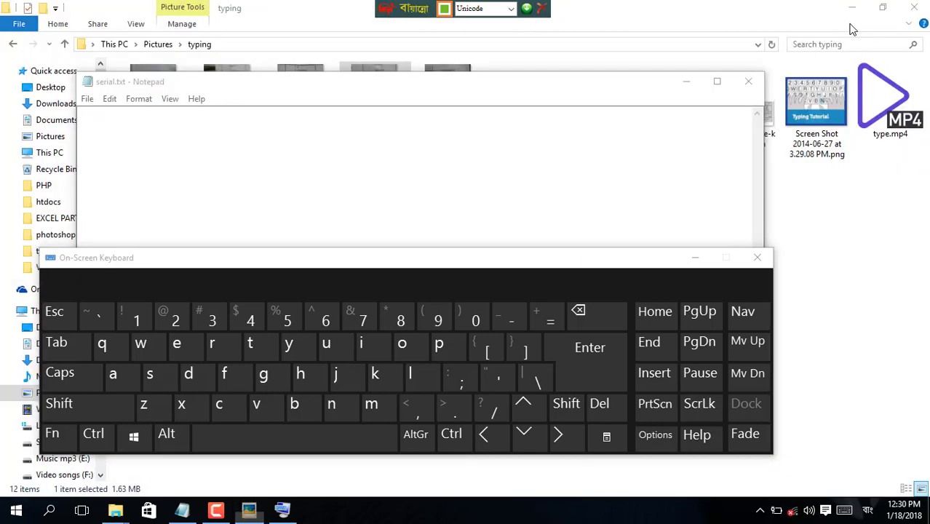
left_click(685, 81)
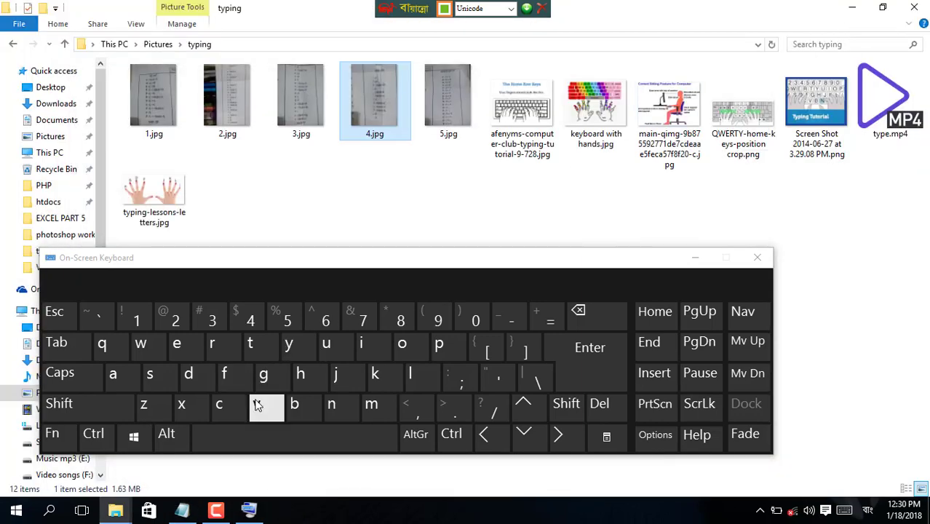
left_click(182, 509)
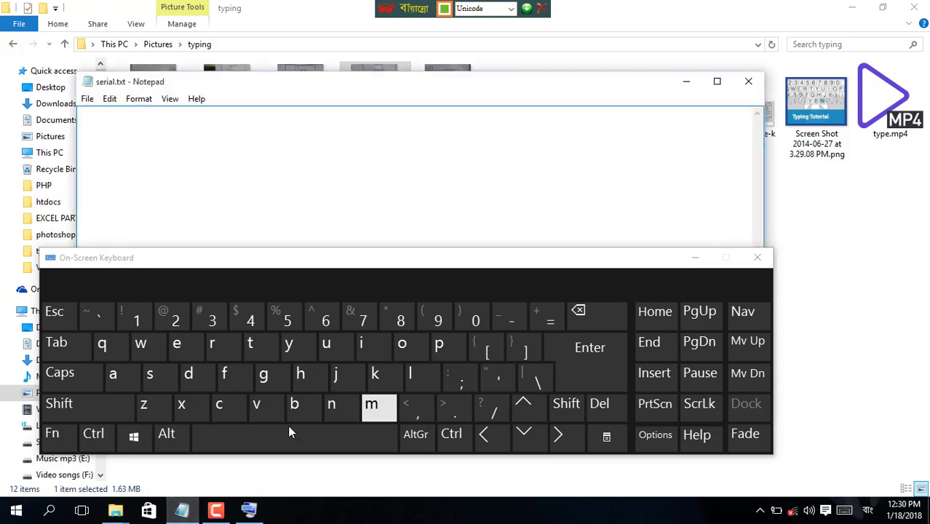
left_click(87, 405)
left_click(375, 406)
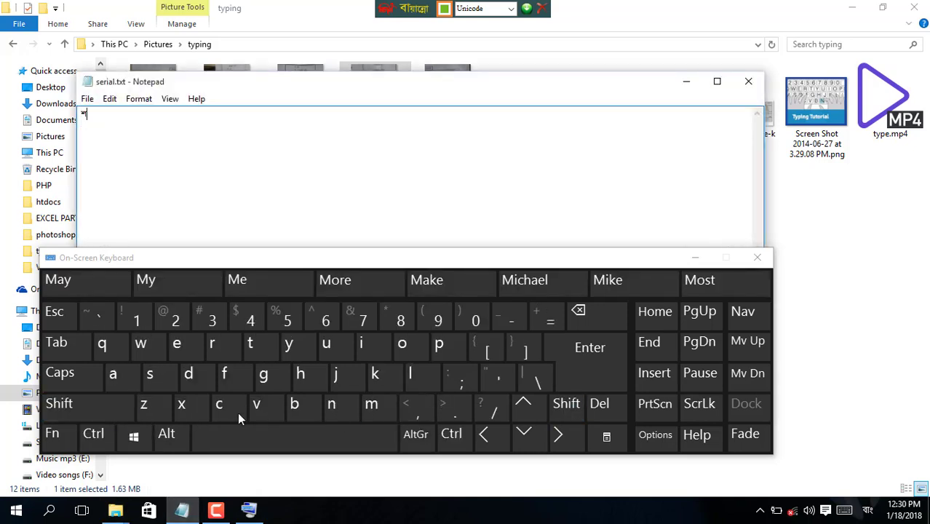
Try more keys from the chart, including a shifted S, then delete the trial characters
left_click(150, 383)
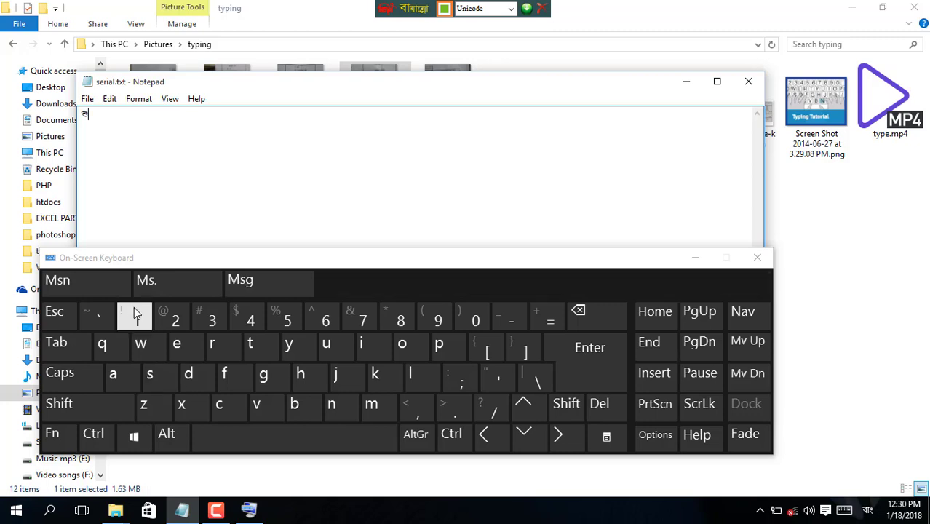
left_click(551, 324)
left_click(588, 323)
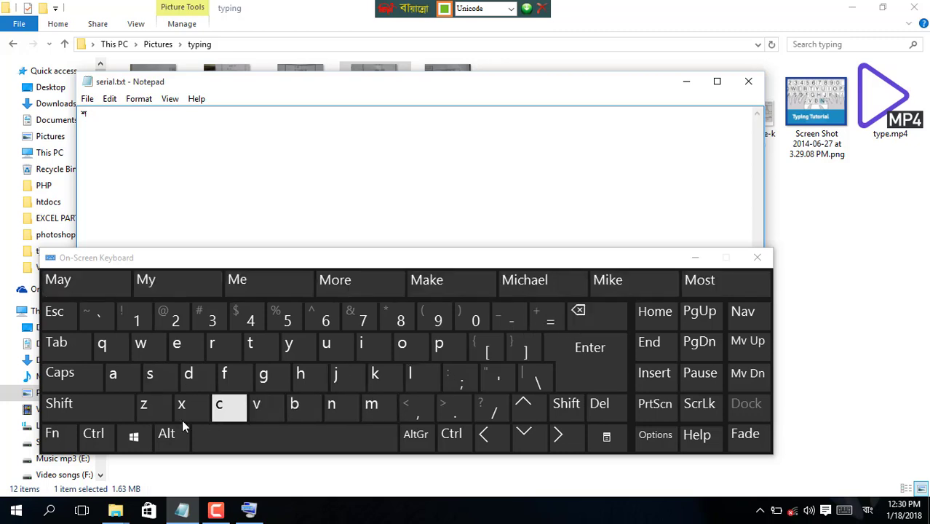
left_click(104, 407)
left_click(150, 374)
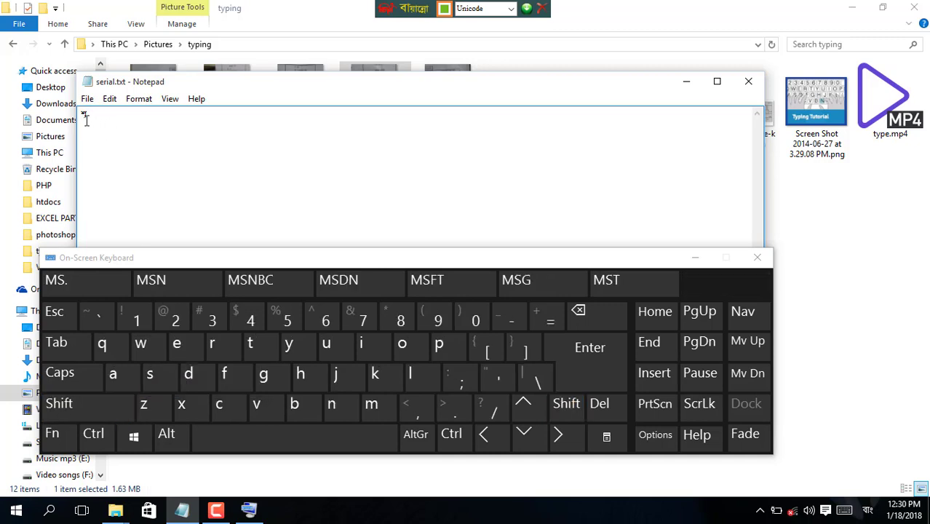
left_click(582, 313)
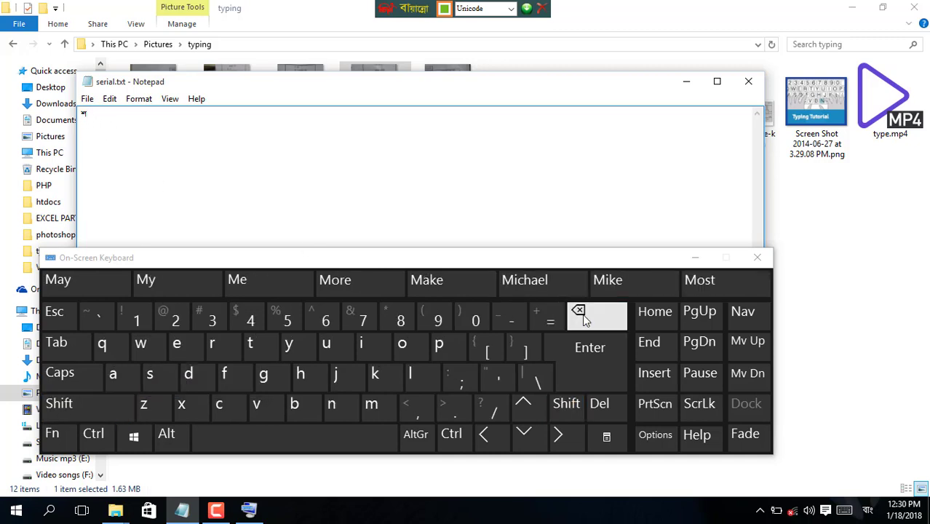
left_click(615, 318)
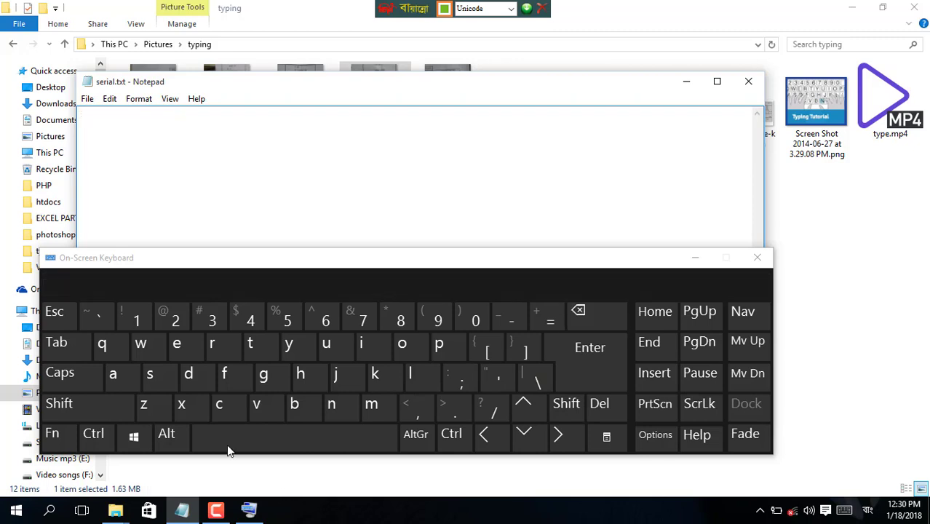
Type ক, turn it into কা, then into ক্, and erase it
left_click(342, 383)
left_click(224, 374)
left_click(579, 313)
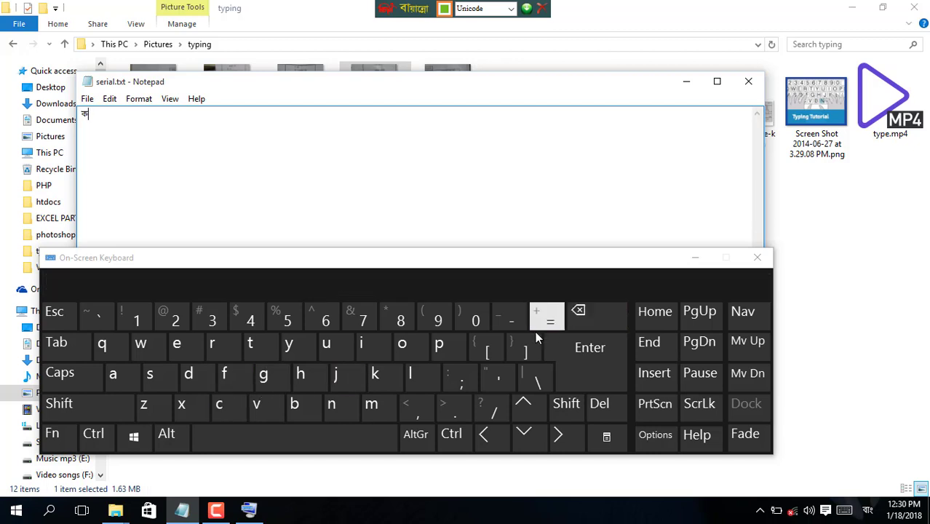
left_click(263, 374)
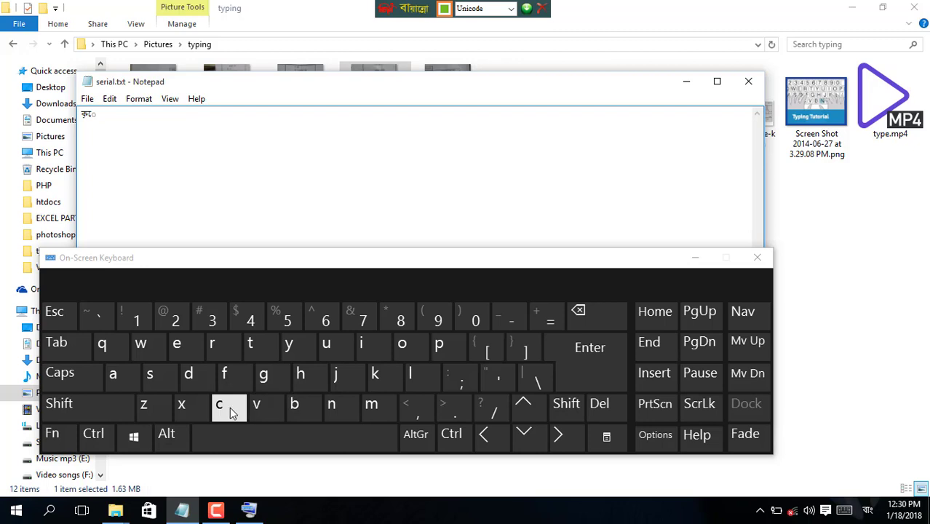
left_click(550, 317)
left_click(595, 313)
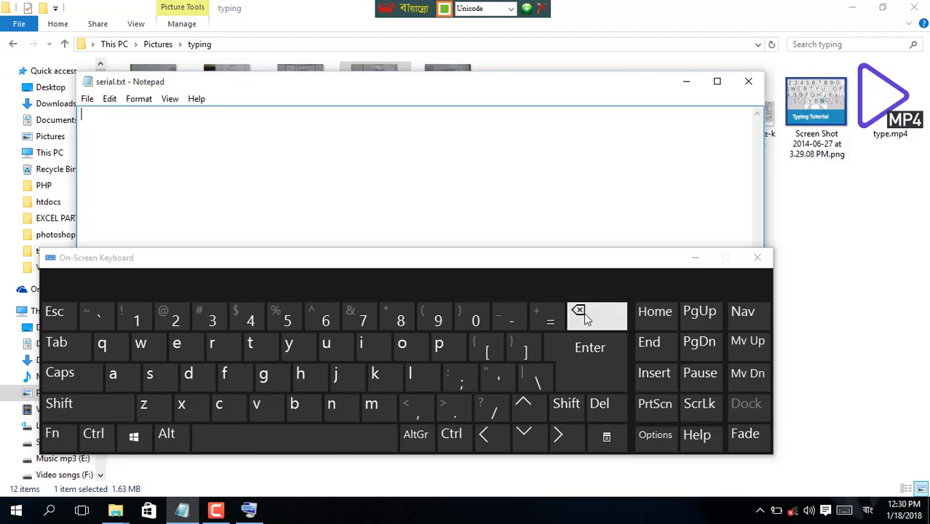
Type ক with a hasanta and another sign, then clear the page
left_click(349, 387)
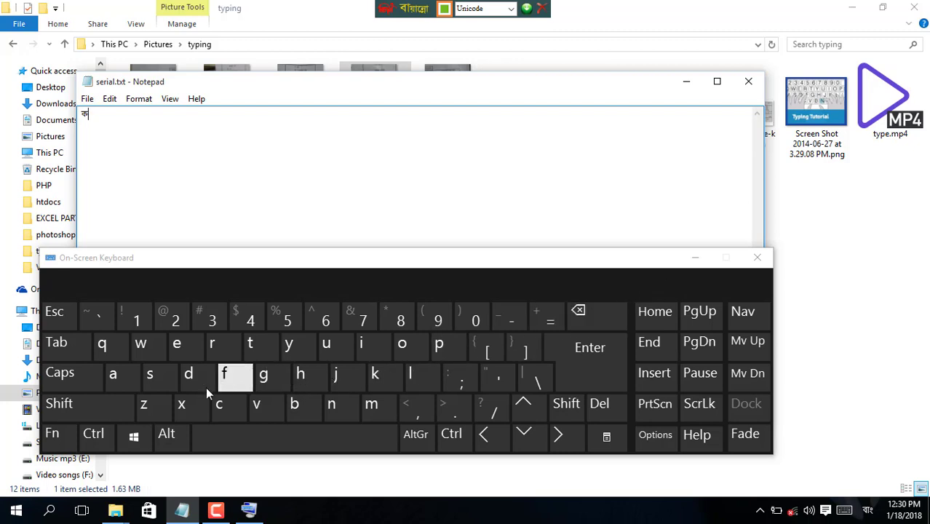
left_click(264, 373)
left_click(239, 405)
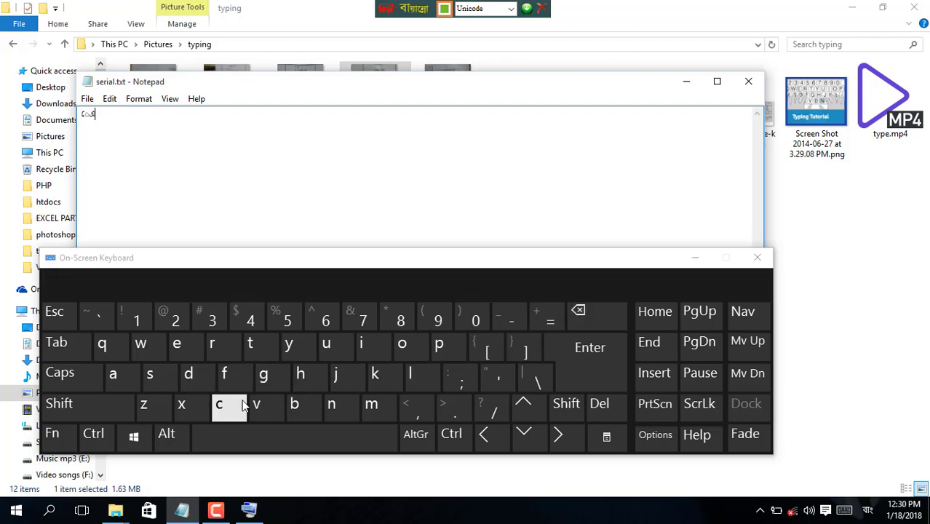
left_click(605, 314)
left_click(605, 313)
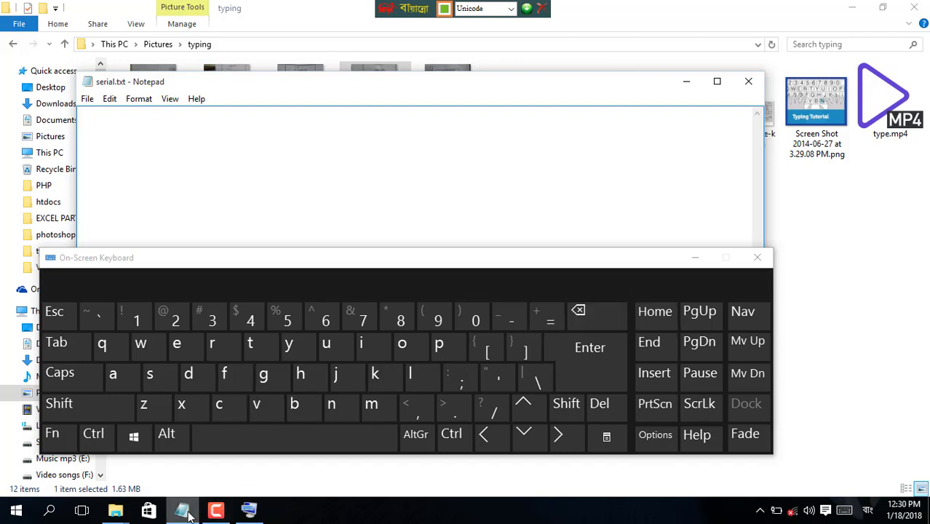
Open 4.jpg from the typing folder in Picasa, then return to serial.txt with the keyboard restored
left_click(115, 510)
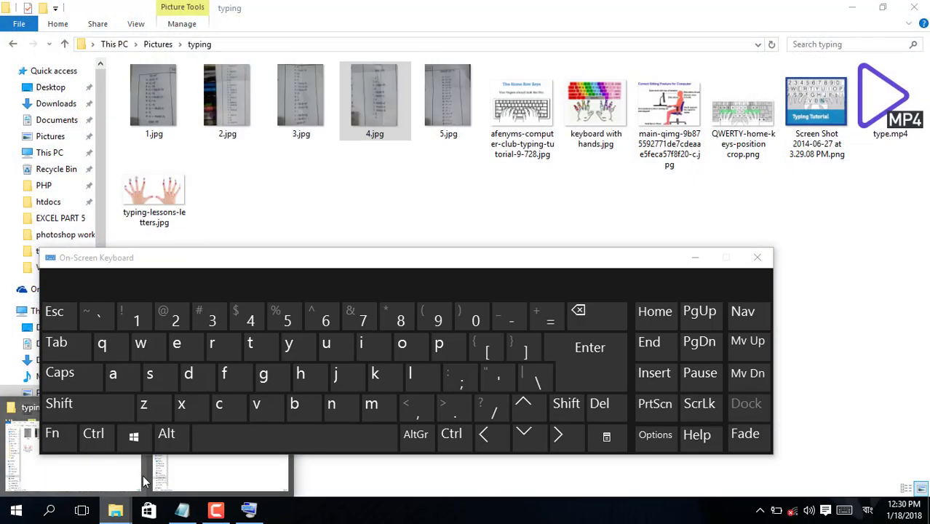
left_click(143, 475)
double_click(368, 139)
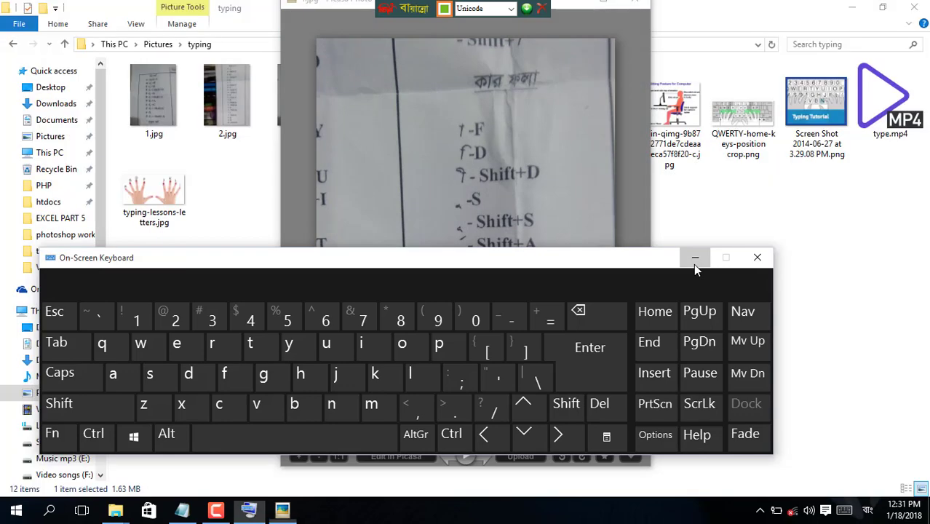
left_click(695, 258)
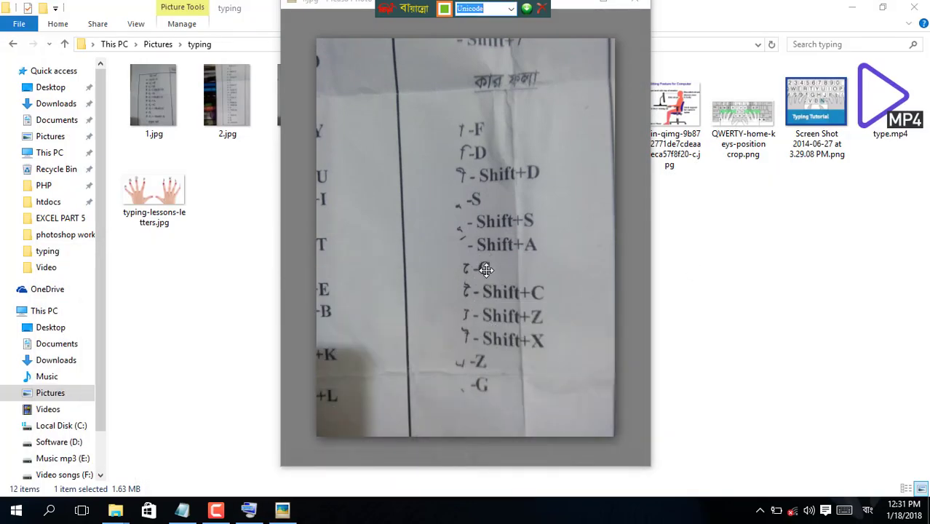
left_click(248, 510)
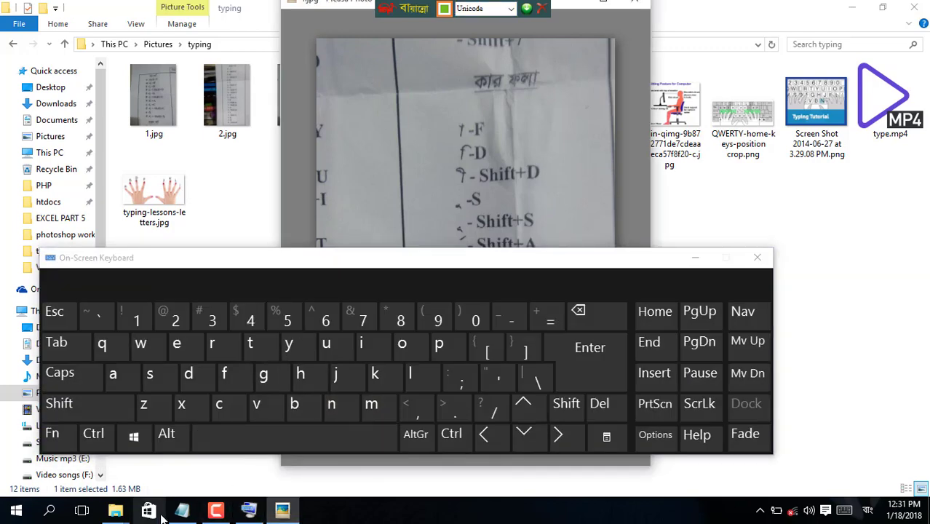
left_click(182, 510)
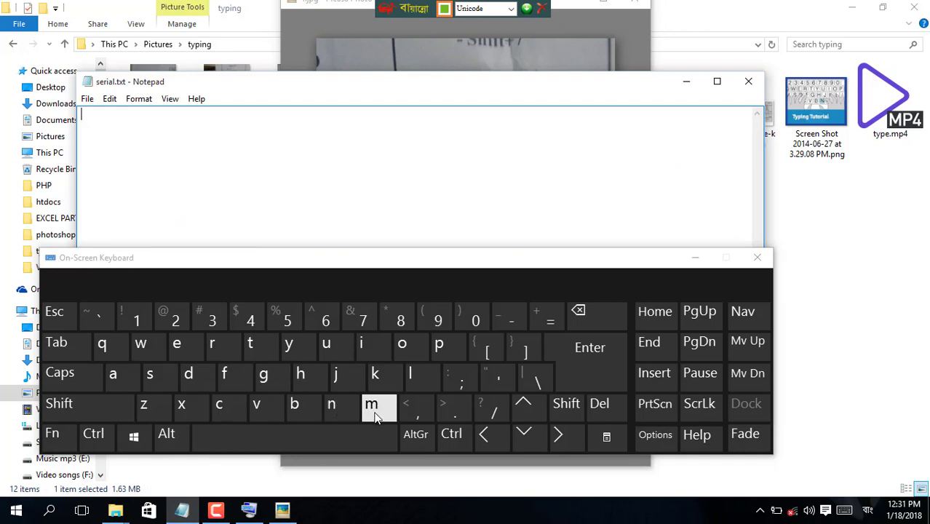
Test a shifted K and one more key in Notepad, then clear the page
left_click(96, 412)
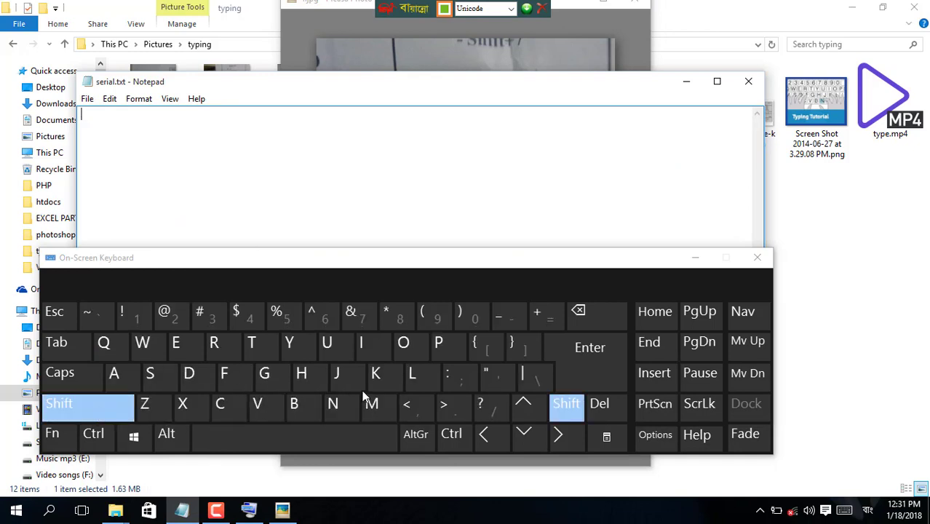
left_click(375, 374)
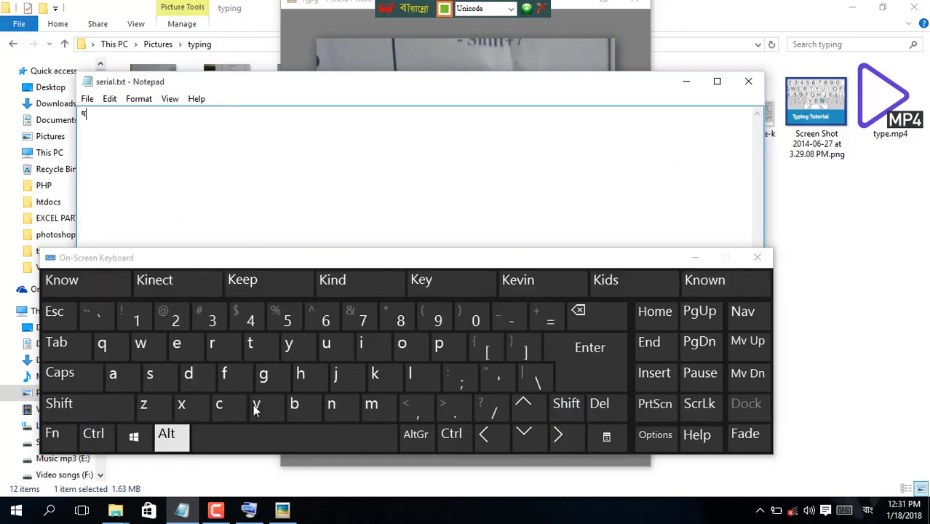
left_click(222, 406)
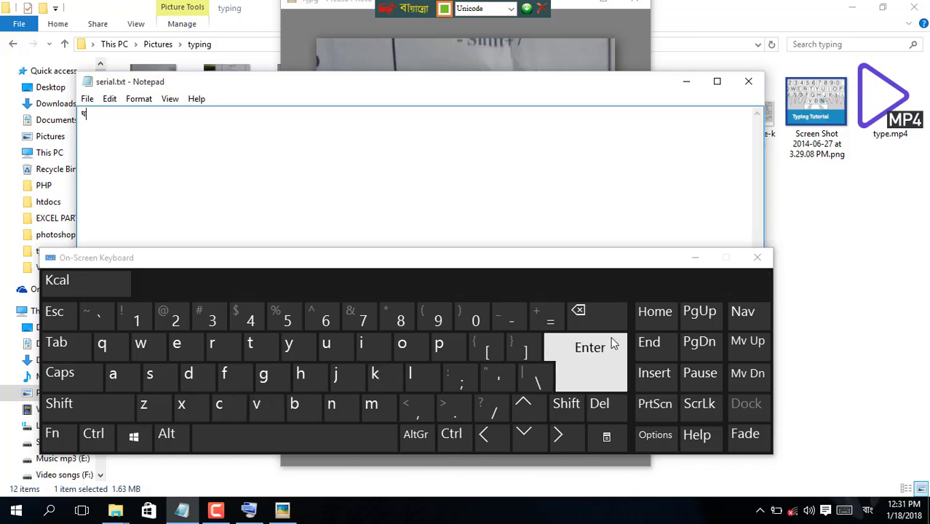
left_click(585, 311)
left_click(585, 311)
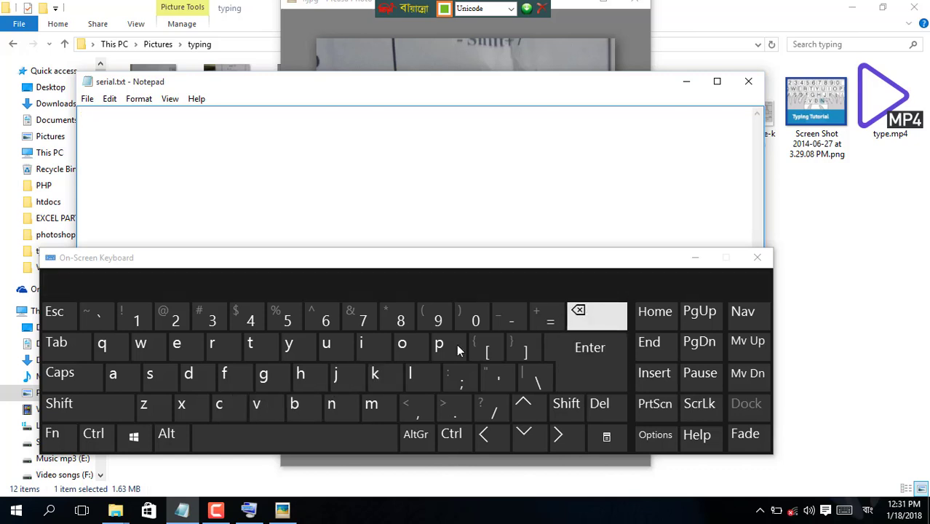
Type কে with the e-kar sign, then view the kar chart with the keyboard hidden
left_click(222, 412)
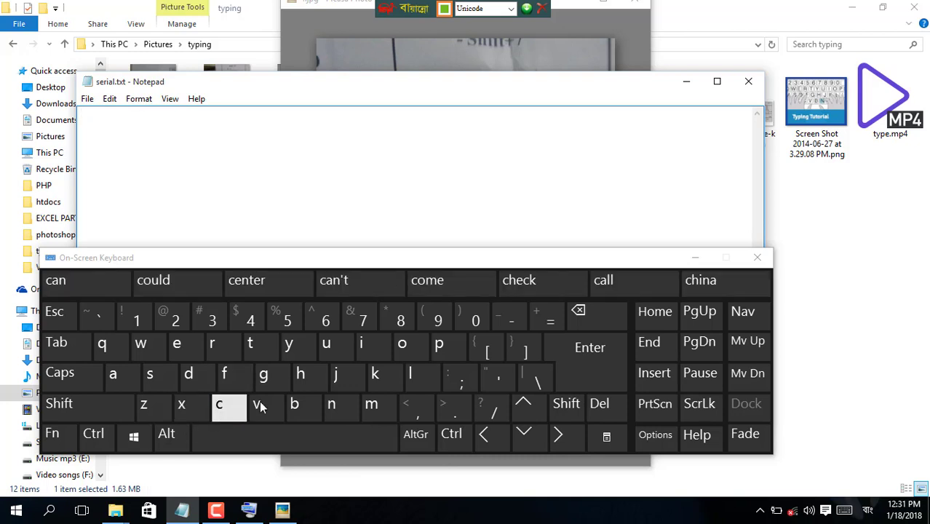
left_click(339, 375)
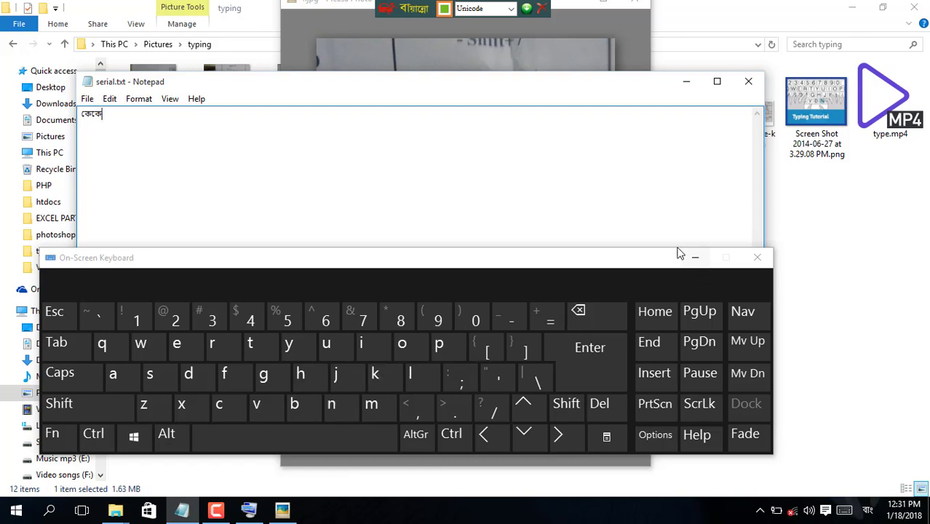
left_click(283, 510)
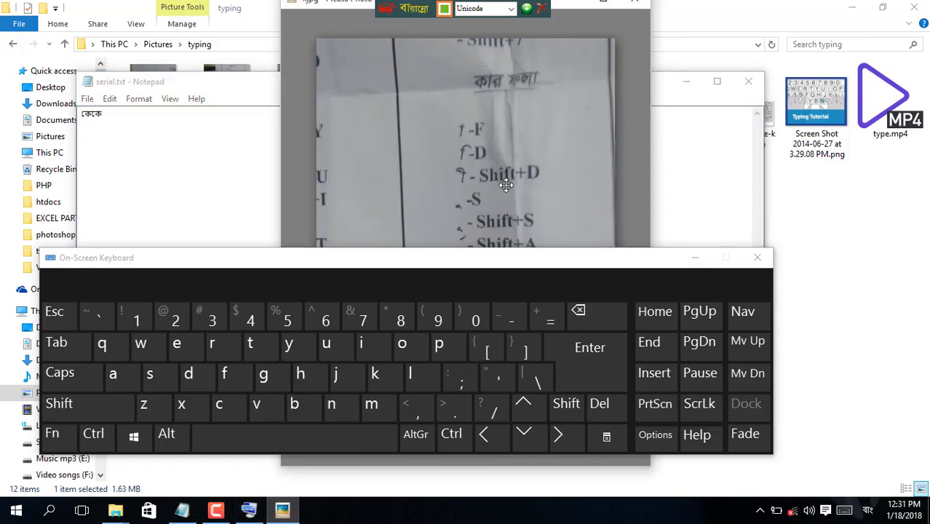
left_click(693, 259)
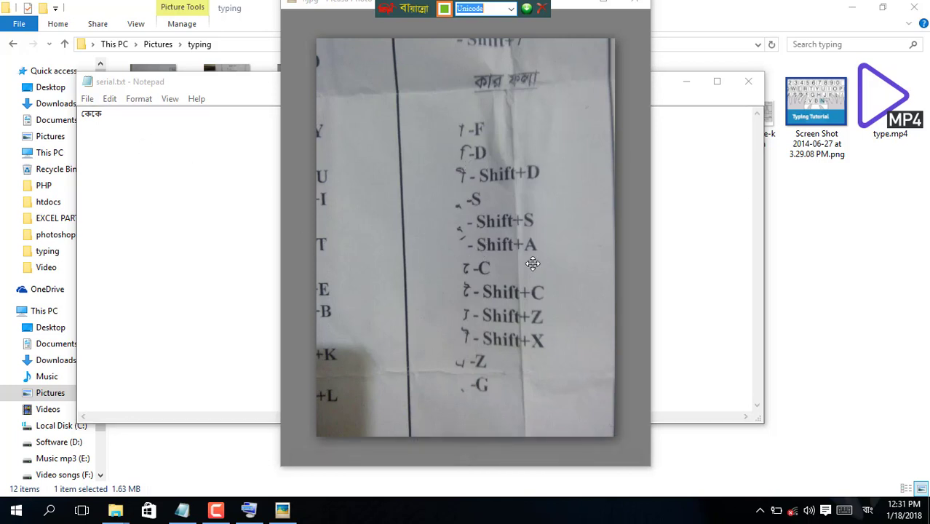
Close the kar chart, erase কেকে from serial.txt and minimize Notepad
left_click(632, 6)
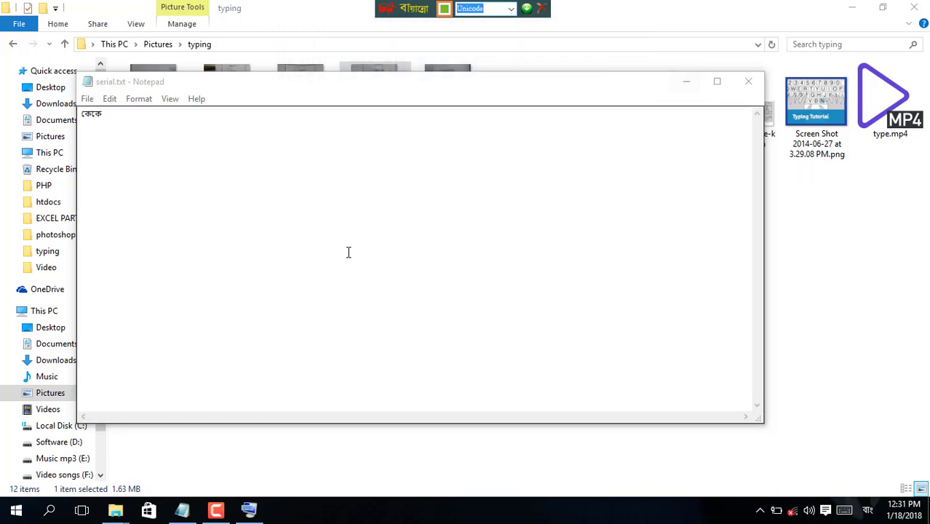
left_click_drag(165, 111, 80, 114)
key("BackSpace")
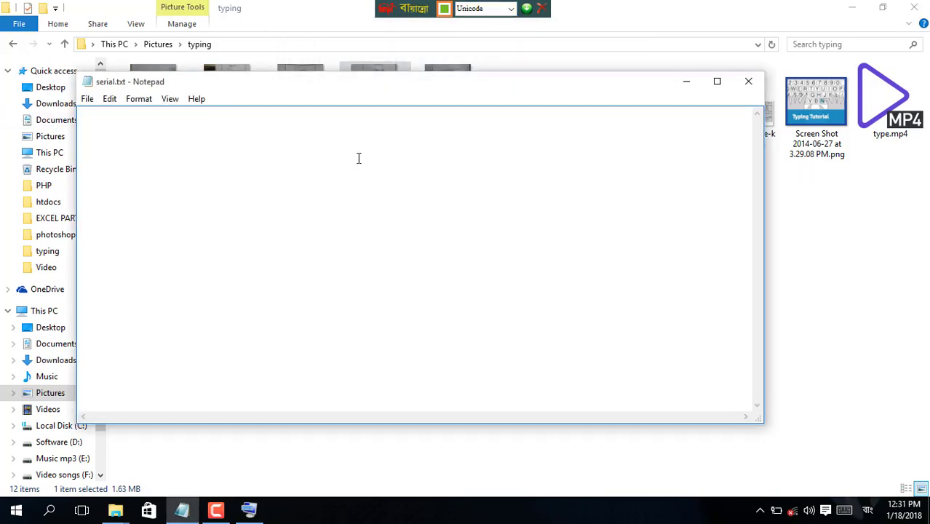
left_click(686, 82)
Open the 5.jpg conjunct chart in Picasa, then bring serial.txt back to the front
double_click(444, 124)
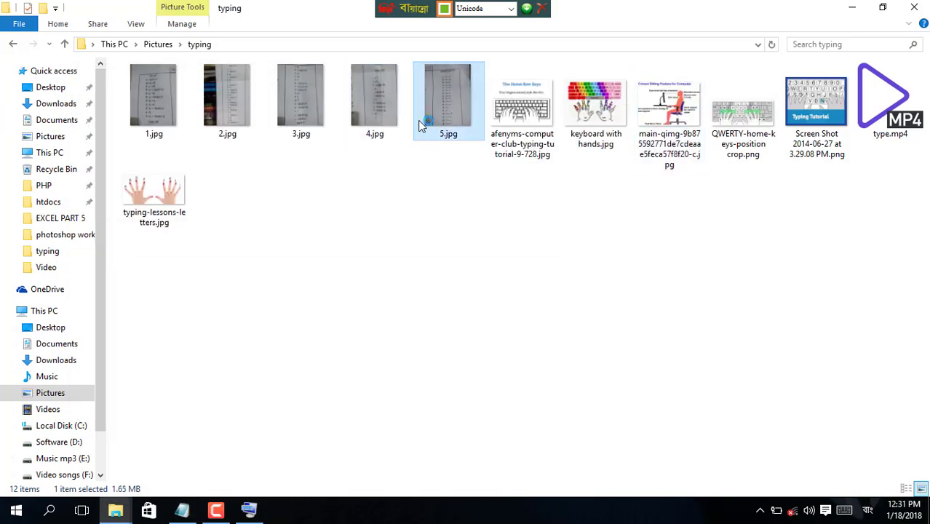
scroll(433, 187, "up", 3)
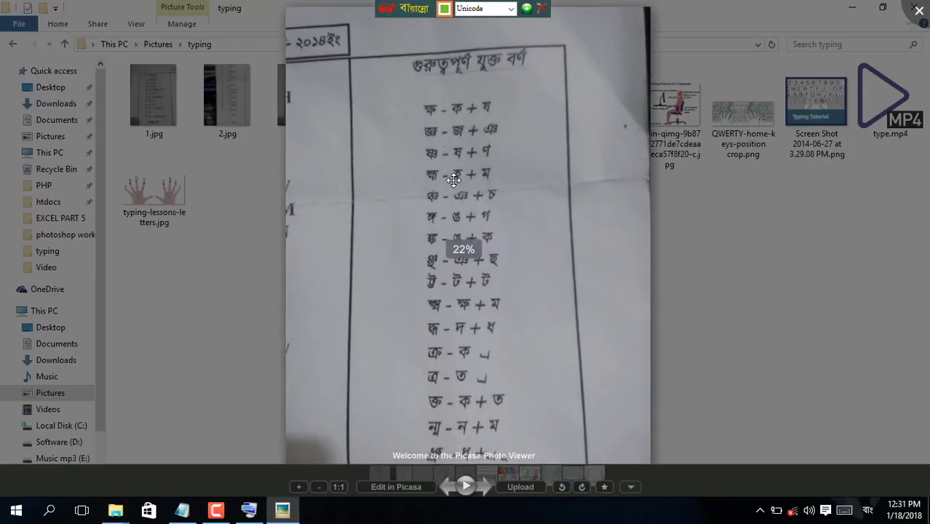
left_click(255, 512)
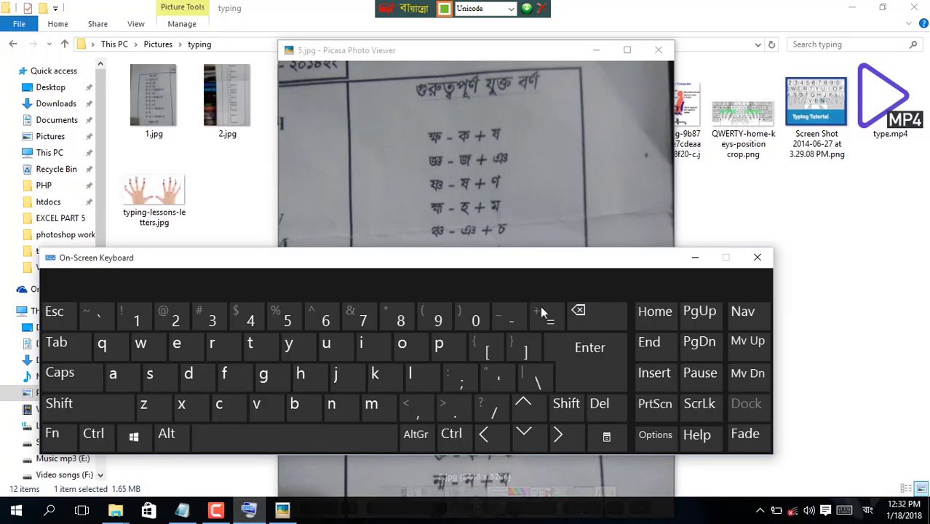
left_click(695, 257)
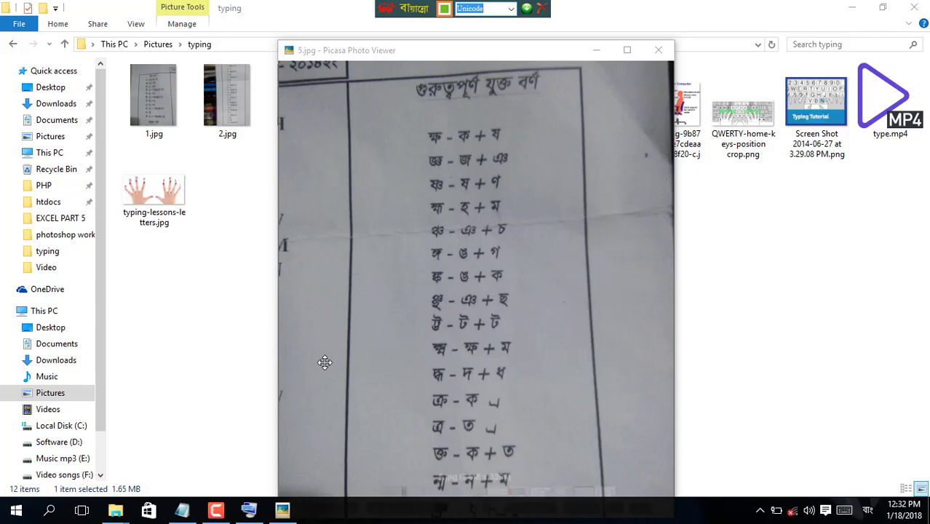
left_click(192, 510)
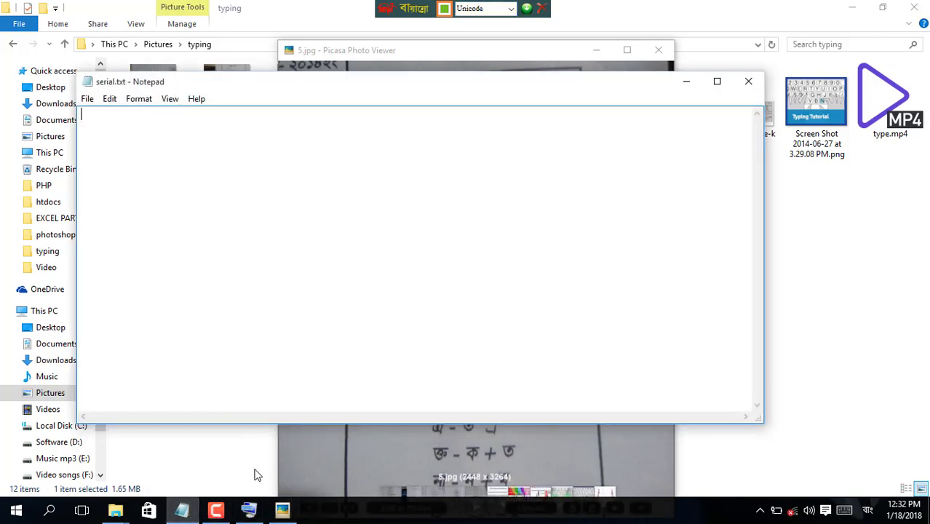
Type the conjunct ক্ষ (ক, hasanta, ষ) in Notepad and check it against the conjunct chart
left_click(251, 510)
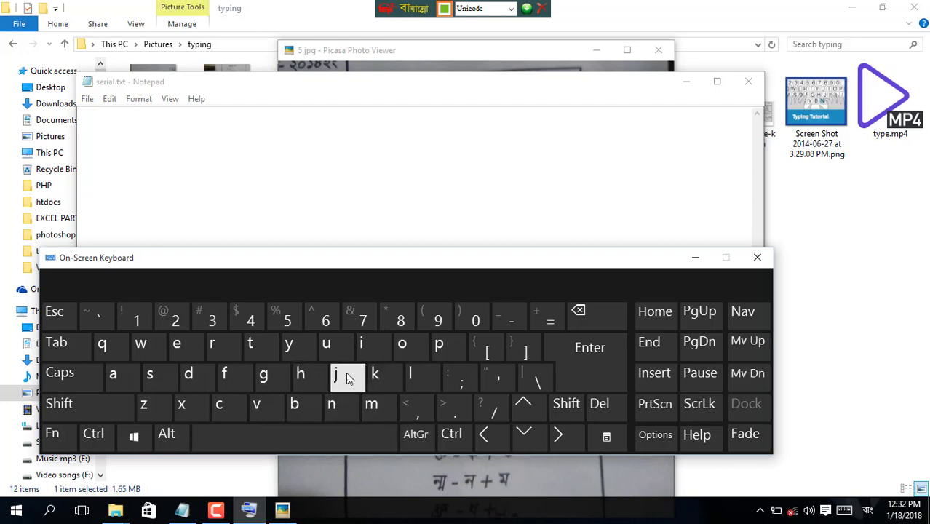
left_click(145, 168)
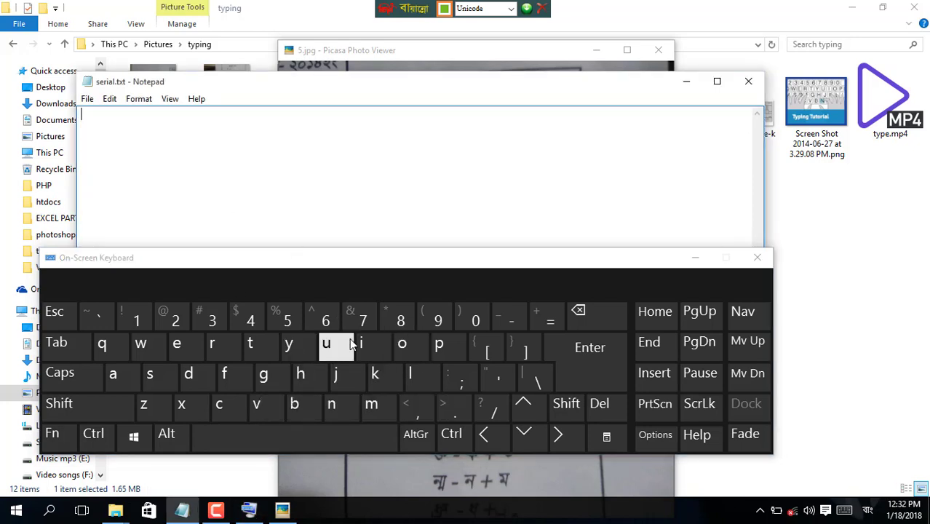
left_click(347, 381)
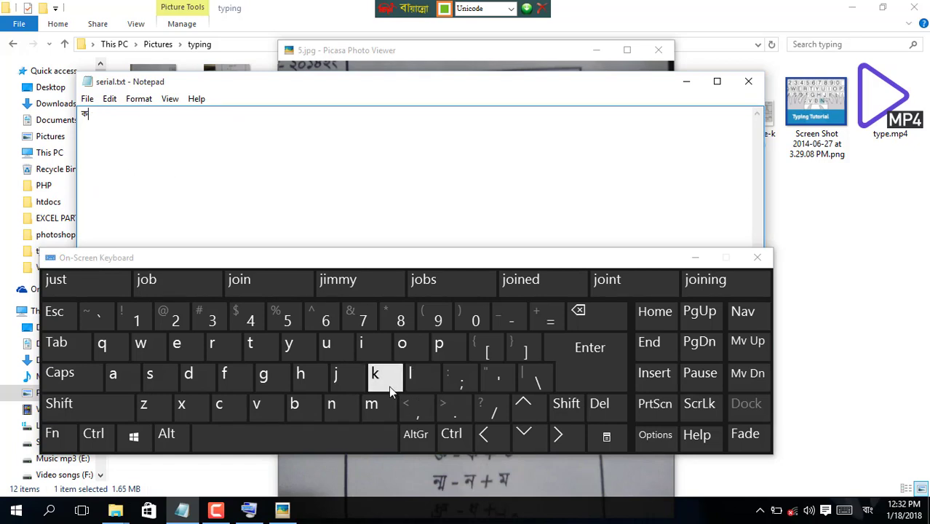
left_click(279, 381)
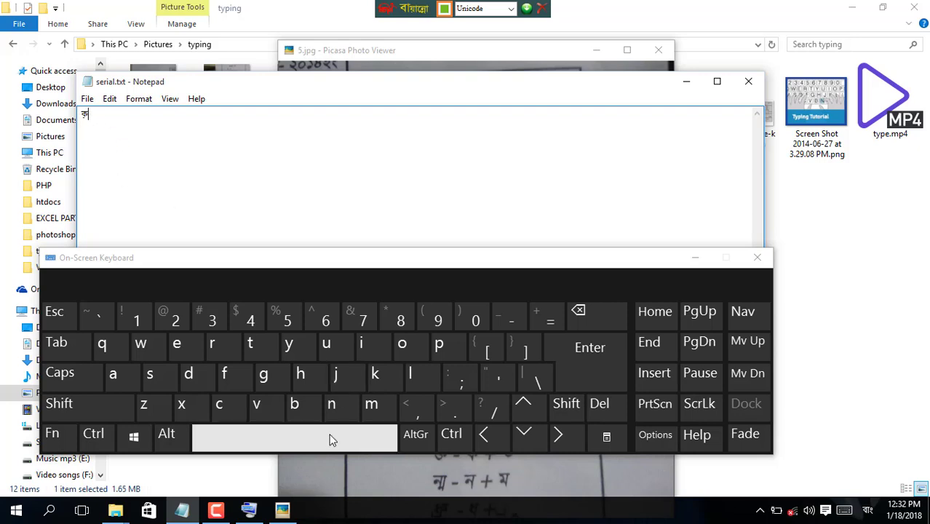
left_click(99, 412)
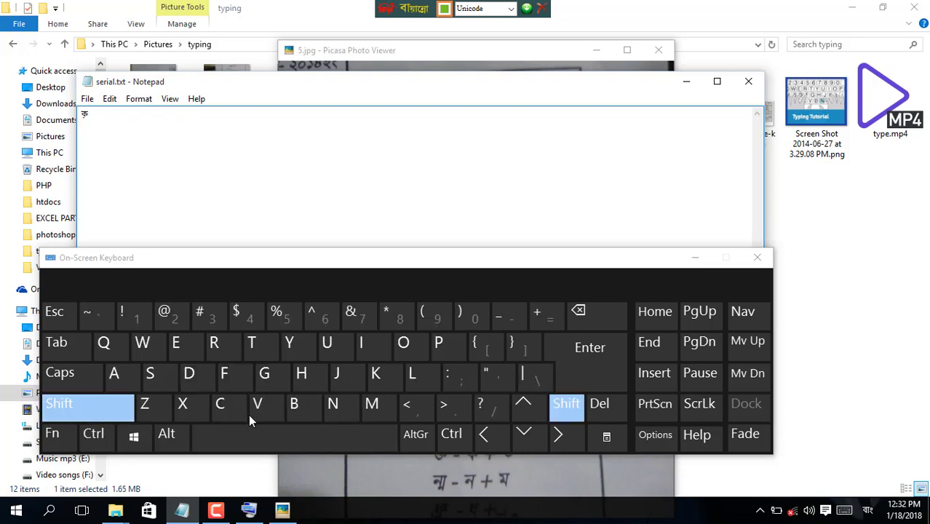
left_click(334, 410)
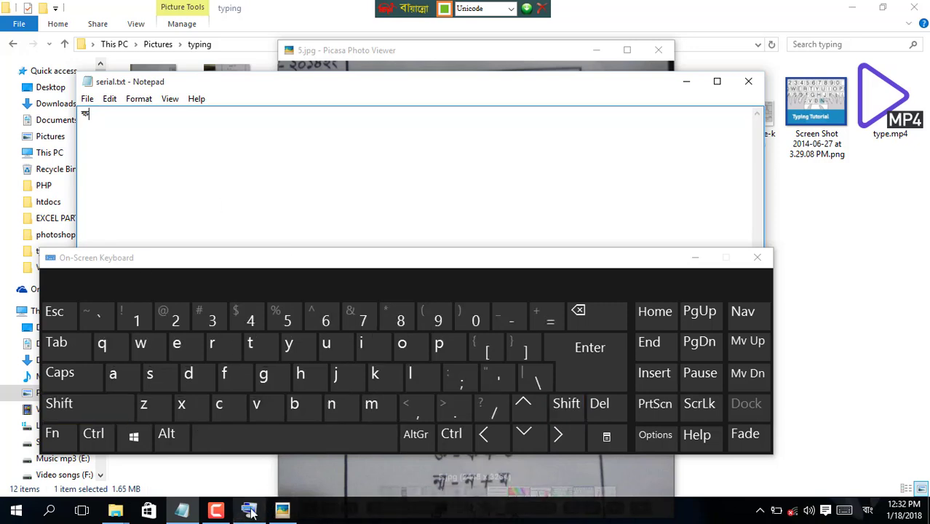
left_click(283, 511)
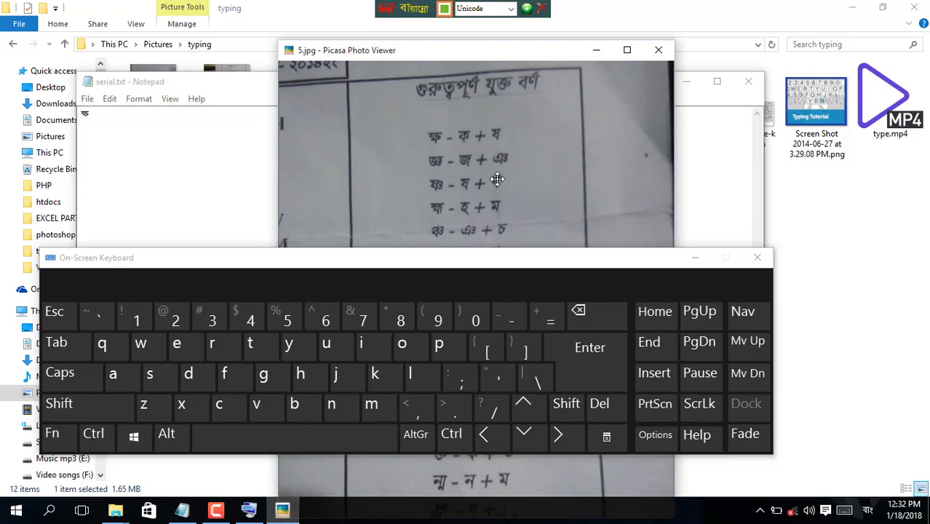
left_click(248, 511)
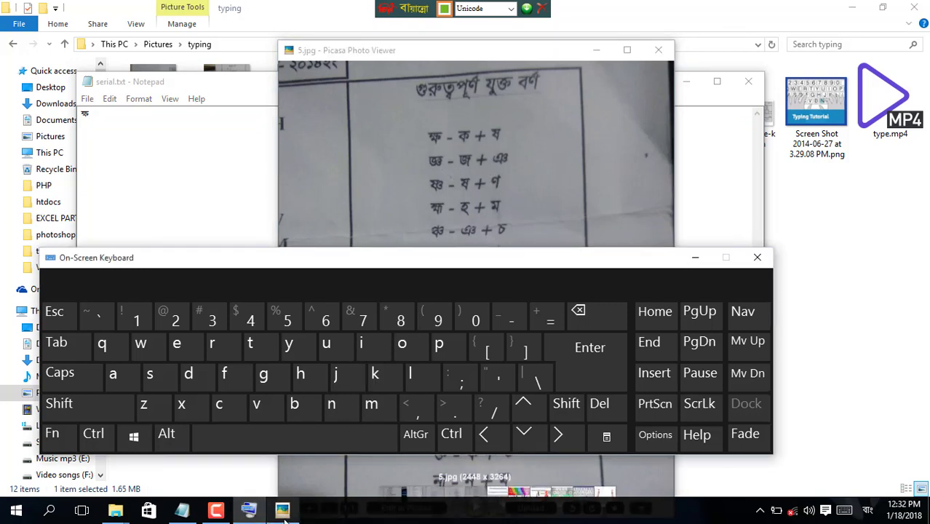
left_click(175, 224)
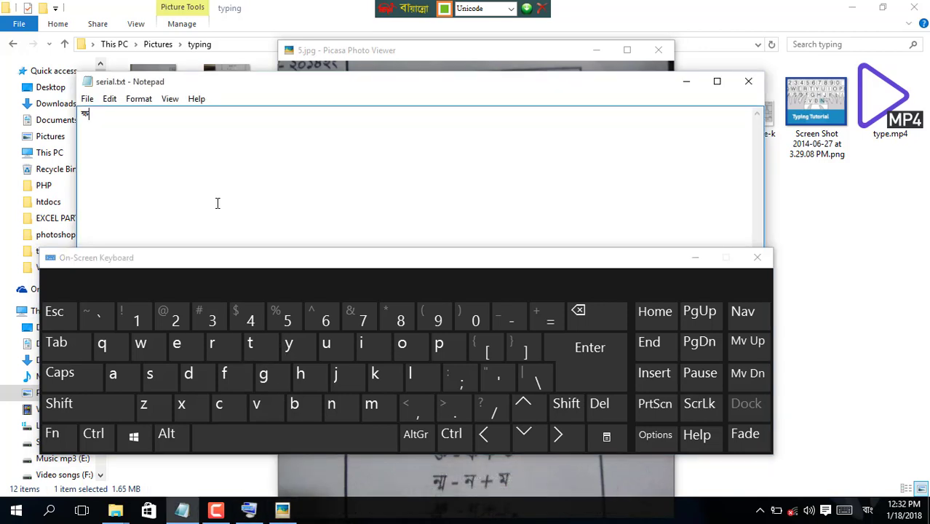
Replace ক্ষ with a জ-based conjunct, then bring the conjunct chart forward
key("ctrl+a")
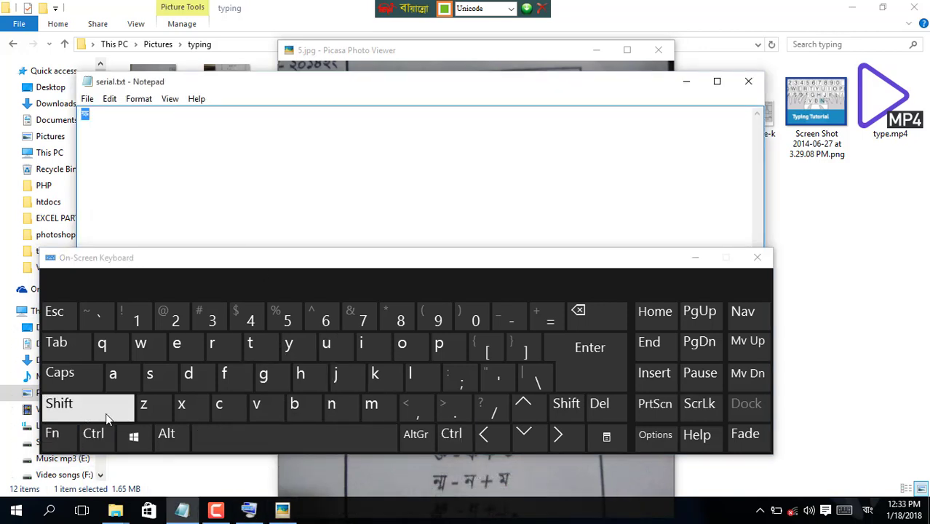
left_click(329, 351)
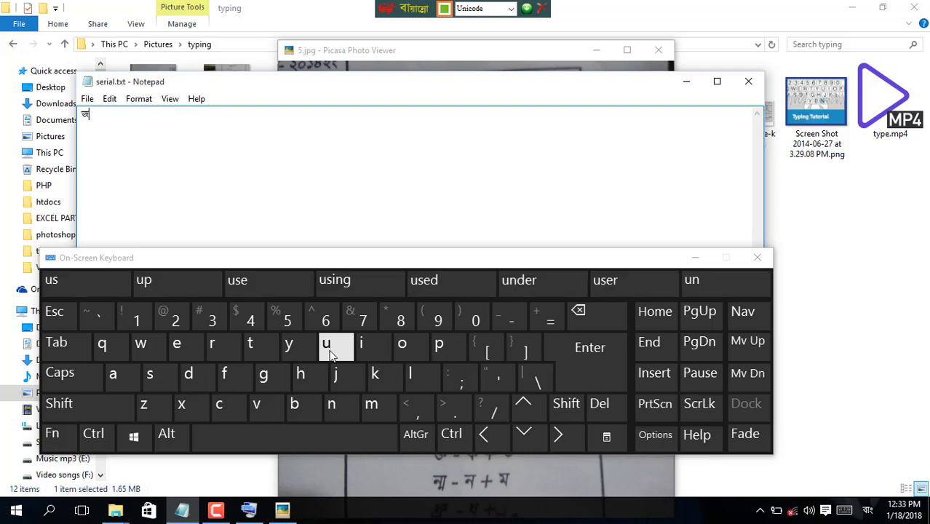
left_click(265, 375)
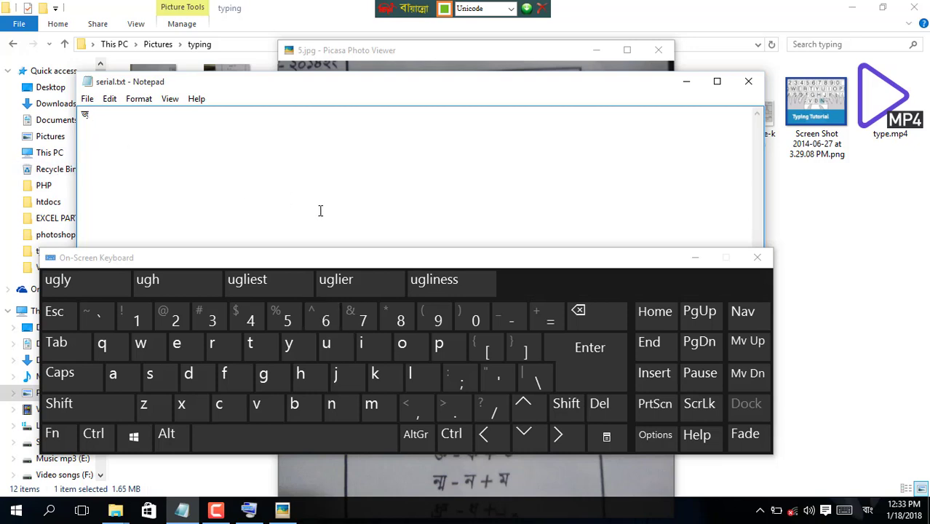
left_click(73, 405)
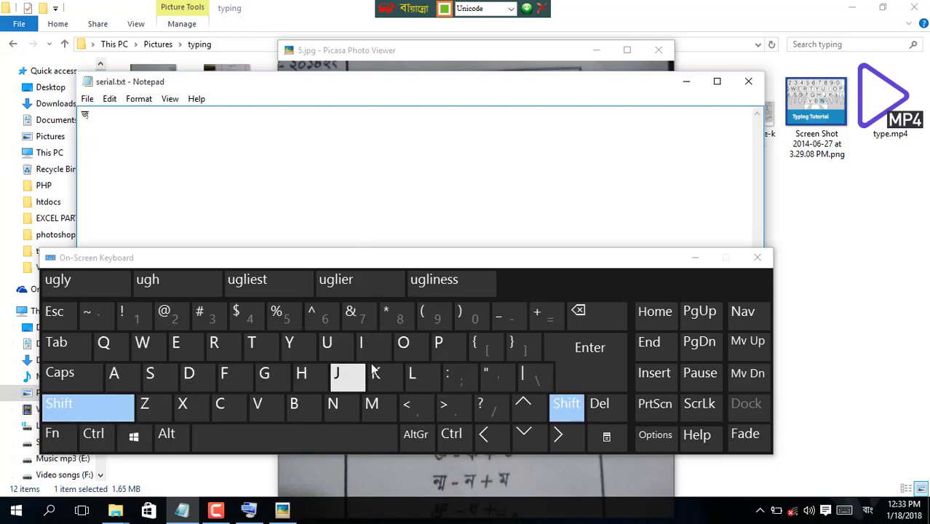
left_click(375, 372)
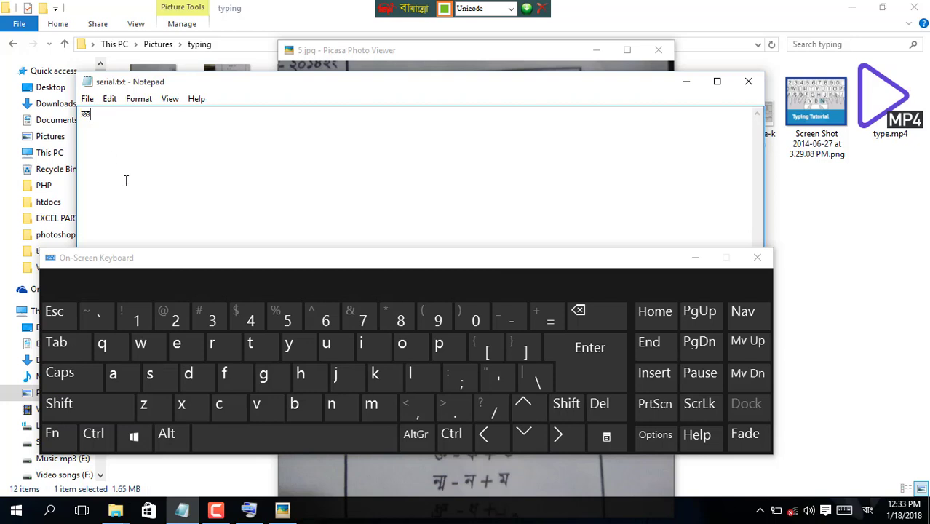
left_click(249, 510)
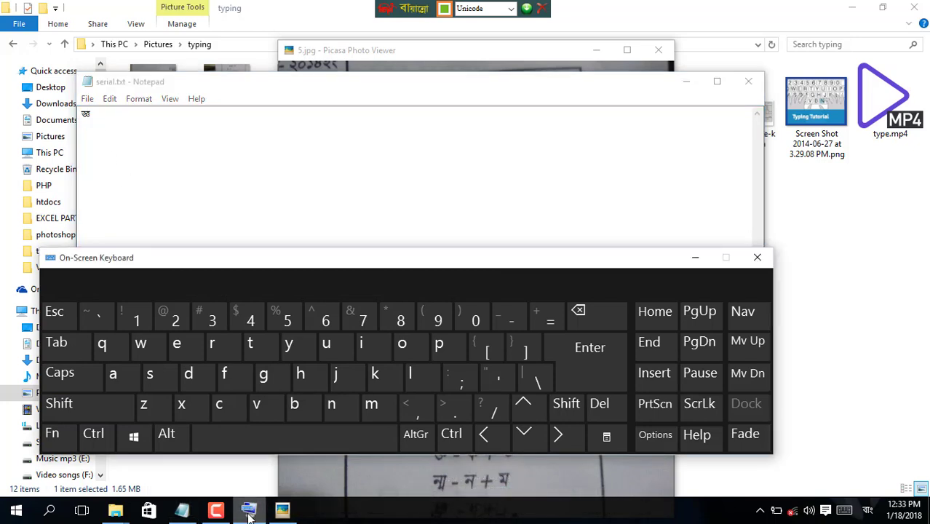
left_click(282, 511)
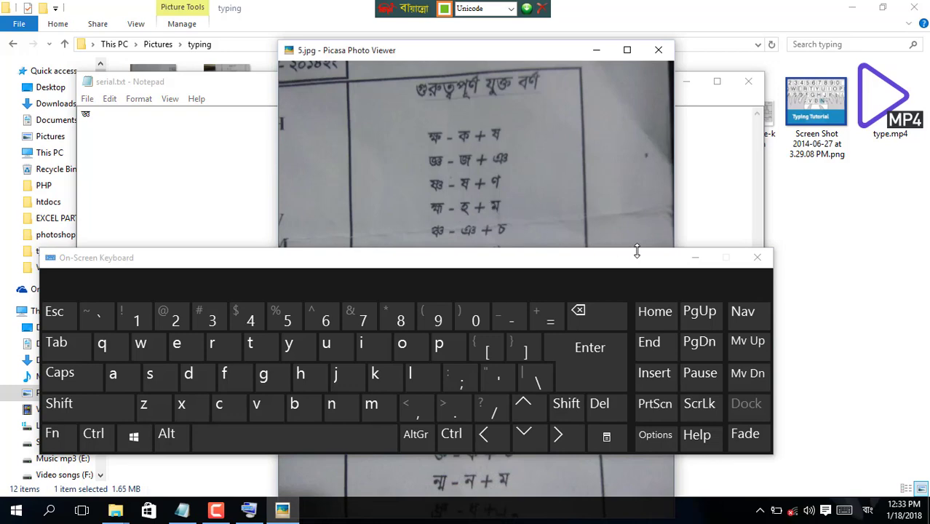
Hide the keyboard, zoom the 5.jpg conjunct chart out and back in, then open Start
left_click(693, 257)
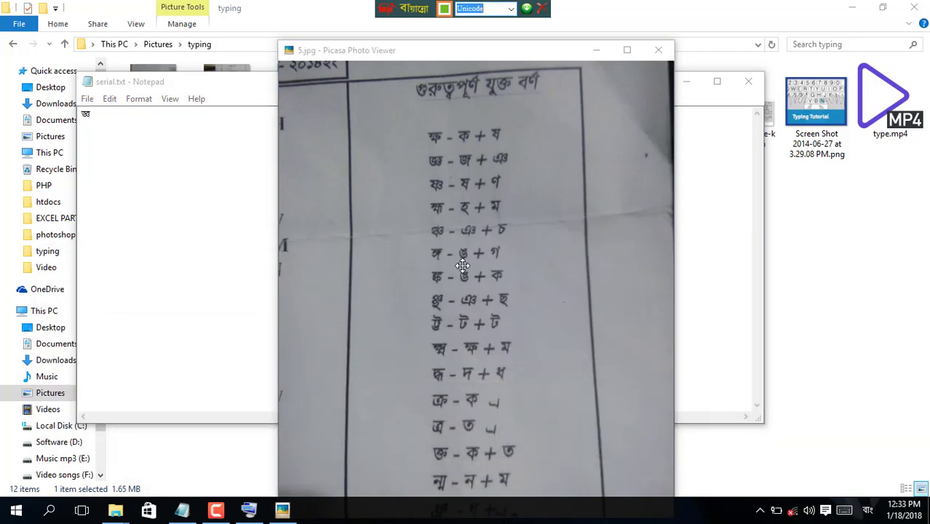
scroll(498, 298, "down", 5)
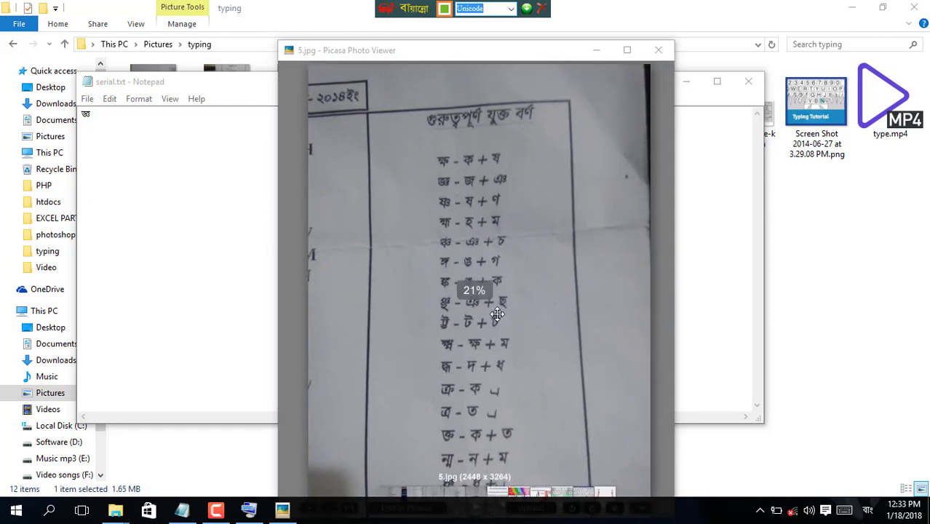
scroll(501, 368, "up", 2)
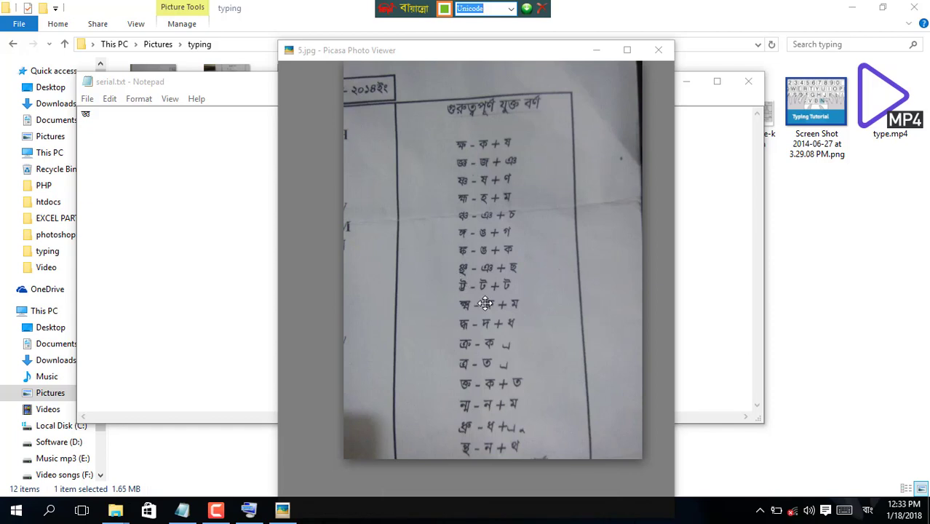
left_click(16, 511)
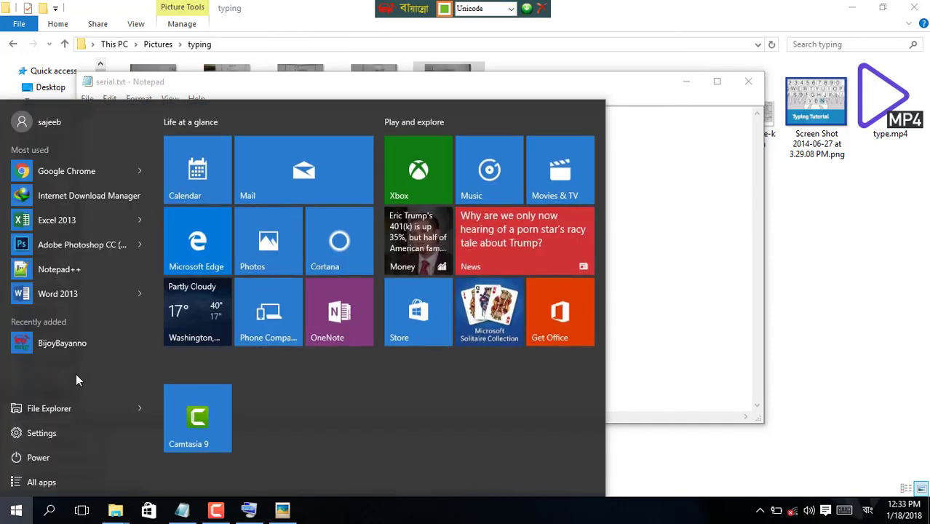
Dismiss the Start menu and minimize Notepad and File Explorer
left_click(611, 220)
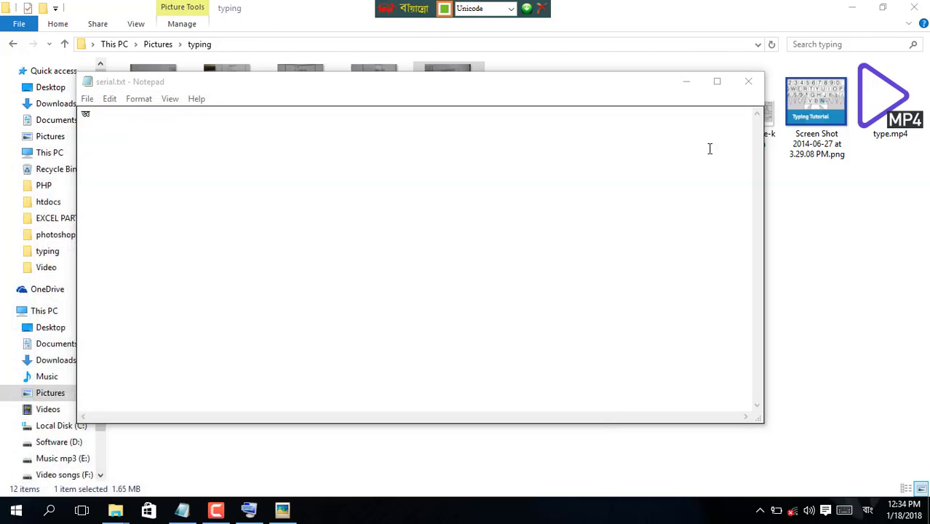
left_click(687, 82)
left_click(848, 6)
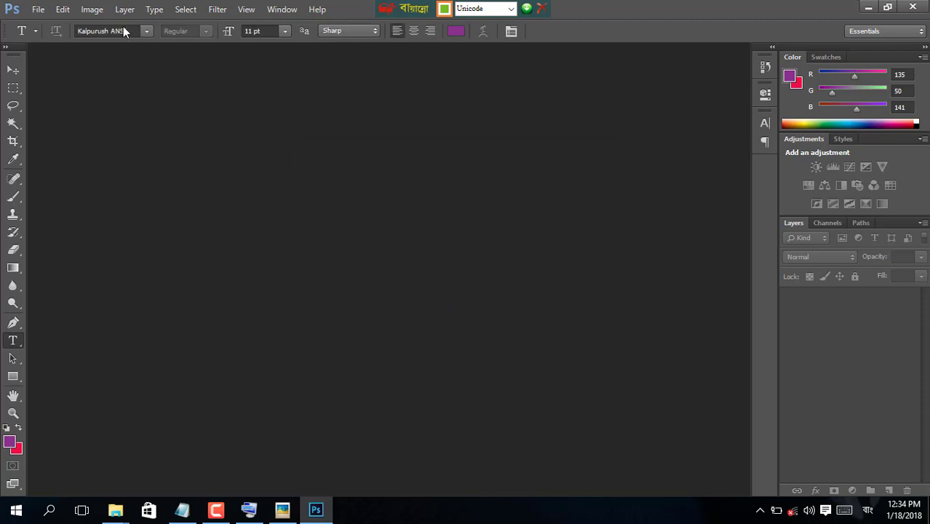
Create a new 504×300 px, 300 ppi CMYK document named Untitled-1
left_click(36, 10)
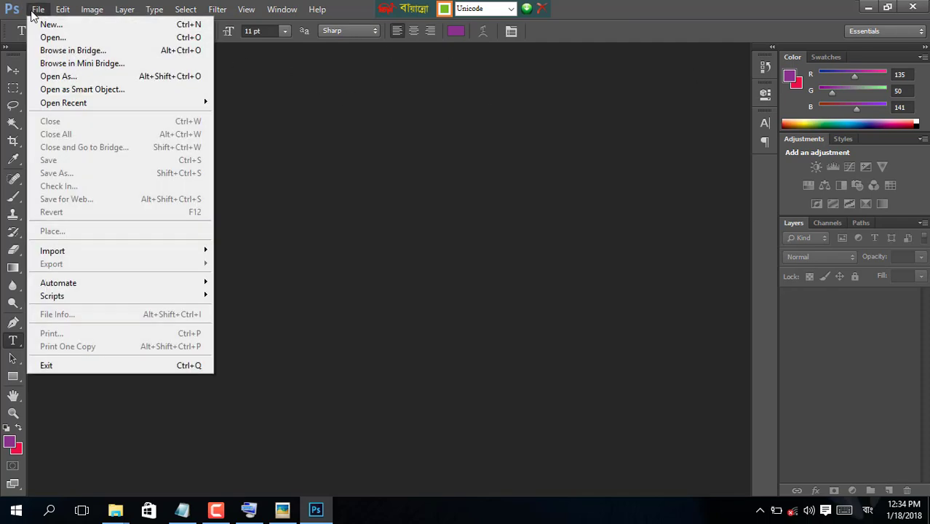
left_click(33, 11)
key("alt+f")
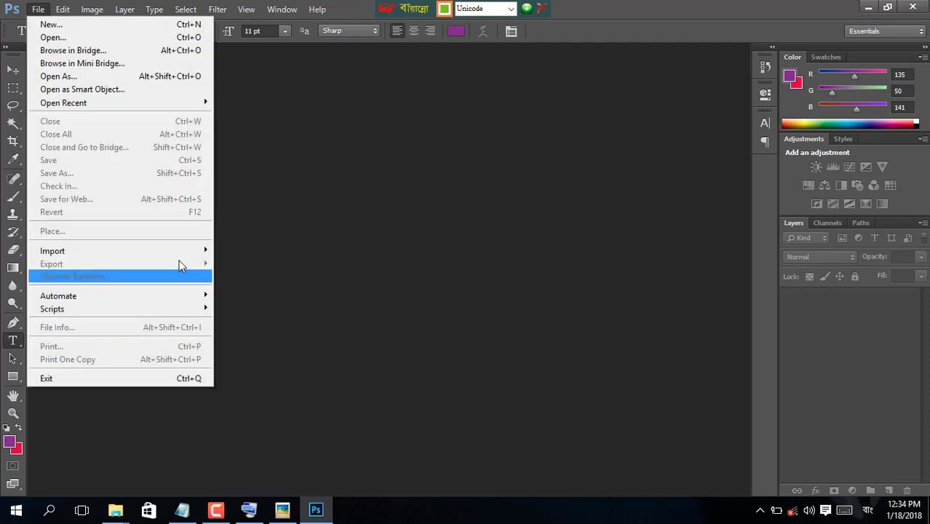
left_click(59, 22)
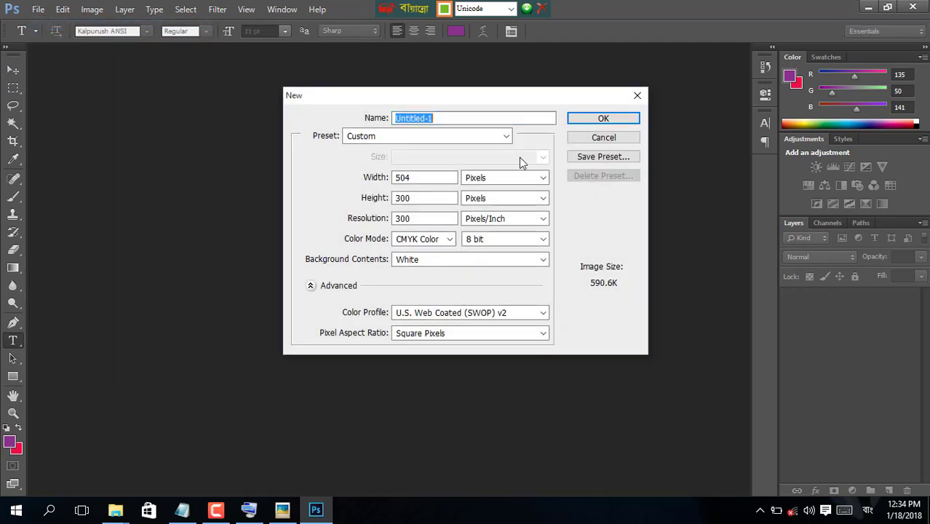
left_click(601, 122)
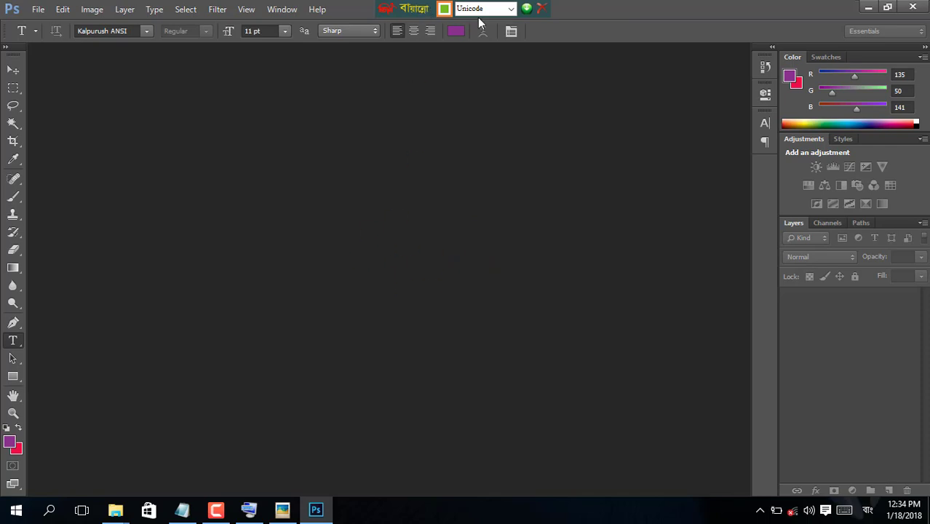
Cancel a trial text entry and bring up the Bijoy keyboard layout list
left_click(341, 258)
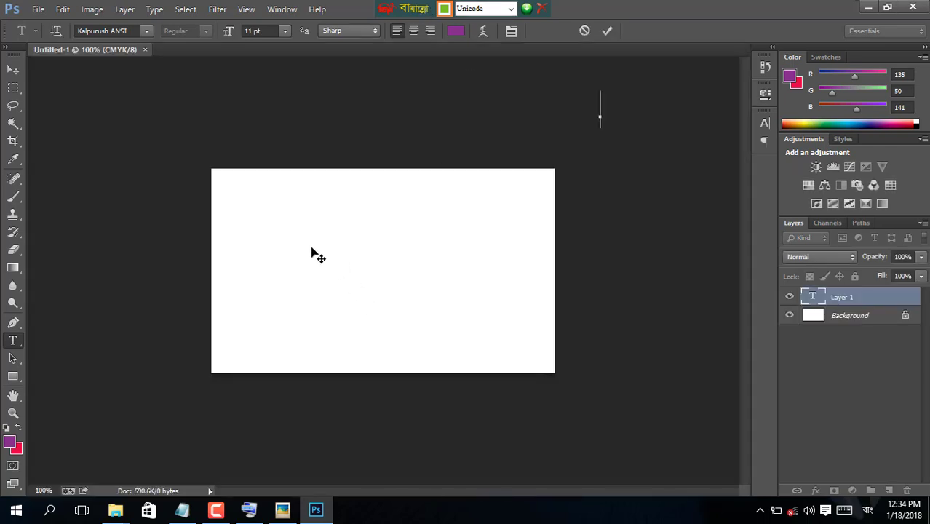
left_click(585, 31)
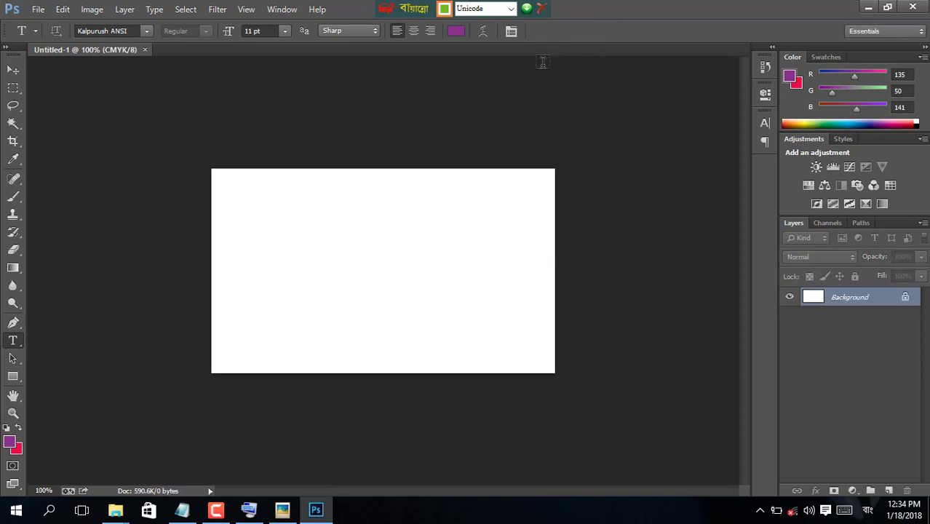
left_click(511, 8)
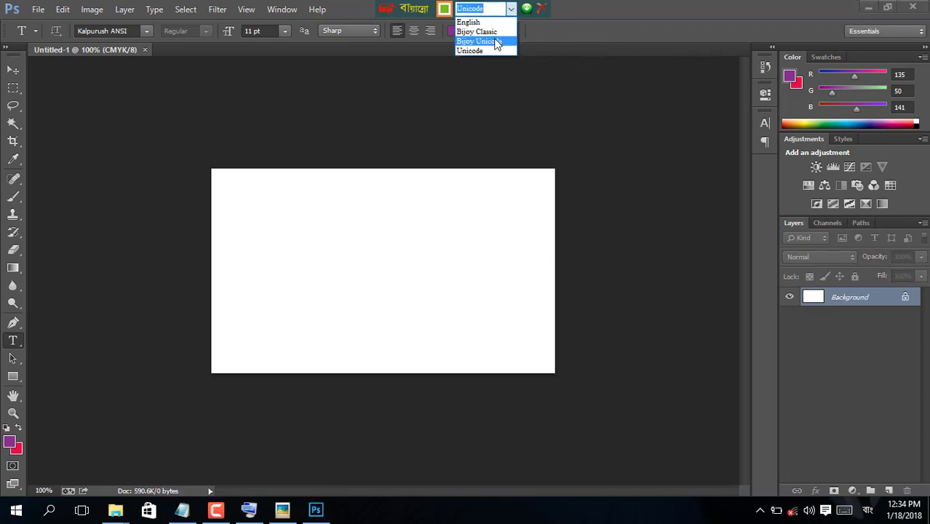
Switch to Bijoy Classic, place the on-screen keyboard lower, and discard a first text attempt
left_click(492, 32)
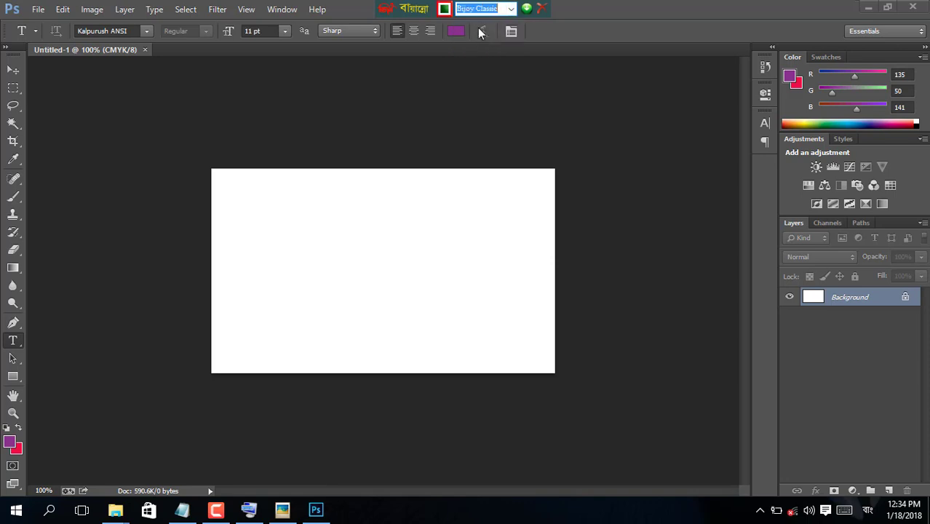
left_click(266, 243)
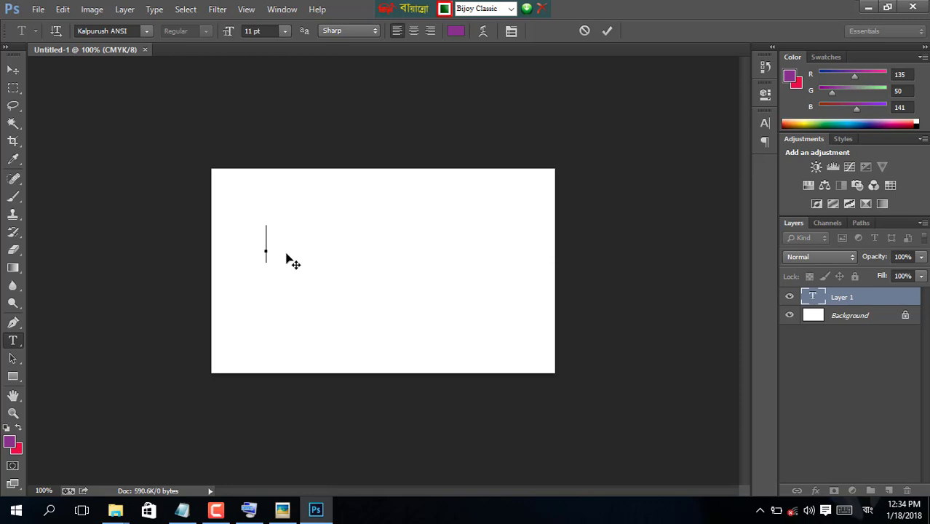
left_click(249, 509)
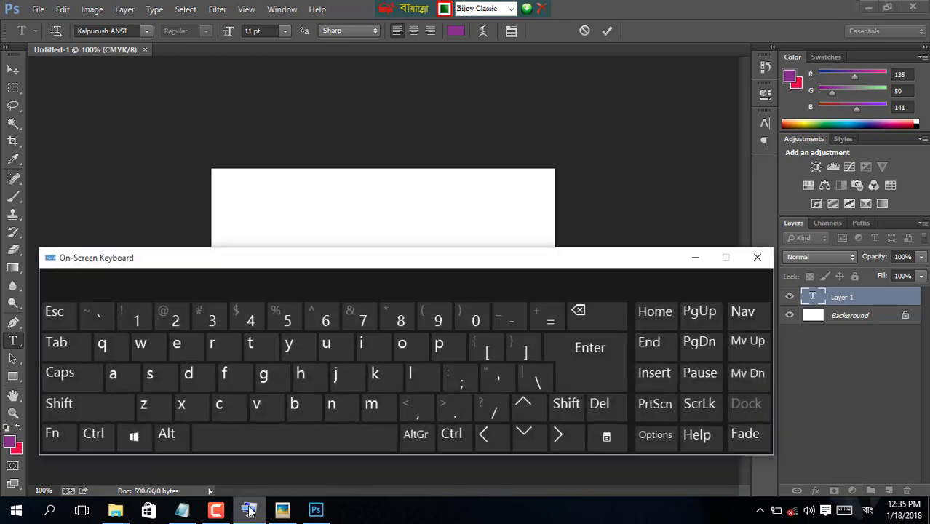
left_click_drag(308, 260, 323, 302)
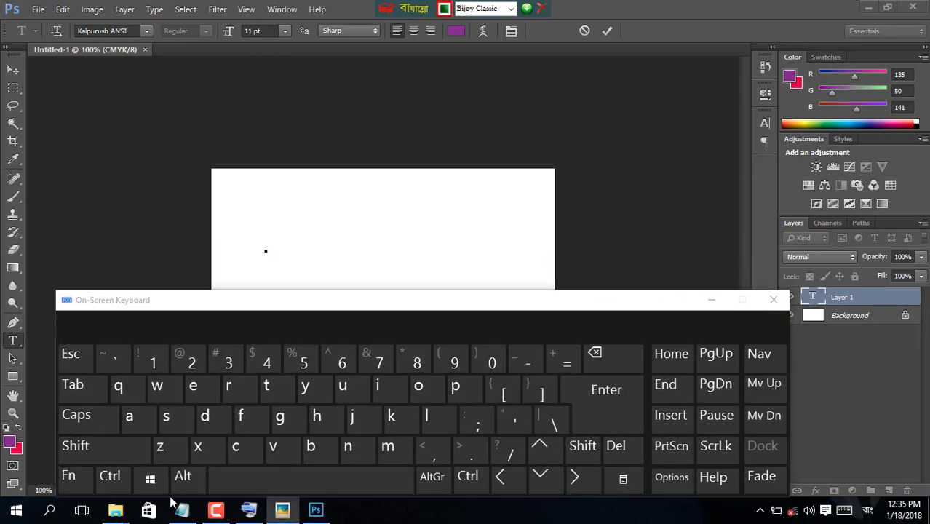
left_click(75, 445)
left_click(388, 446)
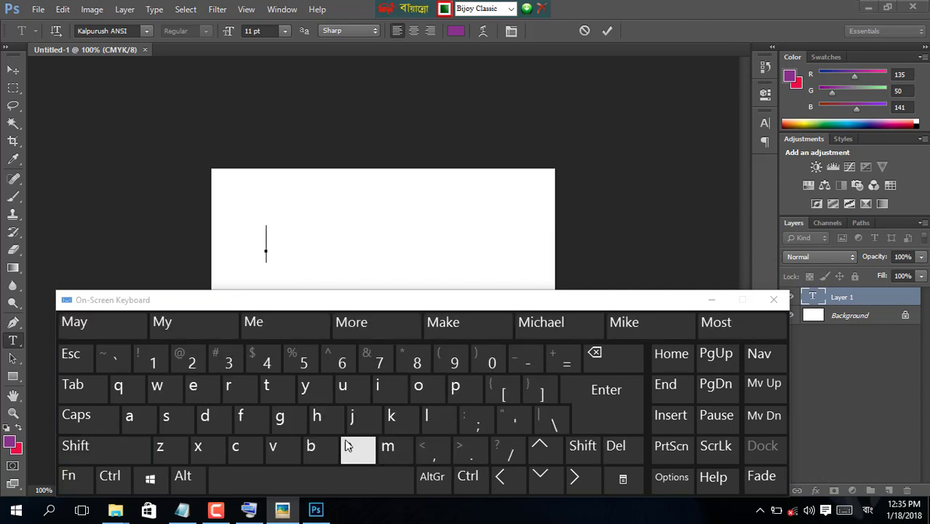
left_click(583, 31)
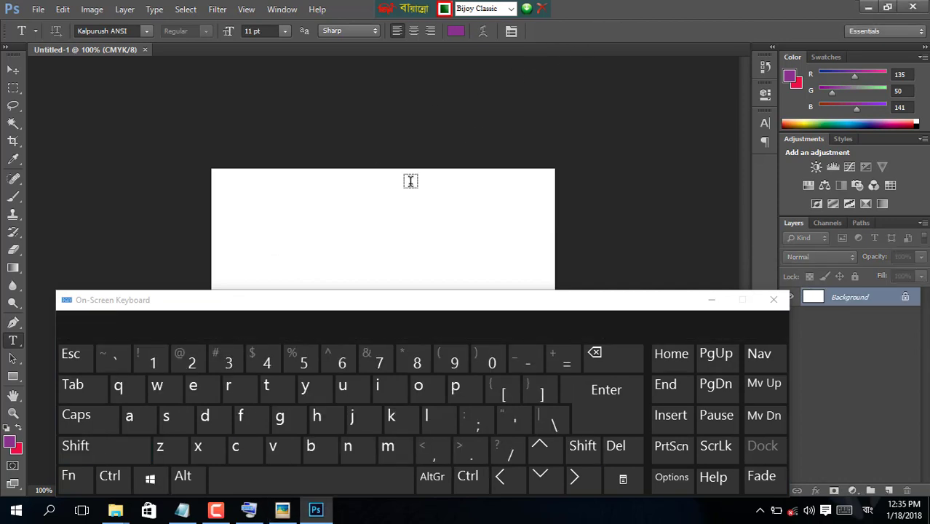
Start a fresh text entry and type the name's opening letters, deleting two mistaken letters
left_click(288, 248)
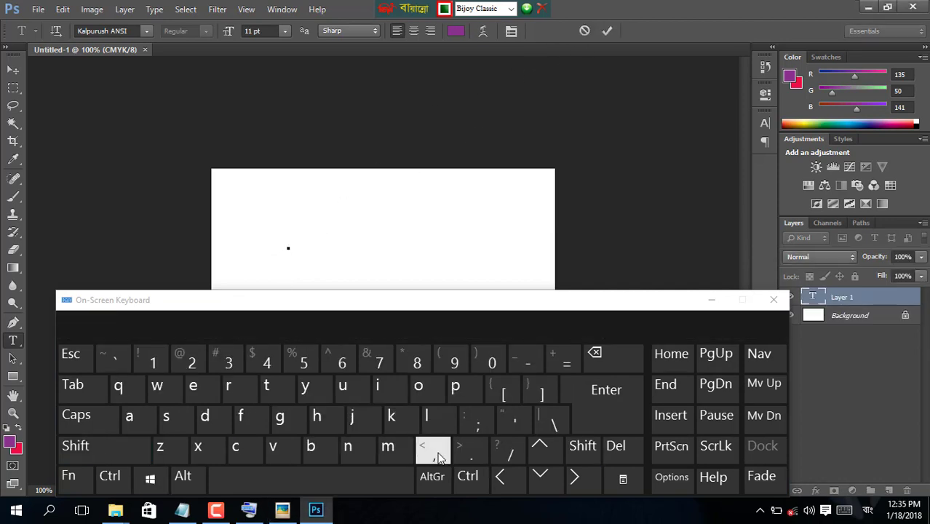
left_click(75, 445)
left_click(390, 452)
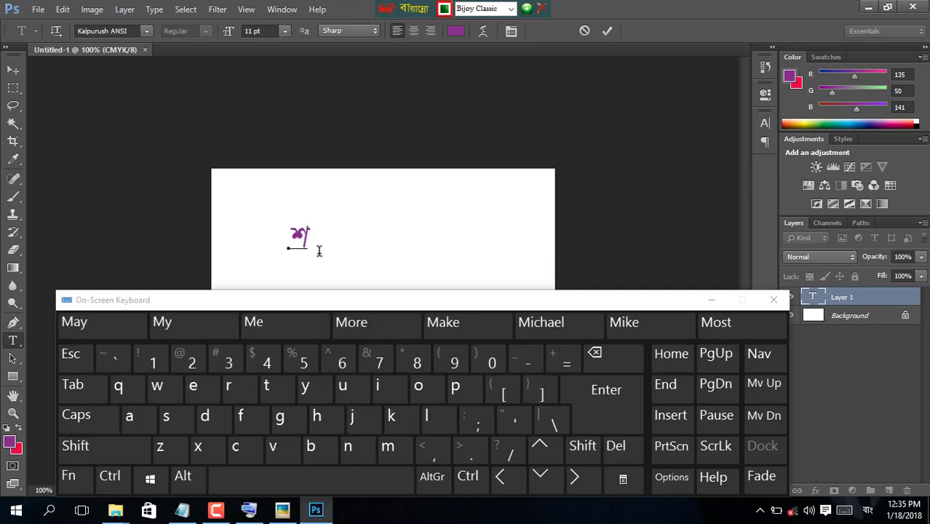
left_click(252, 432)
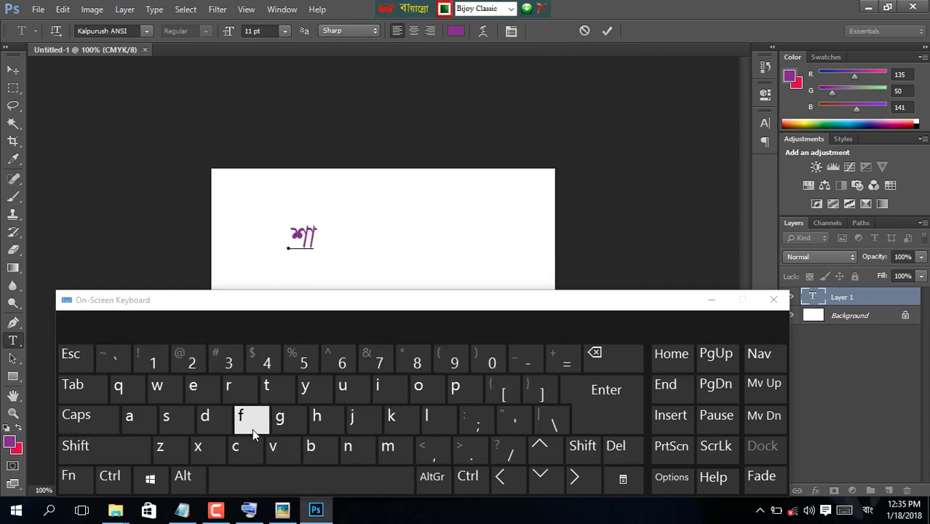
left_click(208, 421)
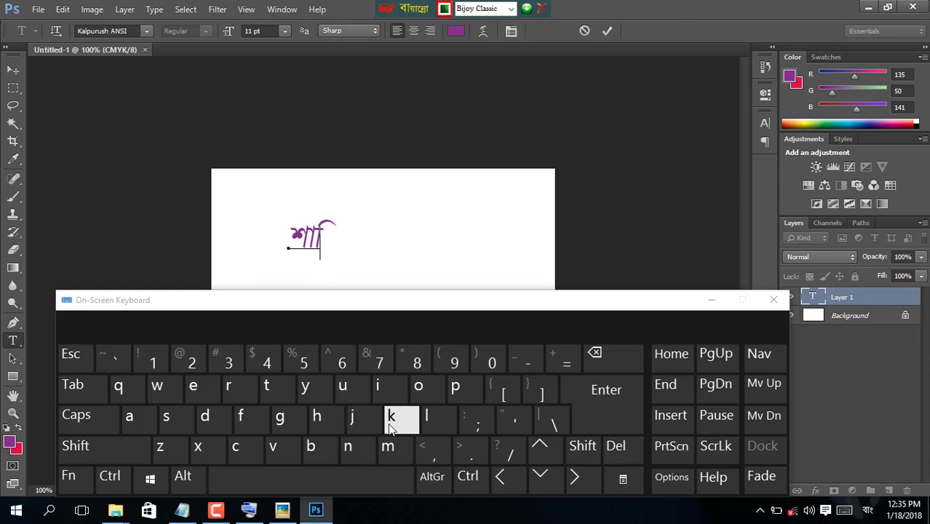
left_click(368, 429)
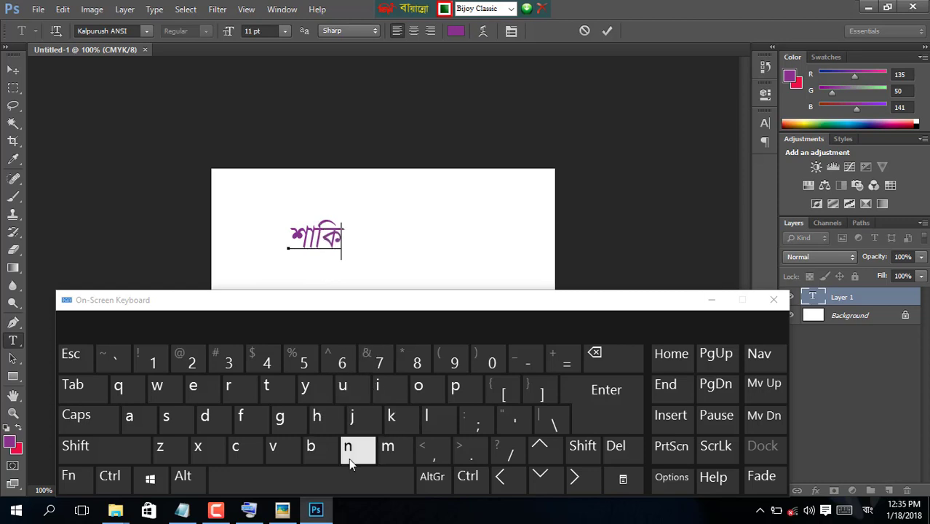
left_click(131, 452)
left_click(398, 446)
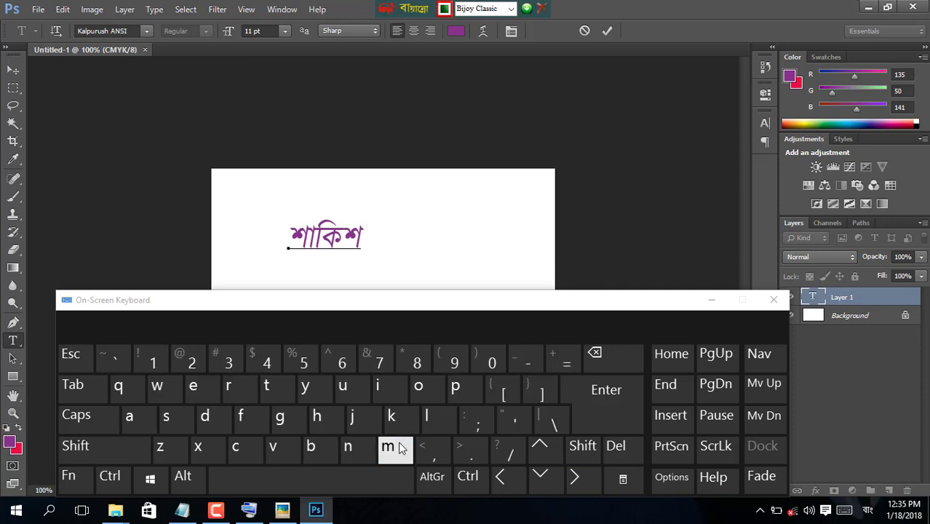
left_click(615, 359)
left_click(615, 358)
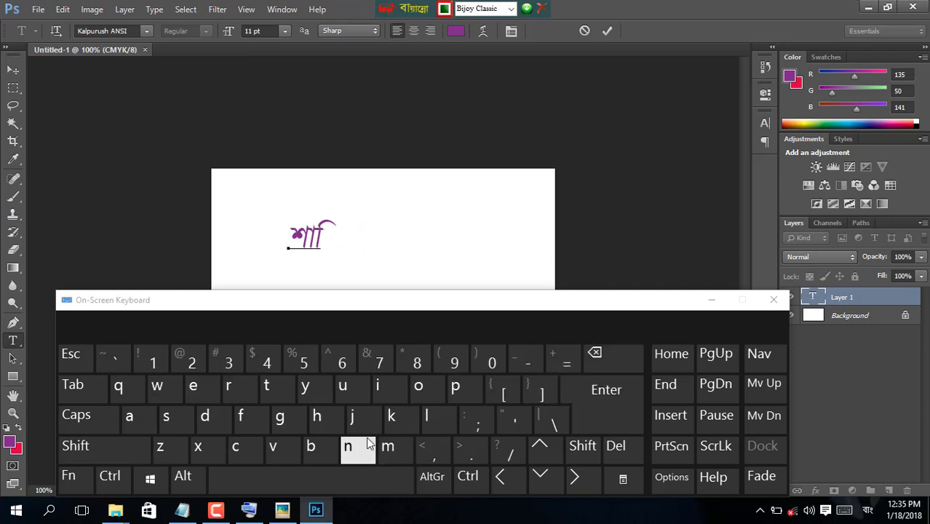
Finish typing the name, correcting a wrong letter, and commit the text layer
left_click(390, 416)
left_click(614, 358)
left_click(354, 420)
left_click(110, 451)
left_click(279, 443)
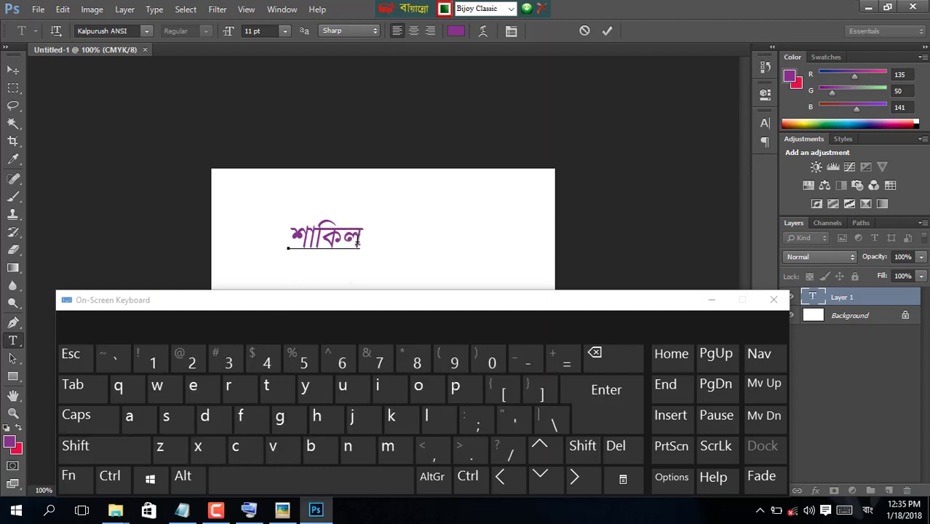
left_click(607, 31)
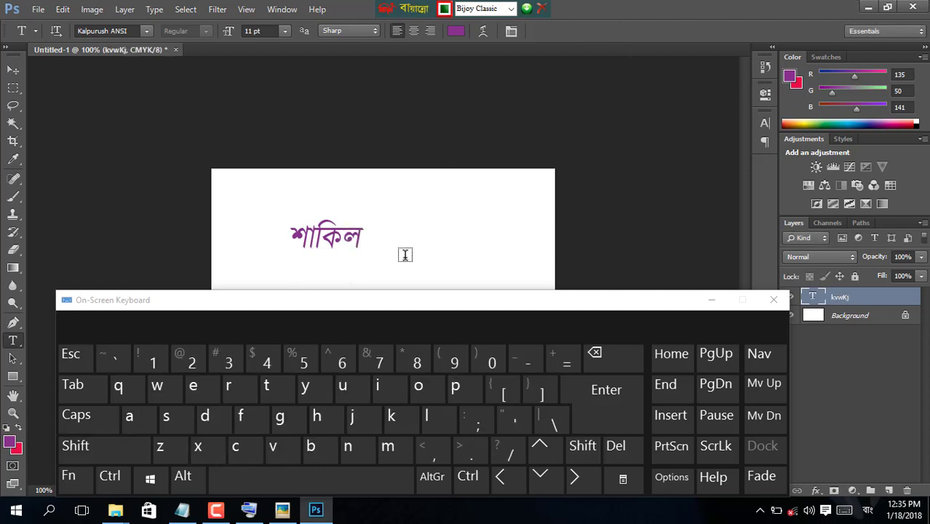
Start a second text entry beside the name and type মর্ম, fixing a misplaced reph
left_click(394, 234)
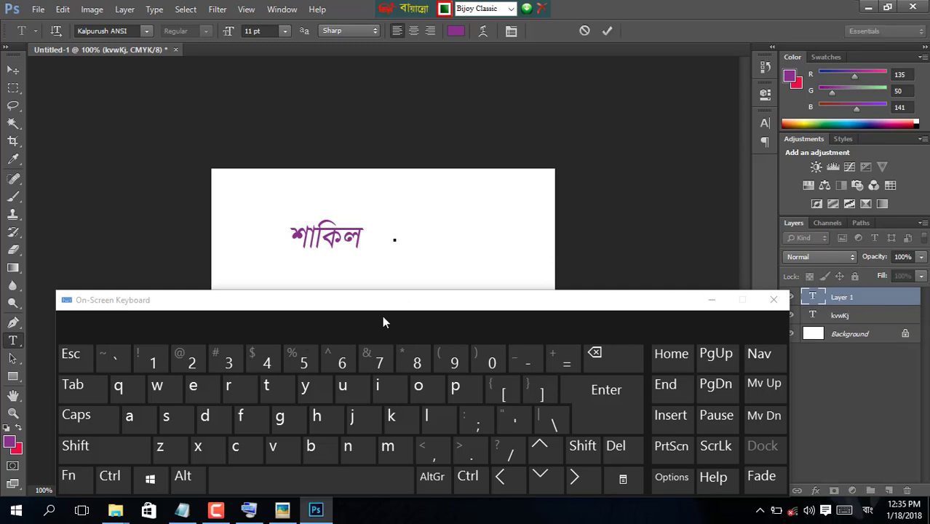
left_click(387, 451)
left_click(142, 444)
left_click(143, 429)
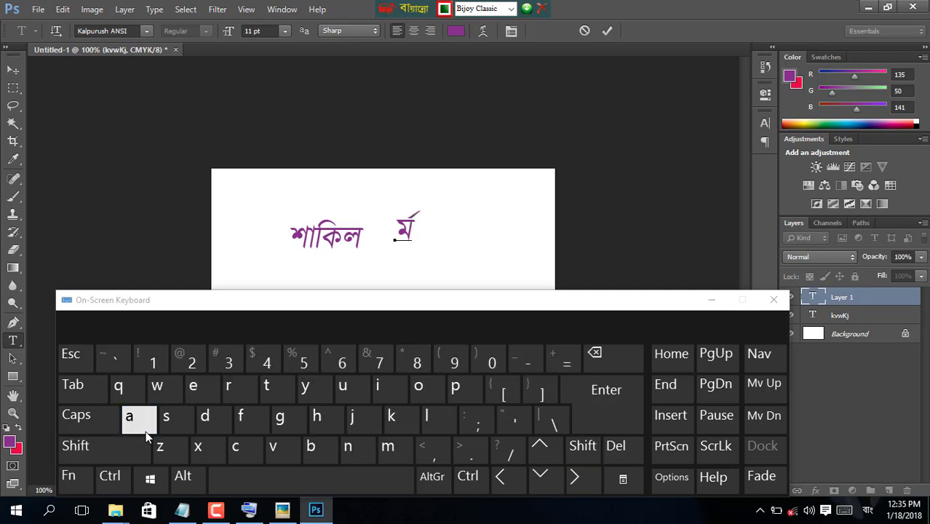
left_click(593, 371)
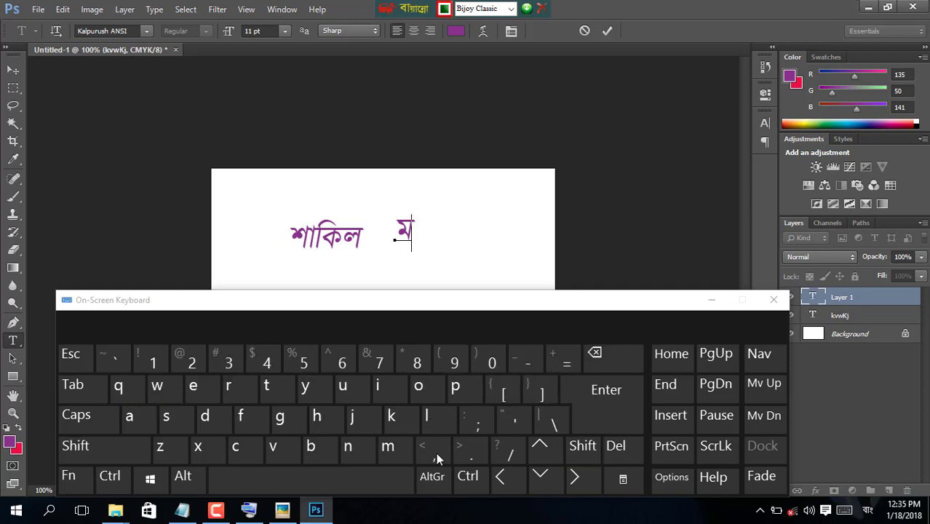
left_click(389, 452)
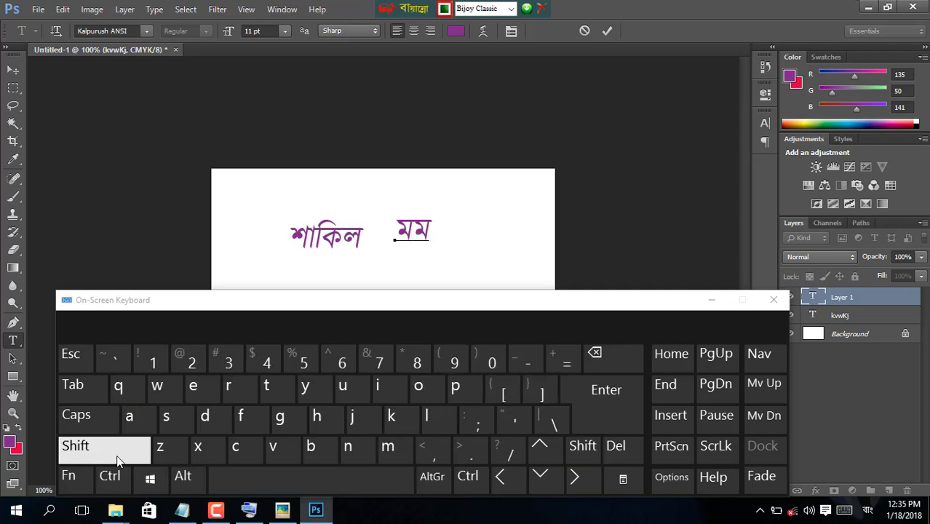
left_click(140, 445)
left_click(131, 417)
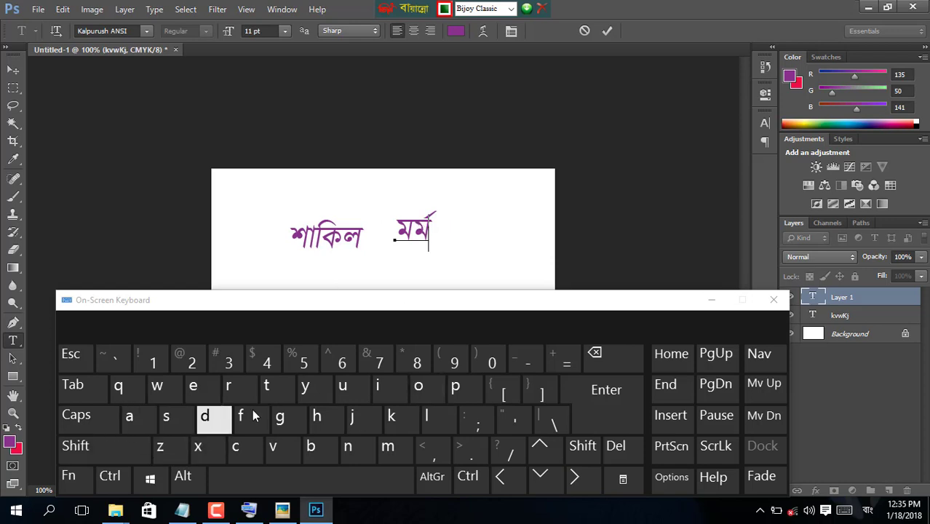
Add মৃ after মর্ম, then select and delete the whole trial text
left_click(465, 241)
left_click(389, 449)
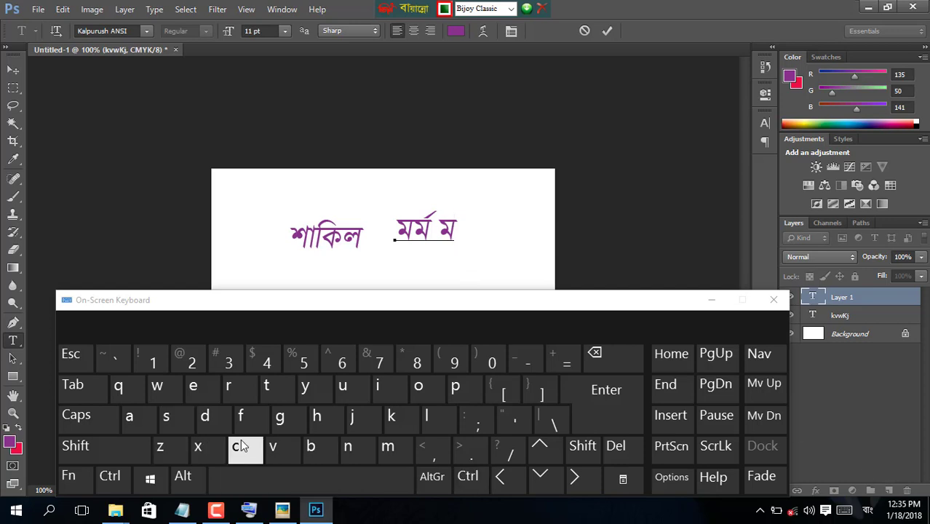
left_click(131, 416)
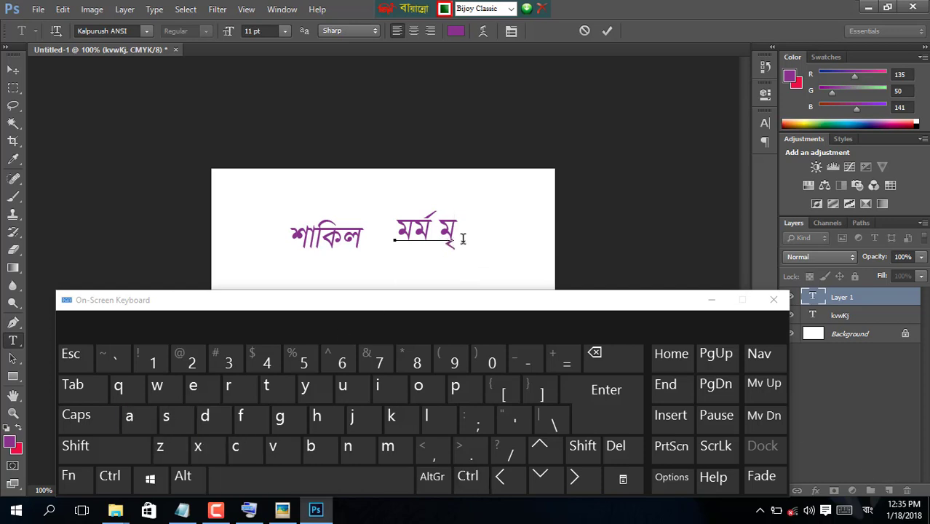
left_click_drag(463, 239, 345, 245)
key("BackSpace")
Cancel the empty text entry and quit Photoshop CC without saving the document
left_click(586, 34)
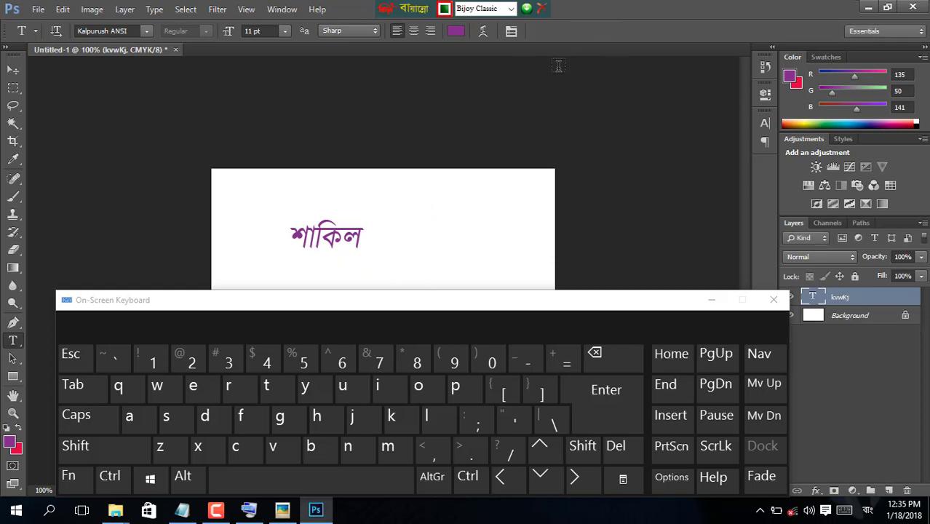
key("ctrl+q")
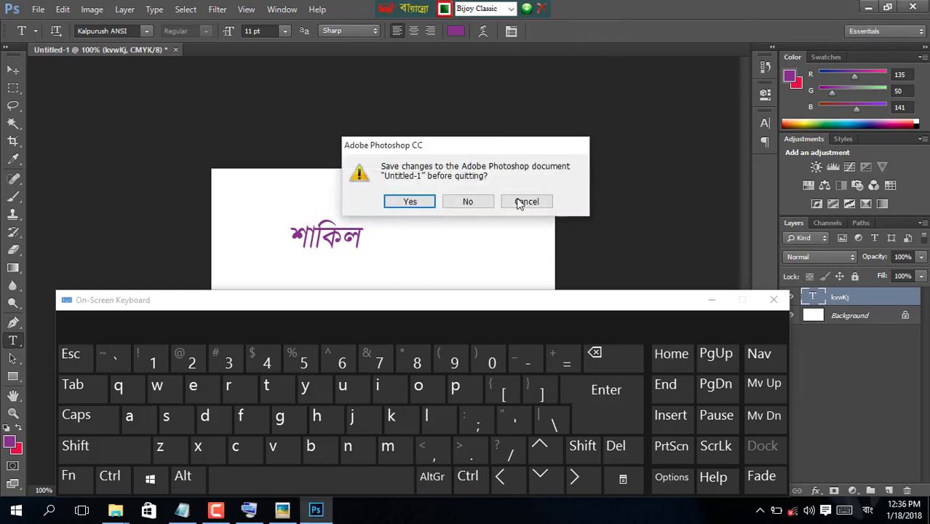
left_click(475, 202)
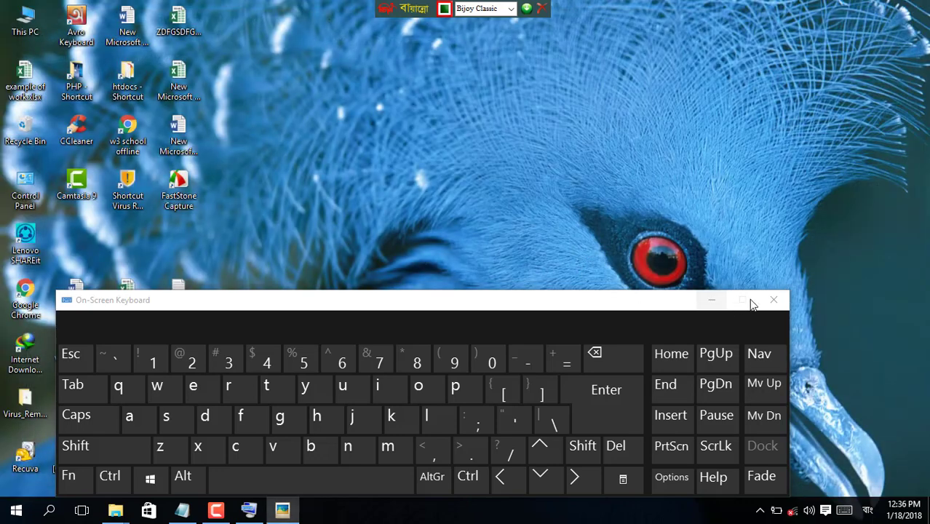
Close the On-Screen Keyboard and return to the plain Windows desktop
left_click(771, 300)
key("super")
left_click(813, 225)
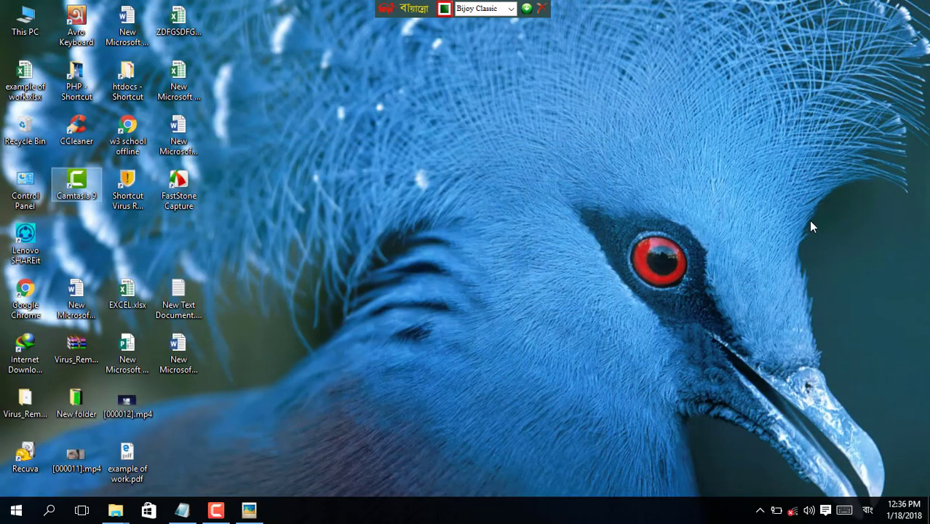